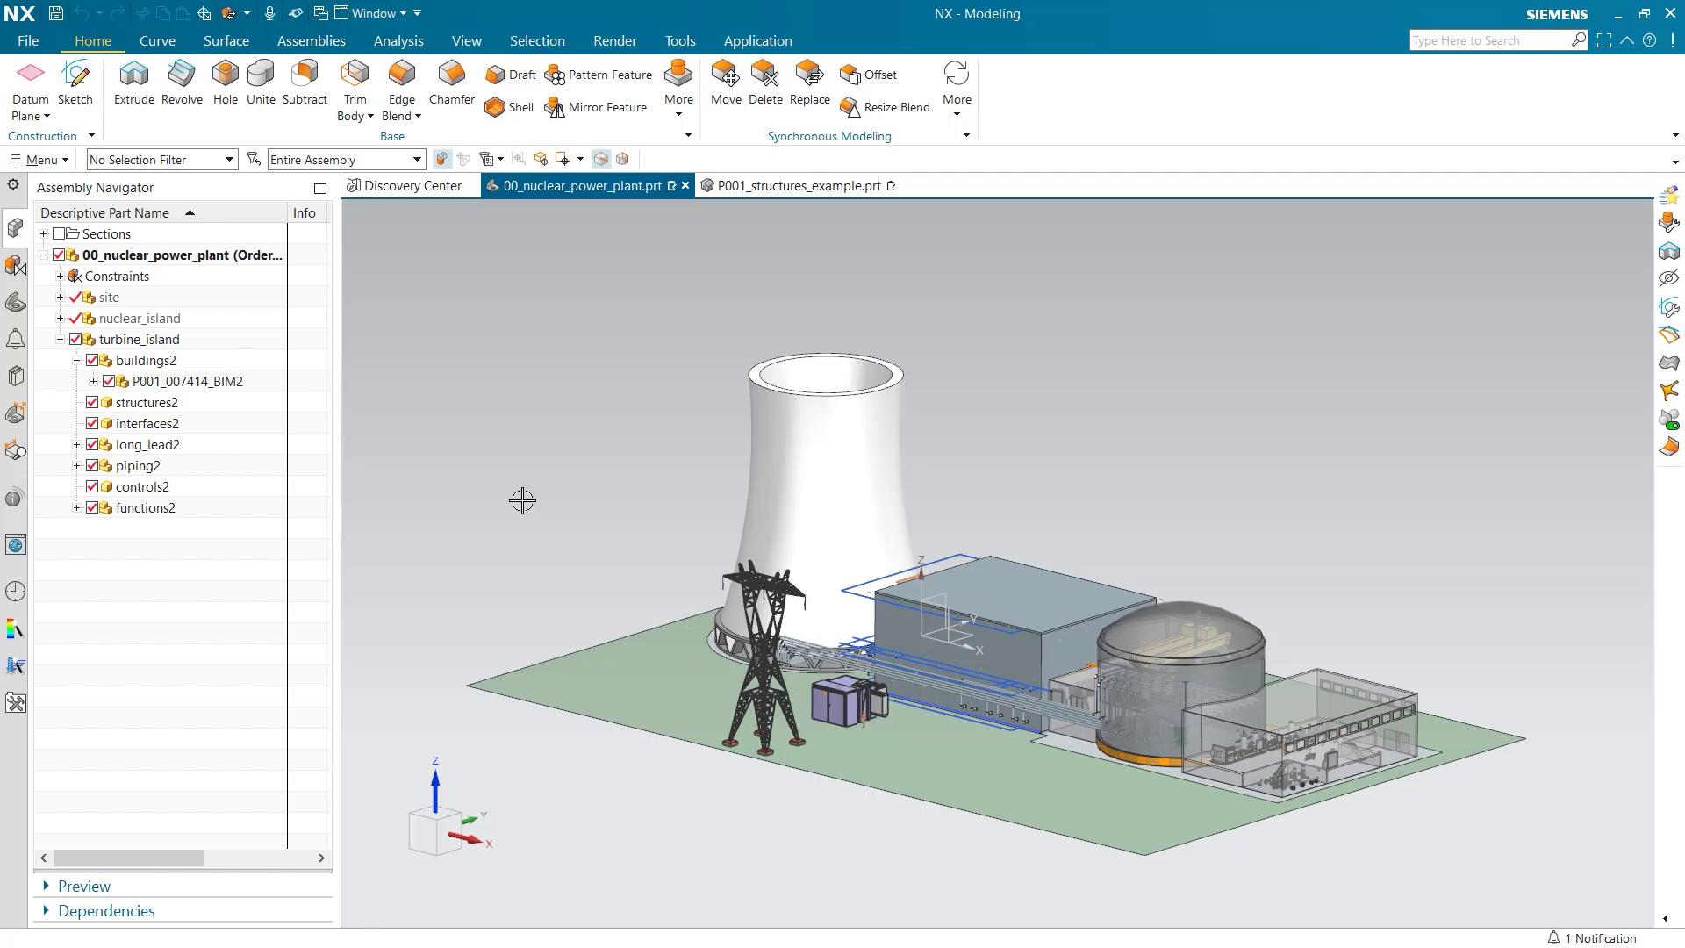
# - Replace the P001_007414_BIM2 component under buildings2 with the loaded part P001_structures_example.prt
pyautogui.click(190, 381)
pyautogui.rightClick(189, 381)
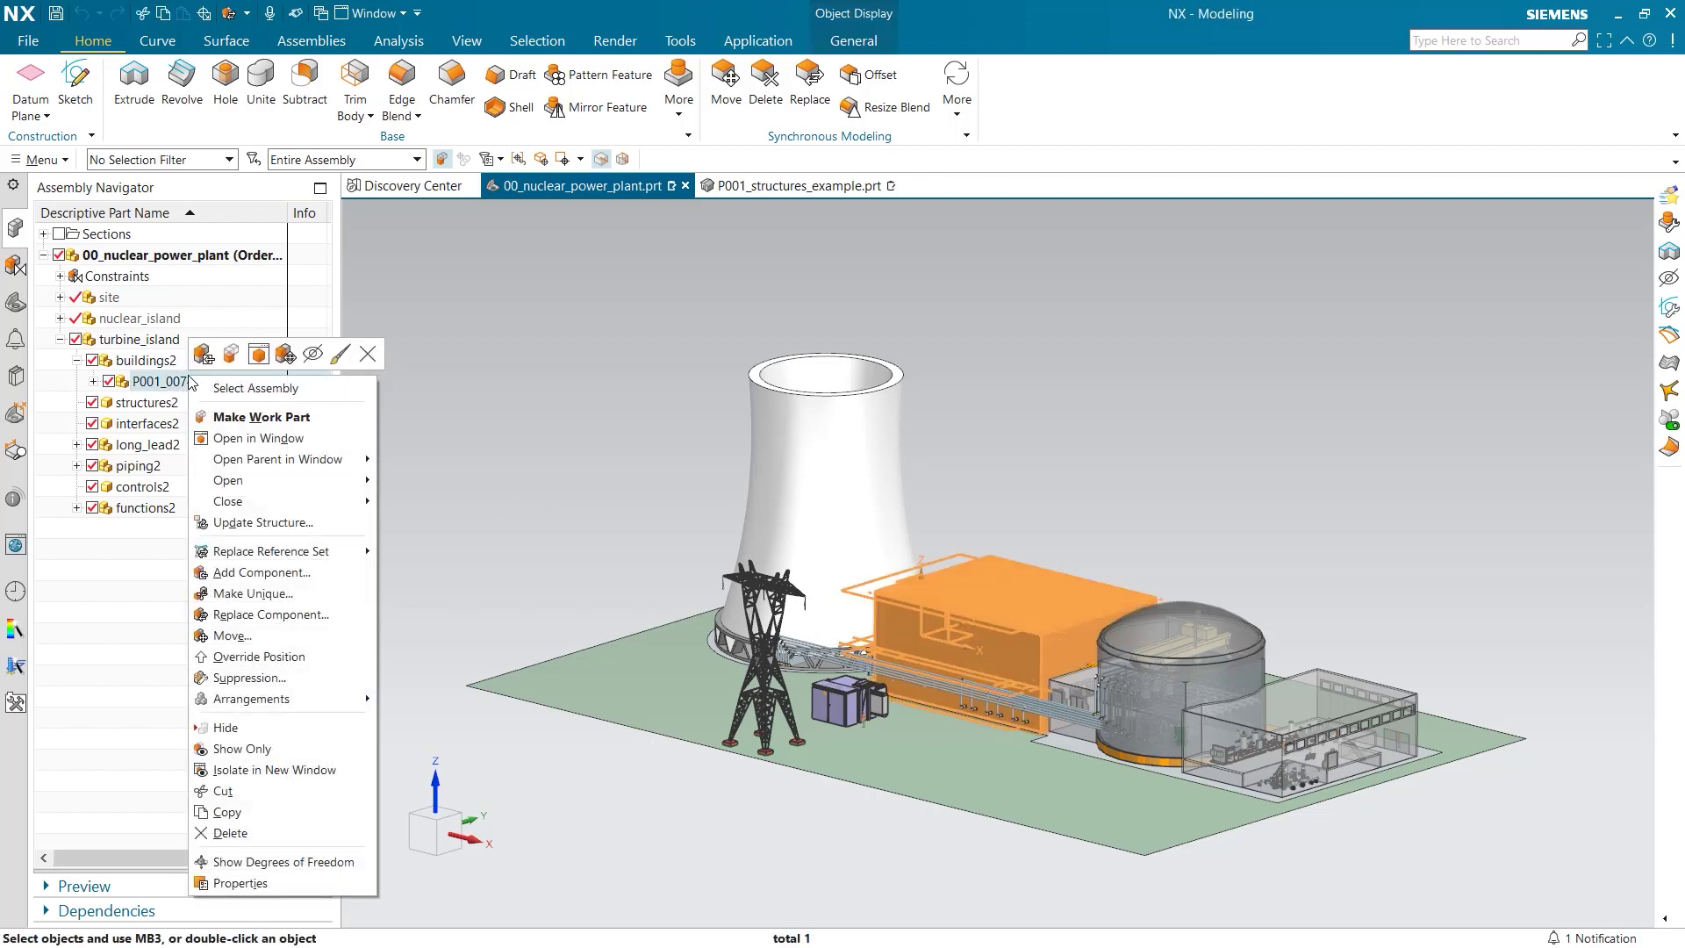
pyautogui.click(271, 614)
pyautogui.write('stru')
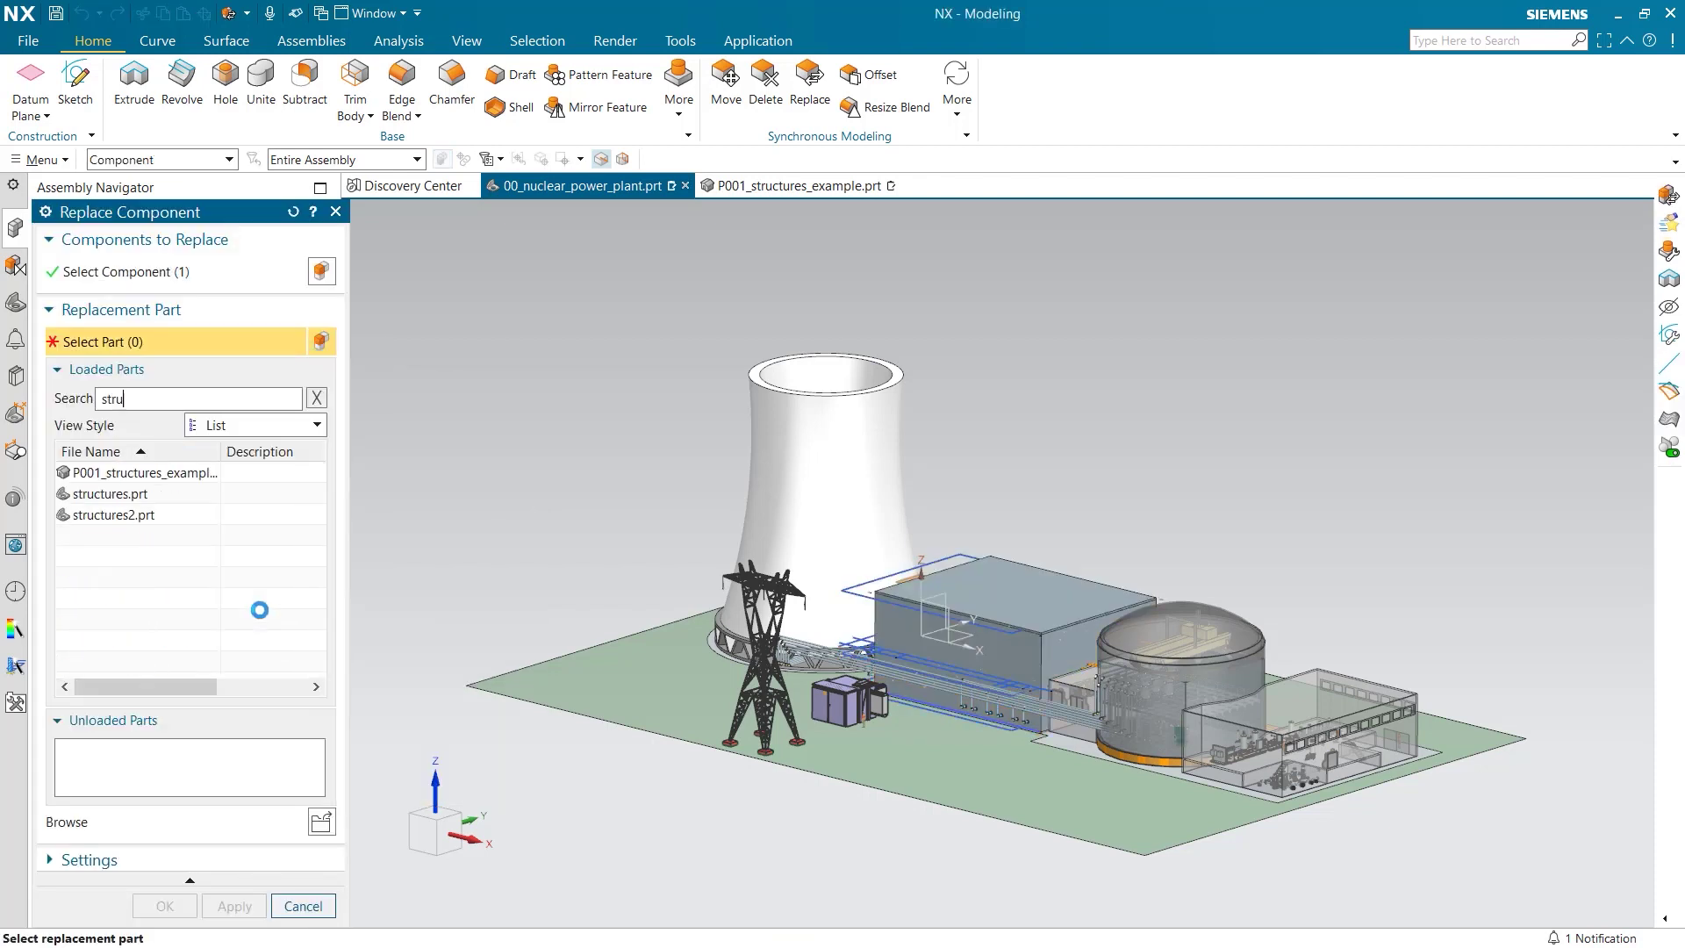
pyautogui.click(167, 472)
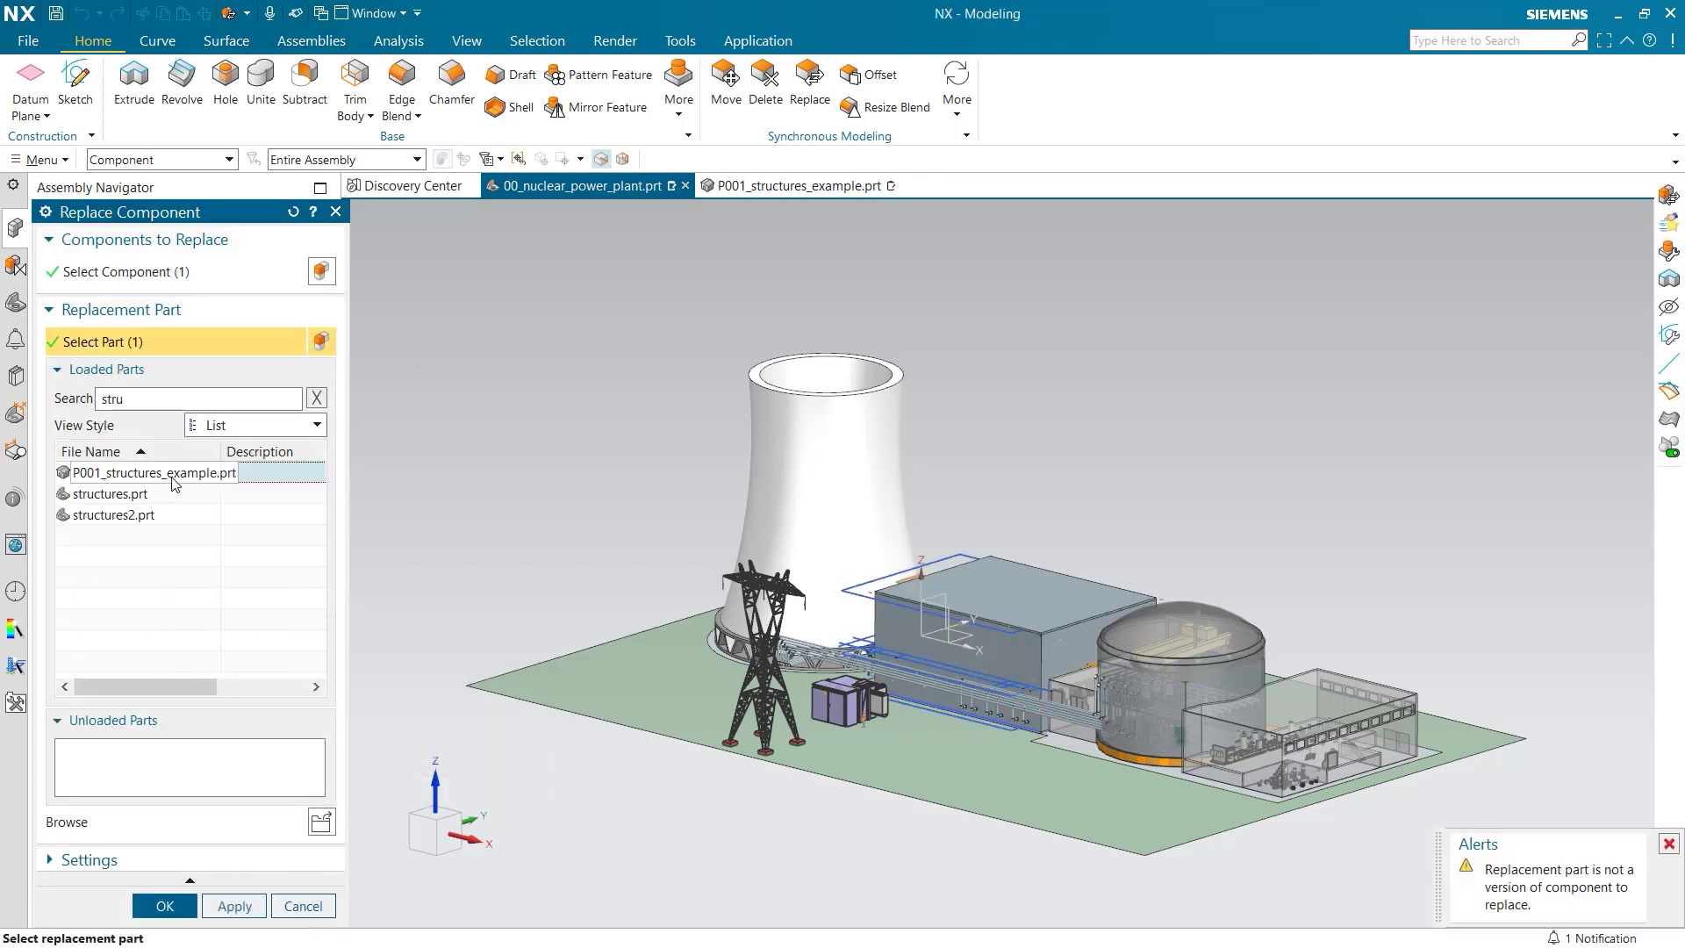
pyautogui.click(165, 906)
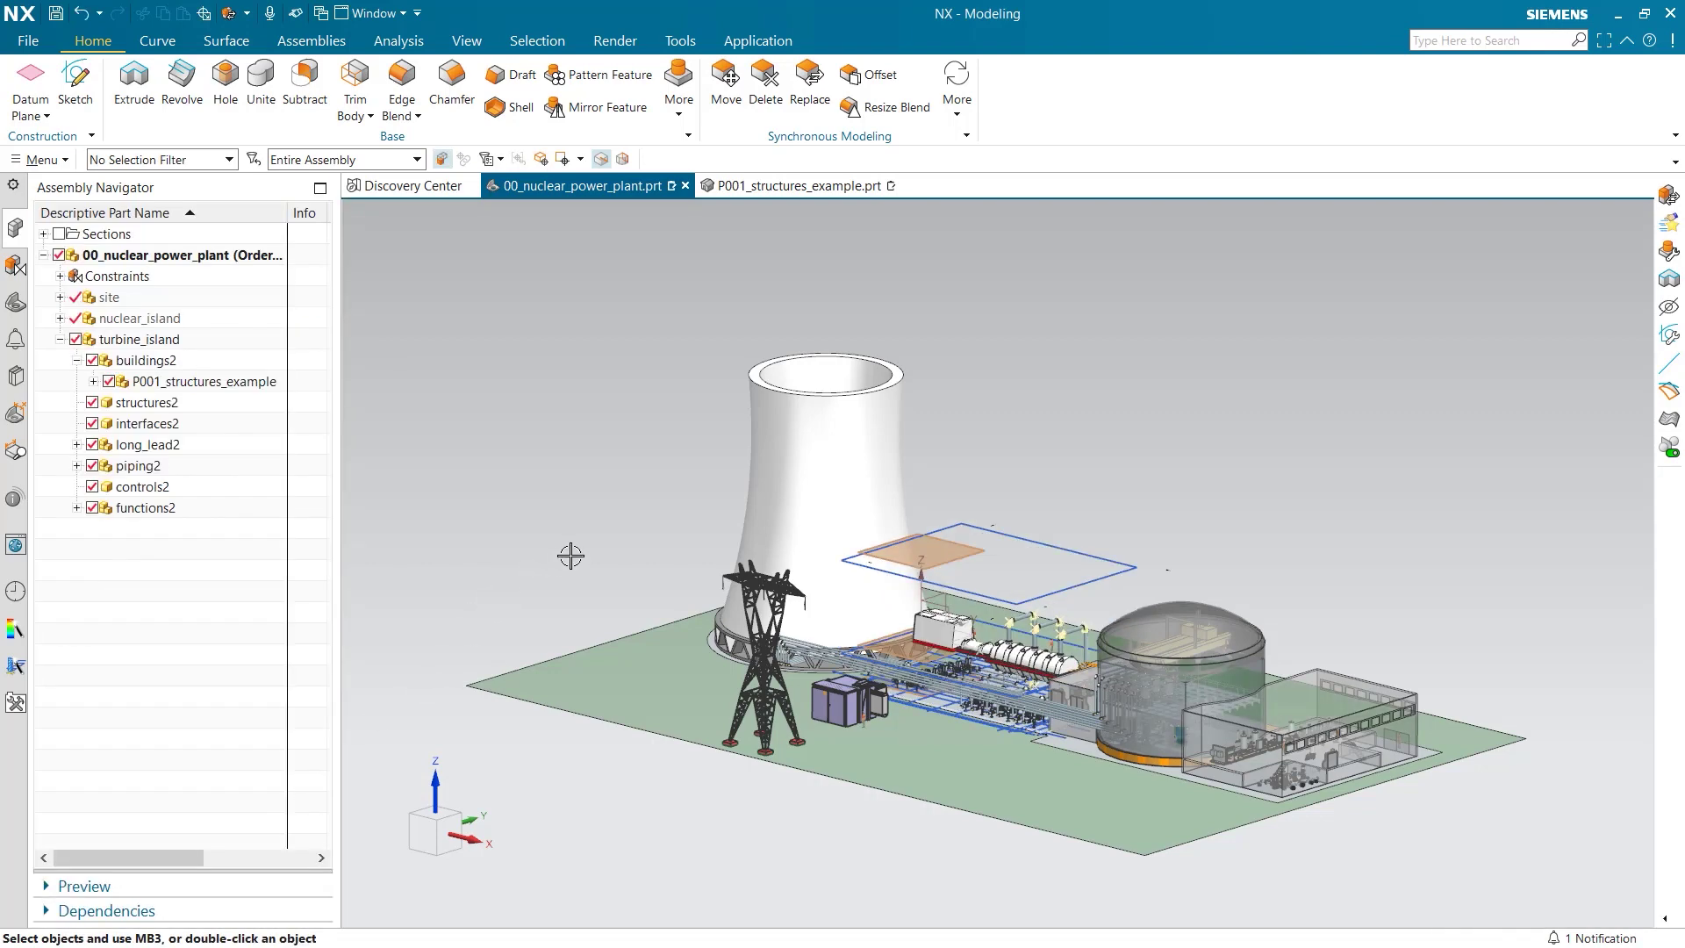
pyautogui.moveTo(573, 555); pyautogui.dragTo(582, 578, button='middle')
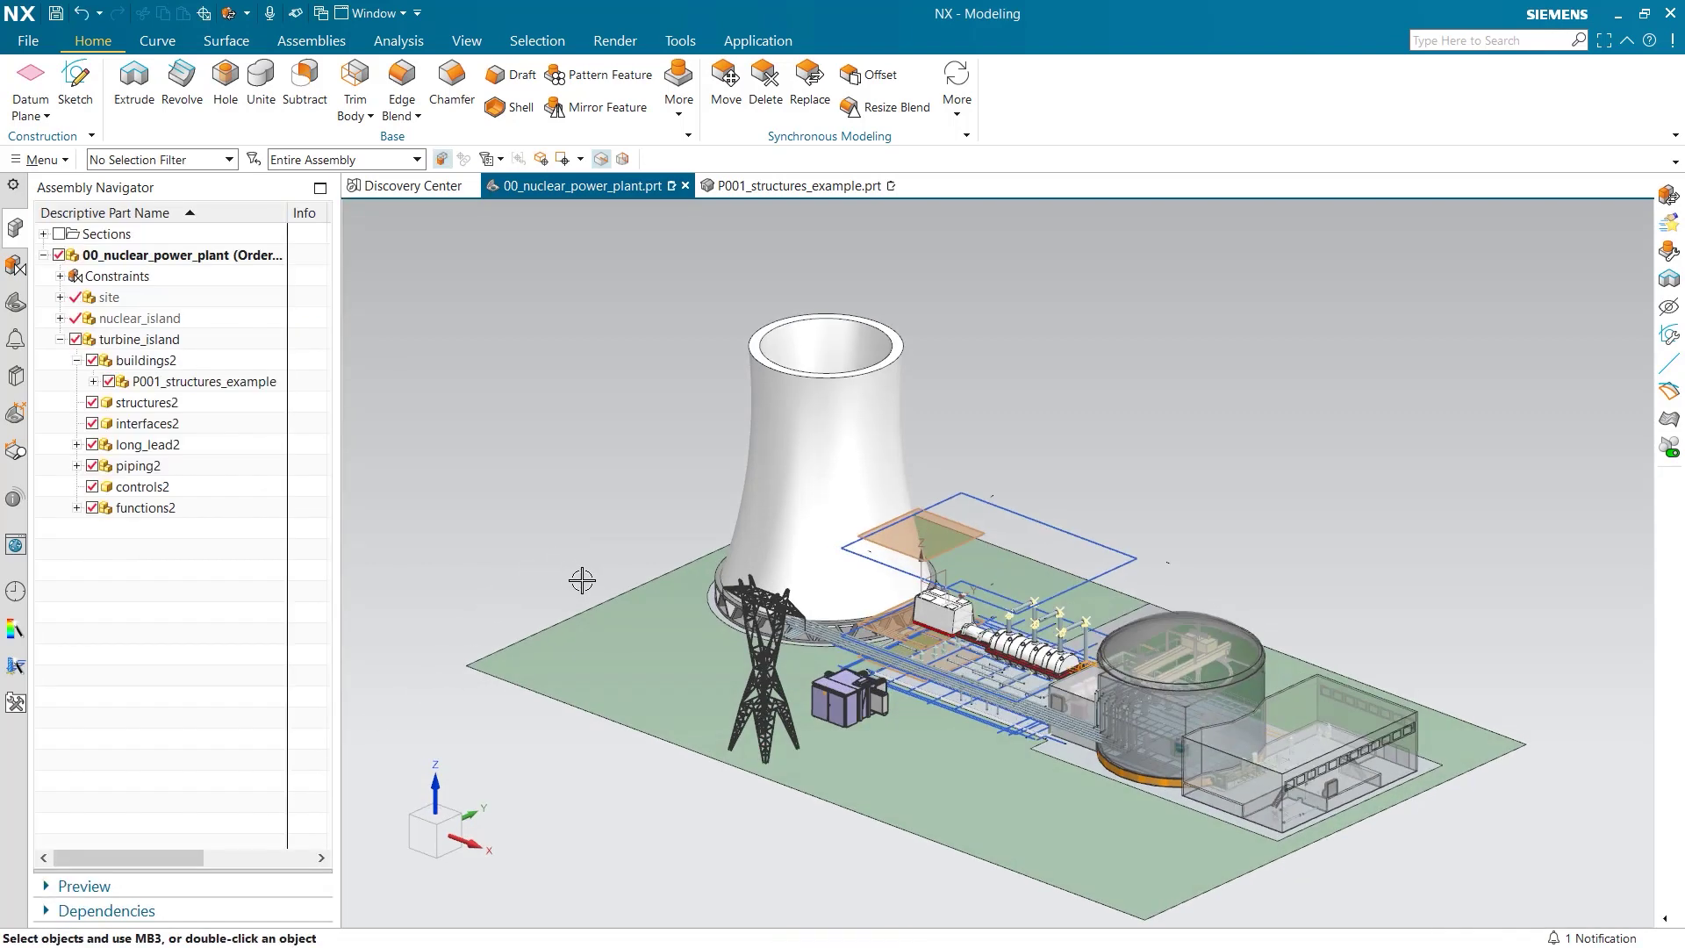
# - In P001_structures_example.prt, open the Structure Library and rename Wall Style 1 as Exterior Concrete Wall
pyautogui.click(808, 186)
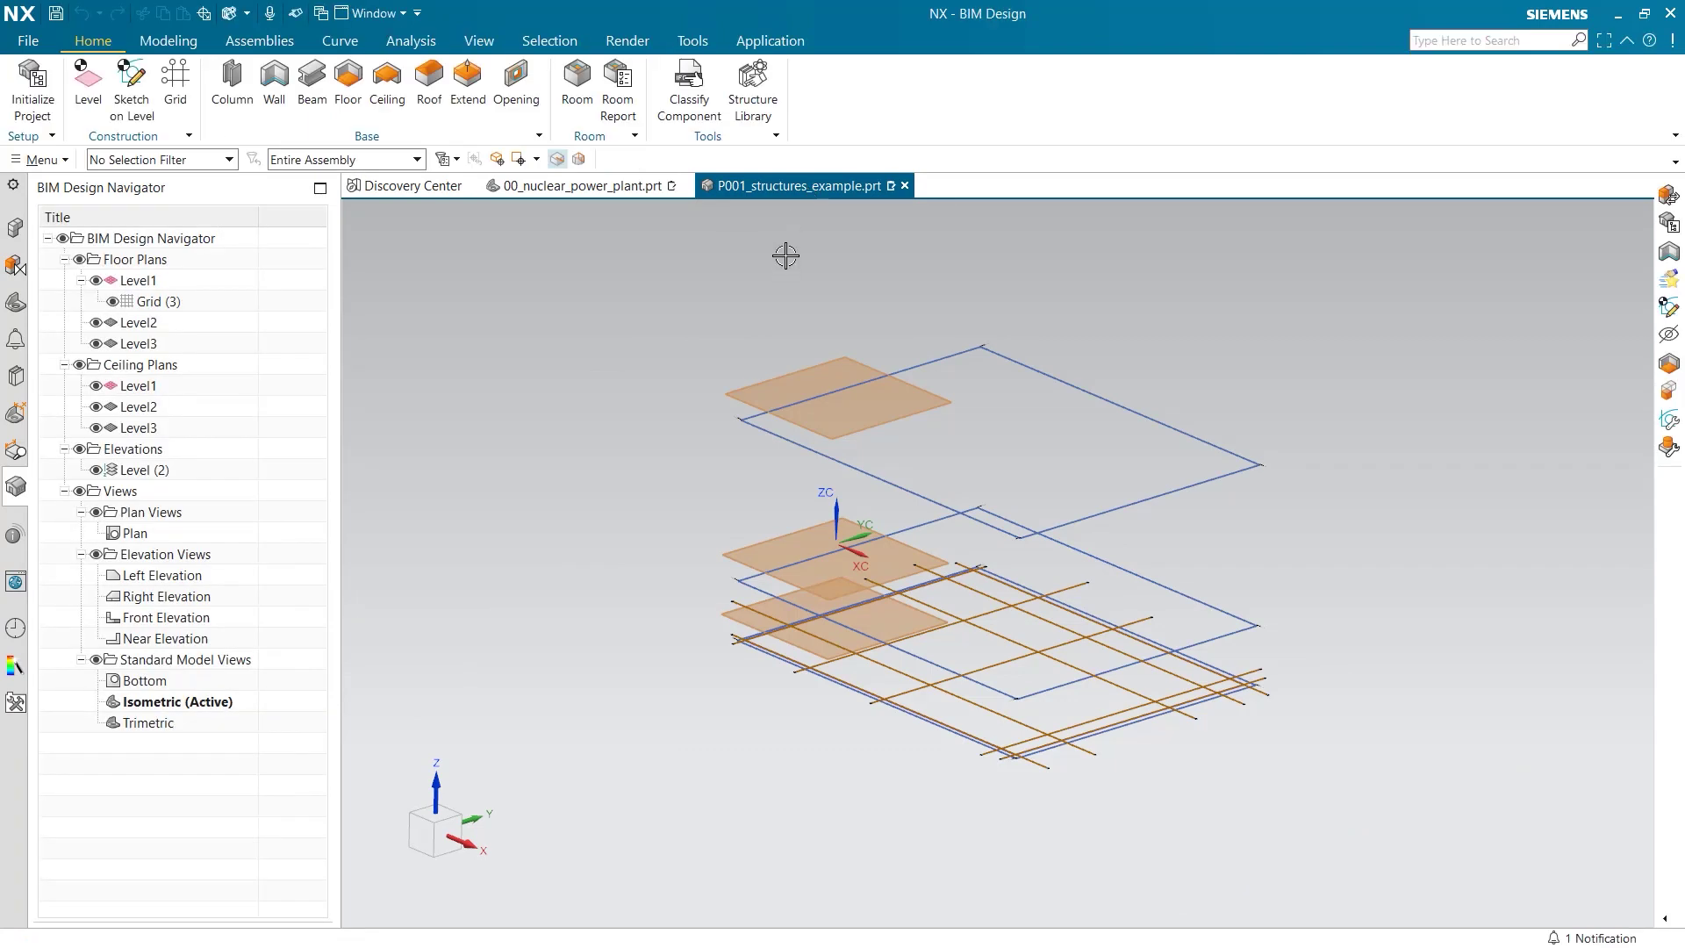
pyautogui.click(740, 101)
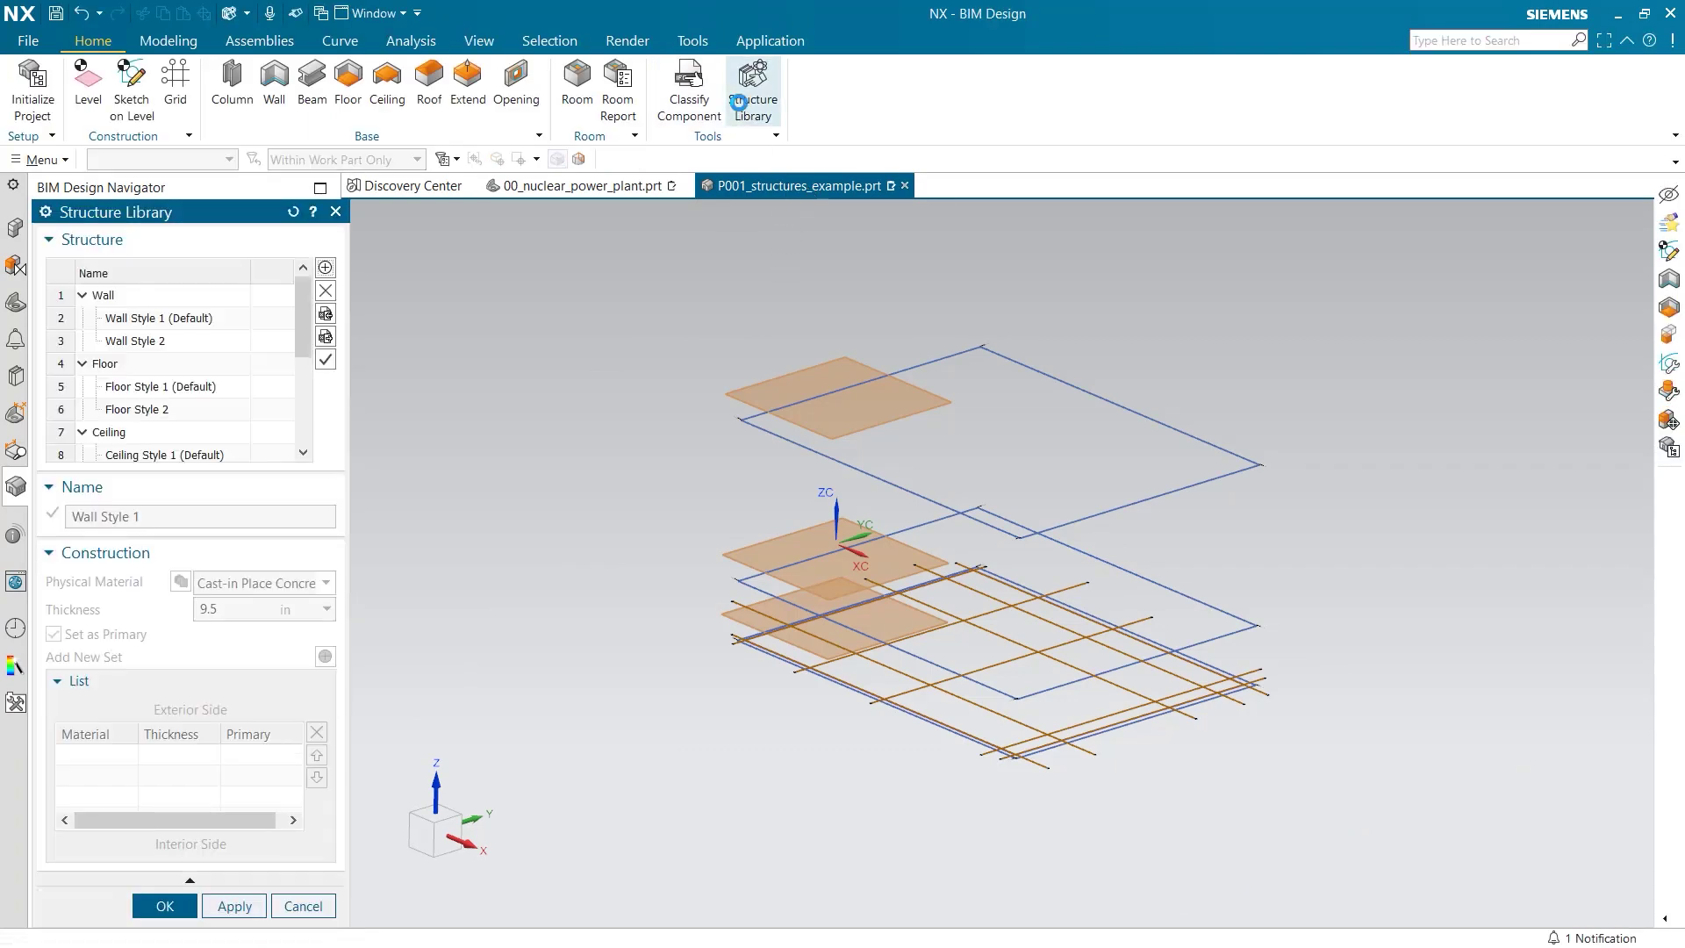
pyautogui.click(233, 319)
pyautogui.tripleClick(162, 515)
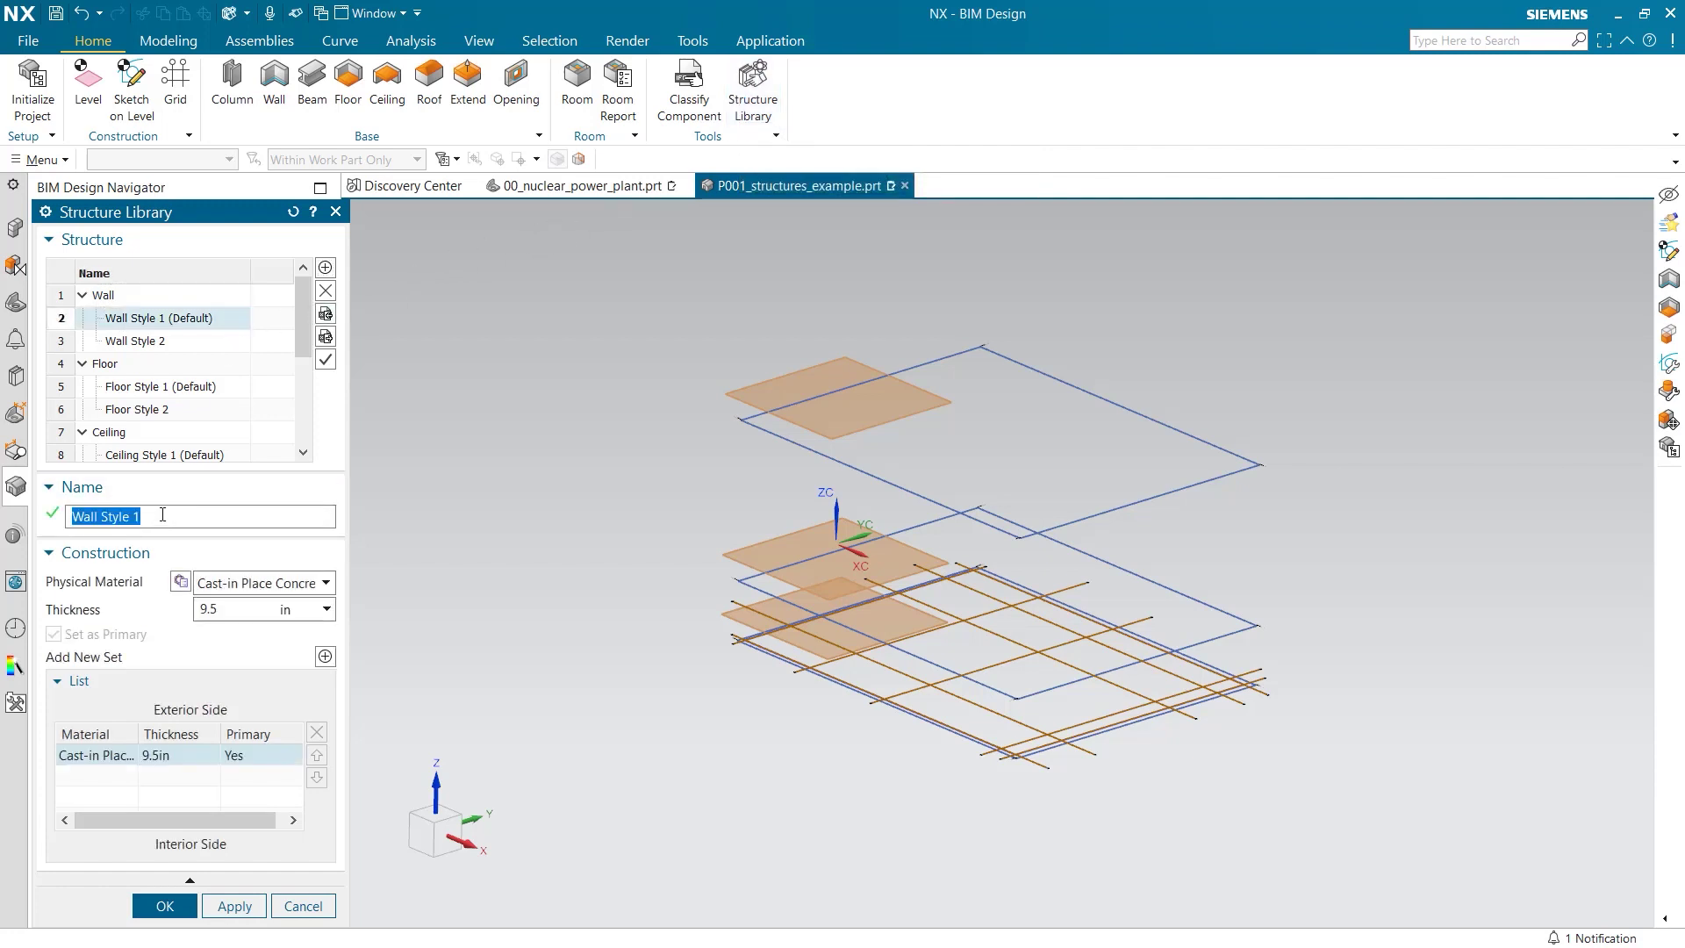
pyautogui.write('Exterior')
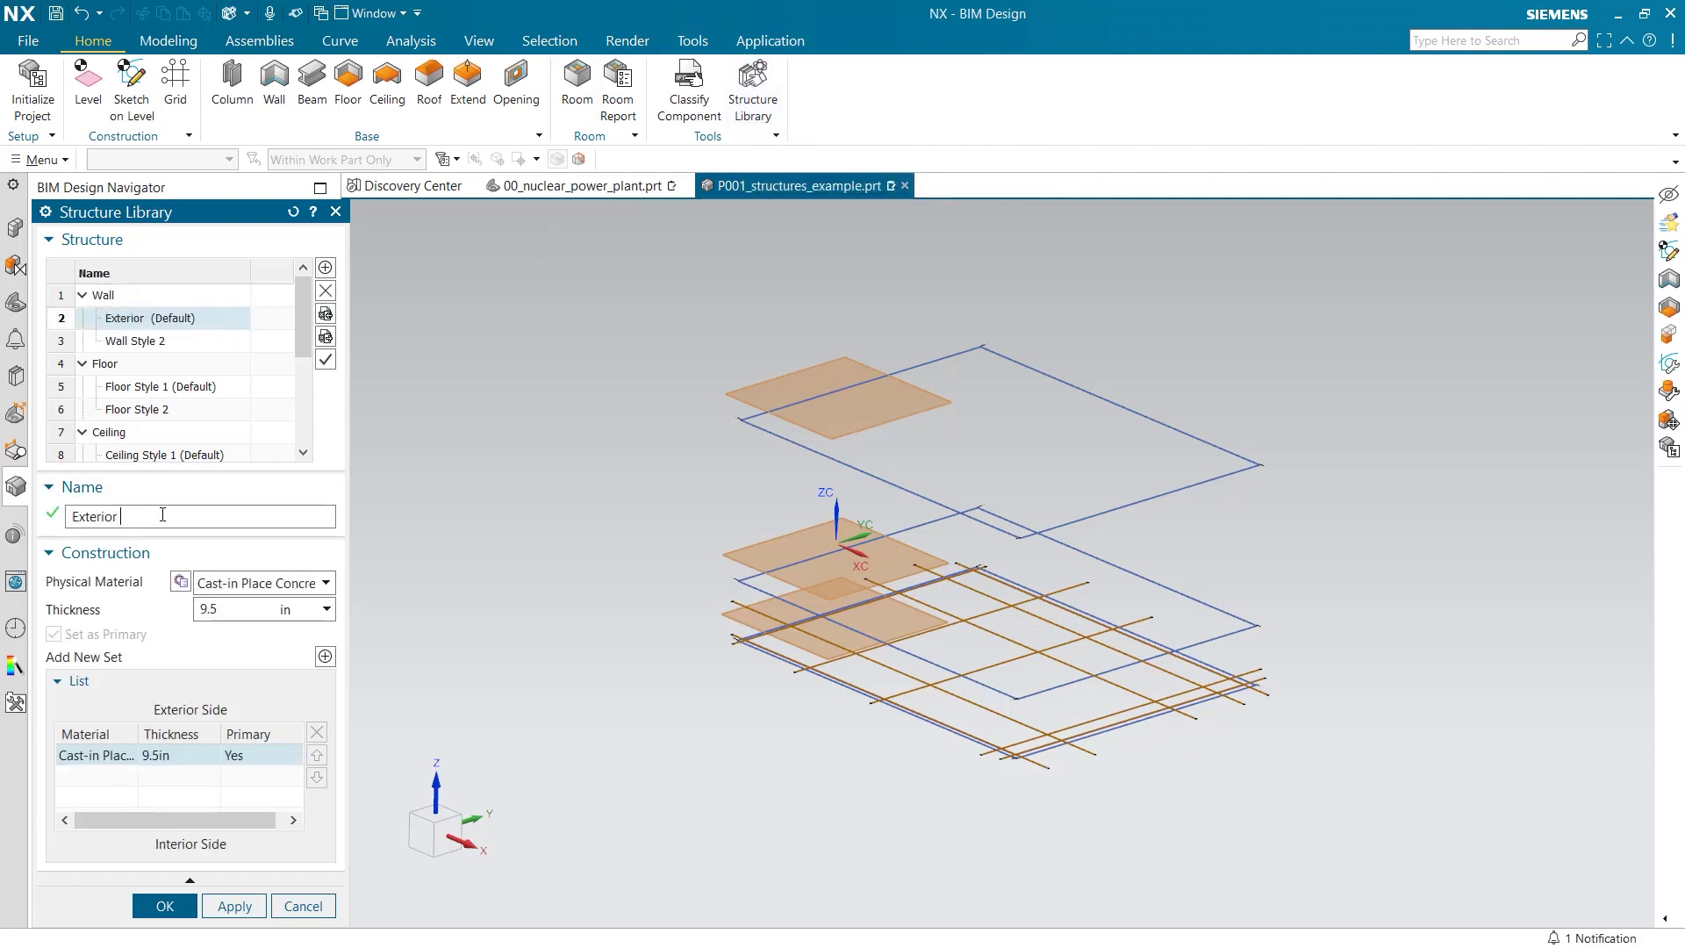
pyautogui.write(' Concrete Wall')
# - Set the Exterior Concrete Wall's first layer to Polyethylene from the library materials with a thickness of 0.5 in
pyautogui.click(180, 582)
pyautogui.scroll(-20, 180, 586)
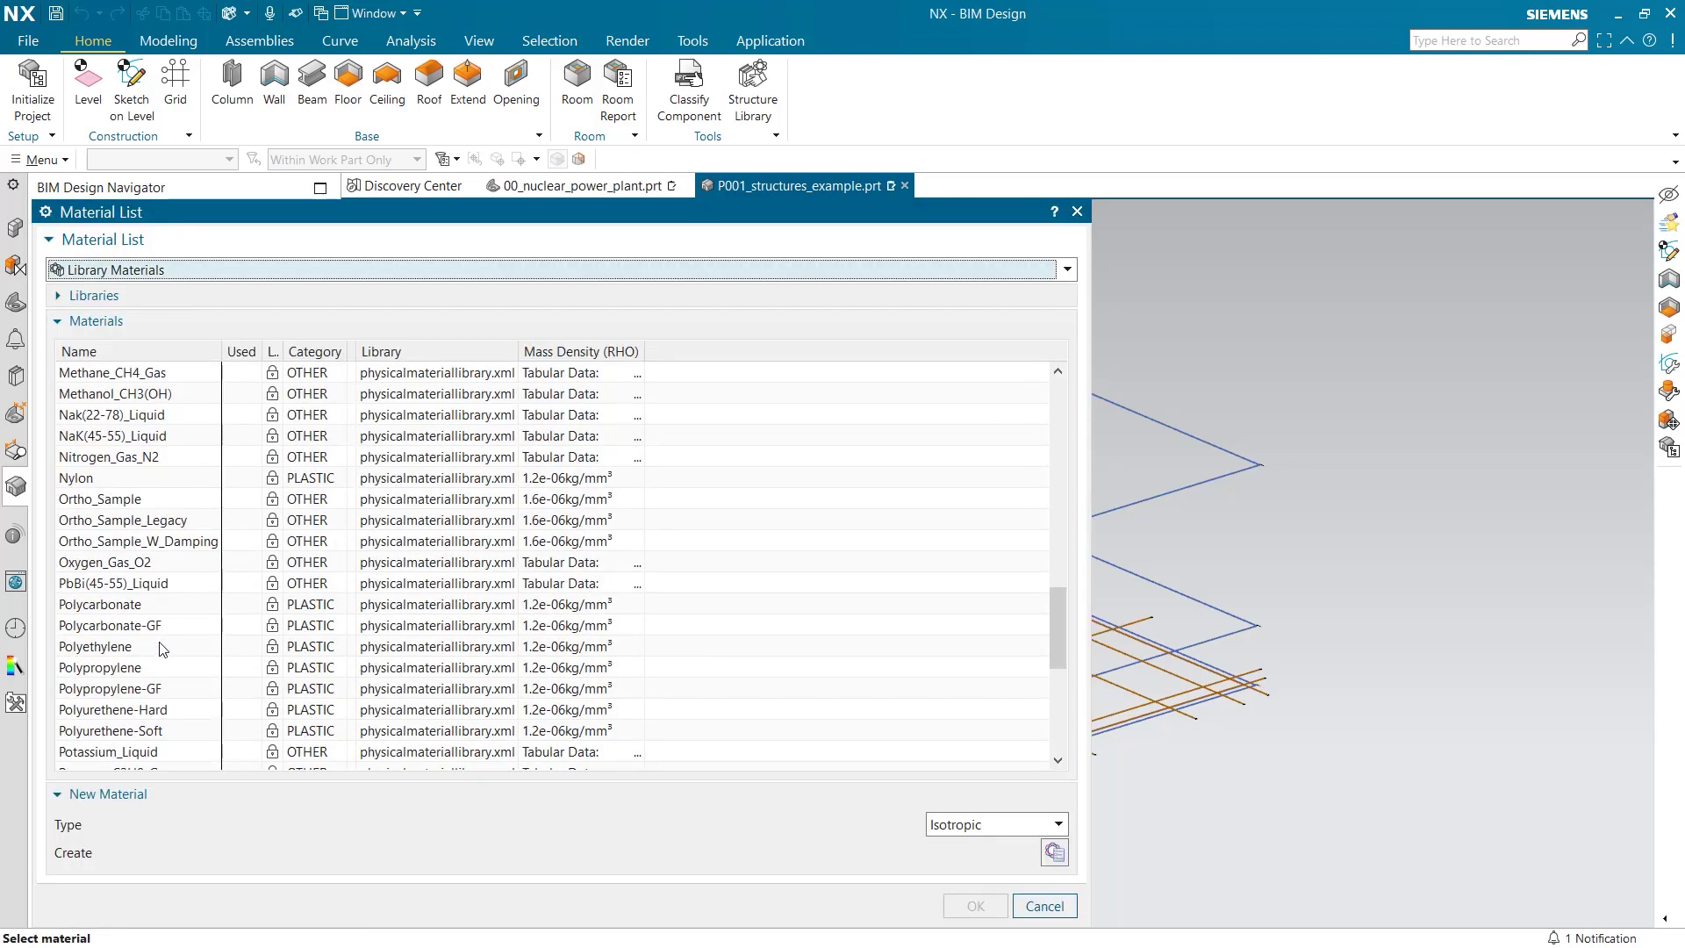
pyautogui.click(160, 649)
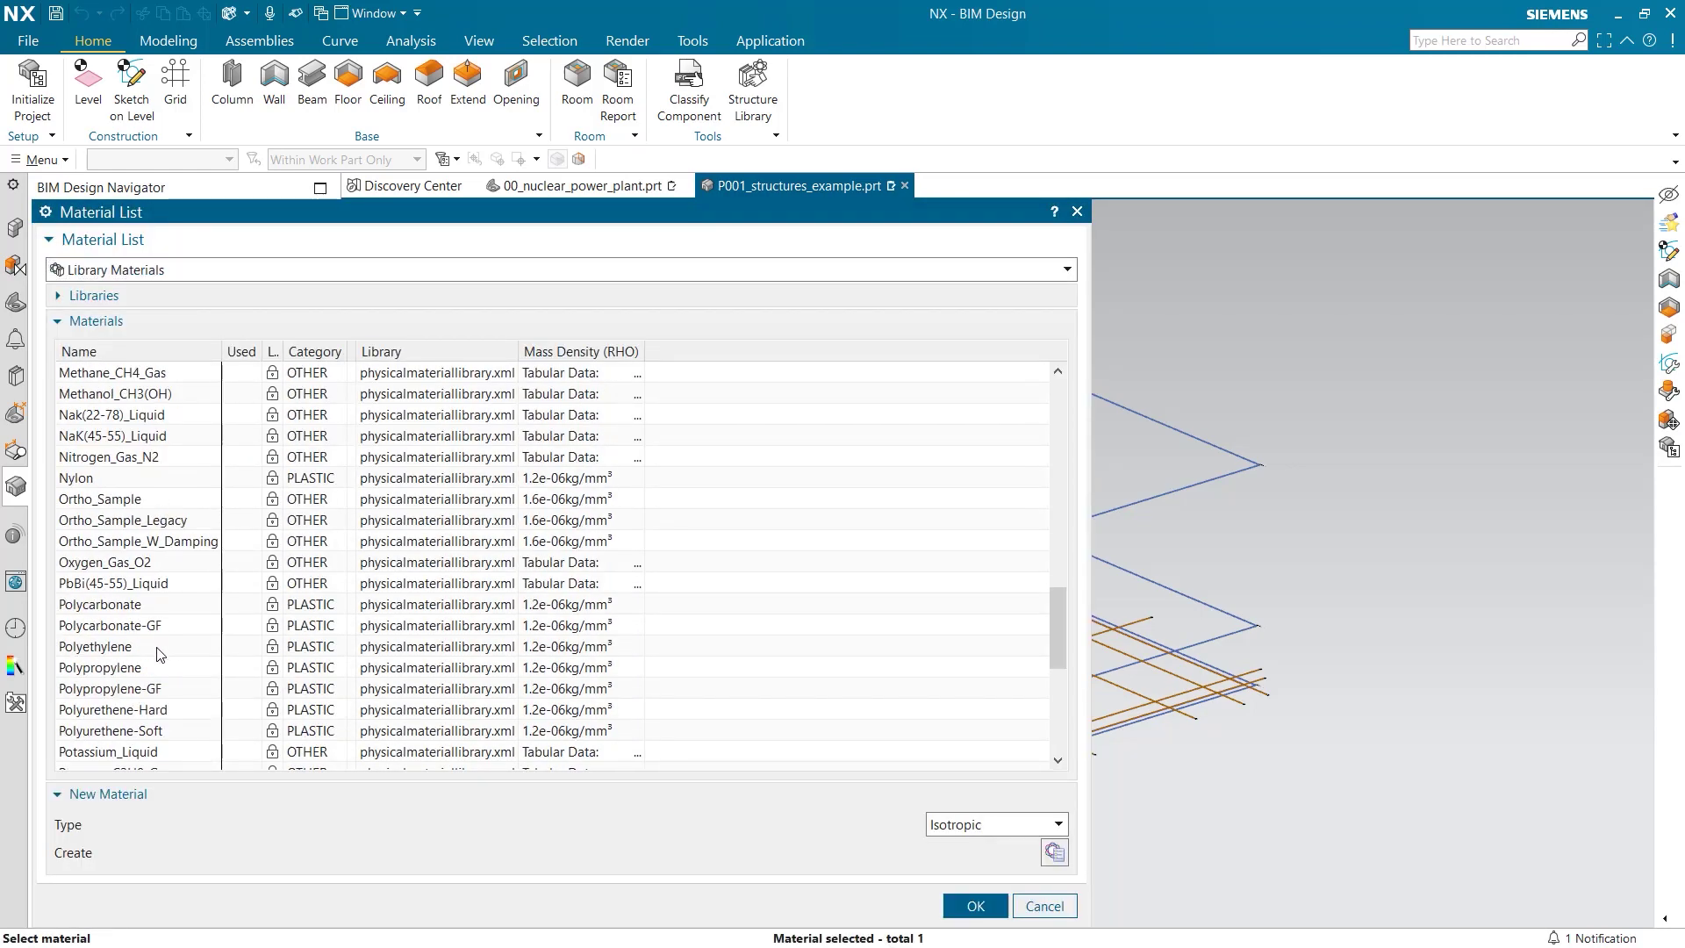
pyautogui.click(966, 915)
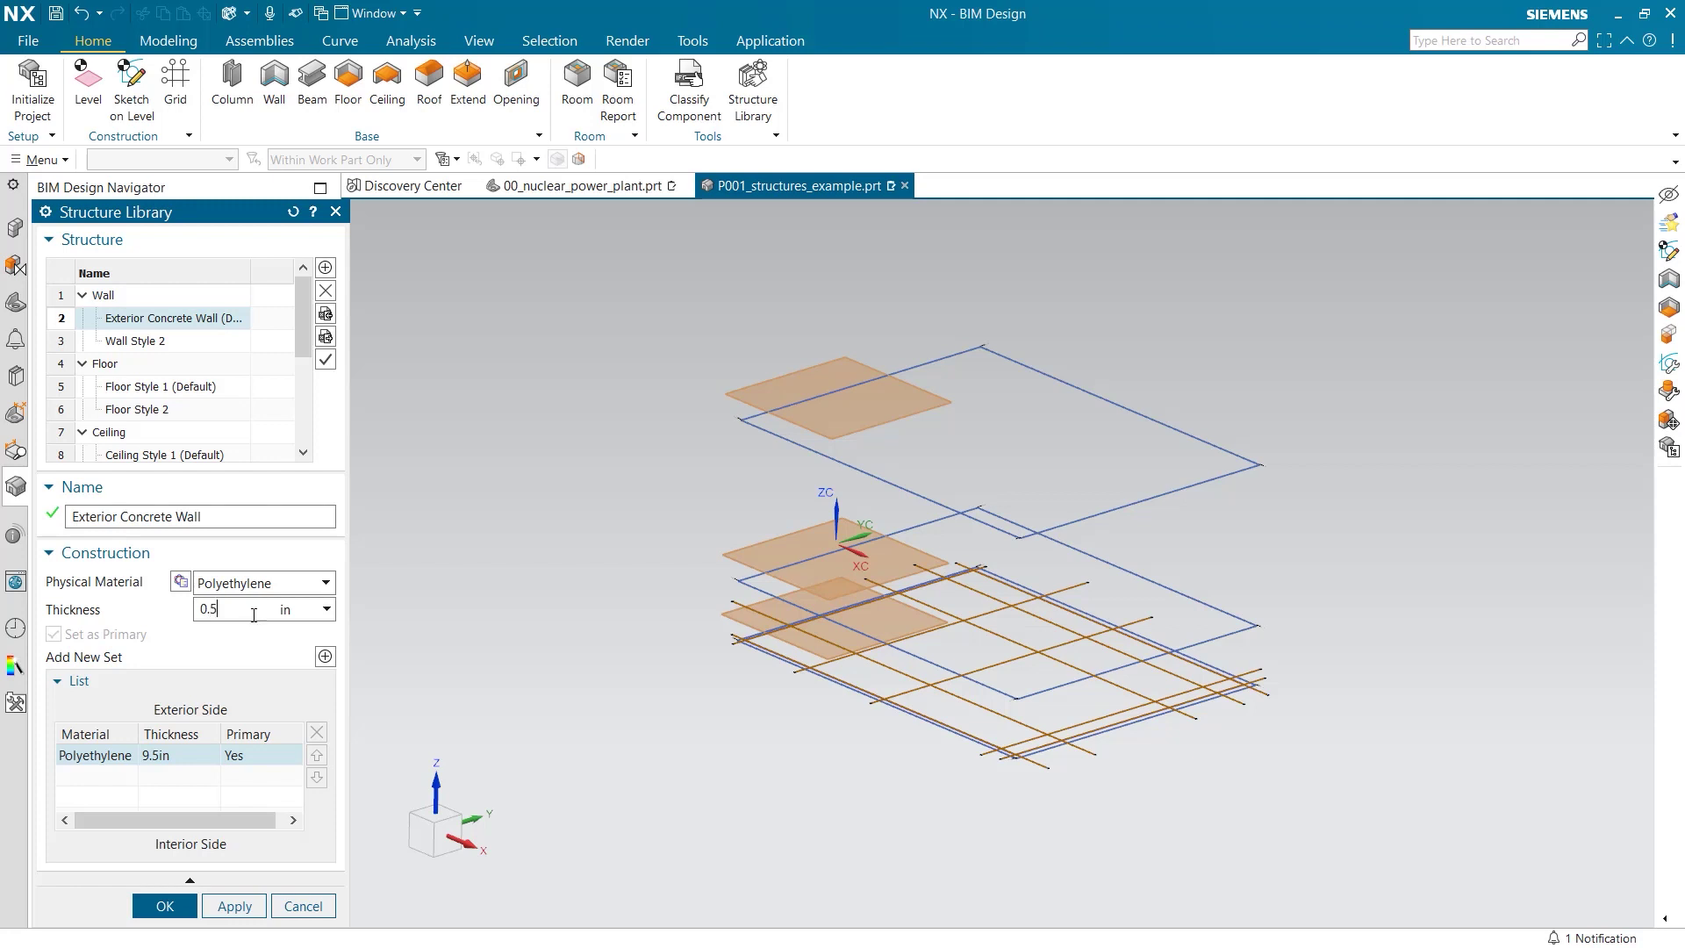
# - Add a second layer of Aluminum_6061, 1 in thick, to the Exterior Concrete Wall
pyautogui.click(325, 657)
pyautogui.click(181, 583)
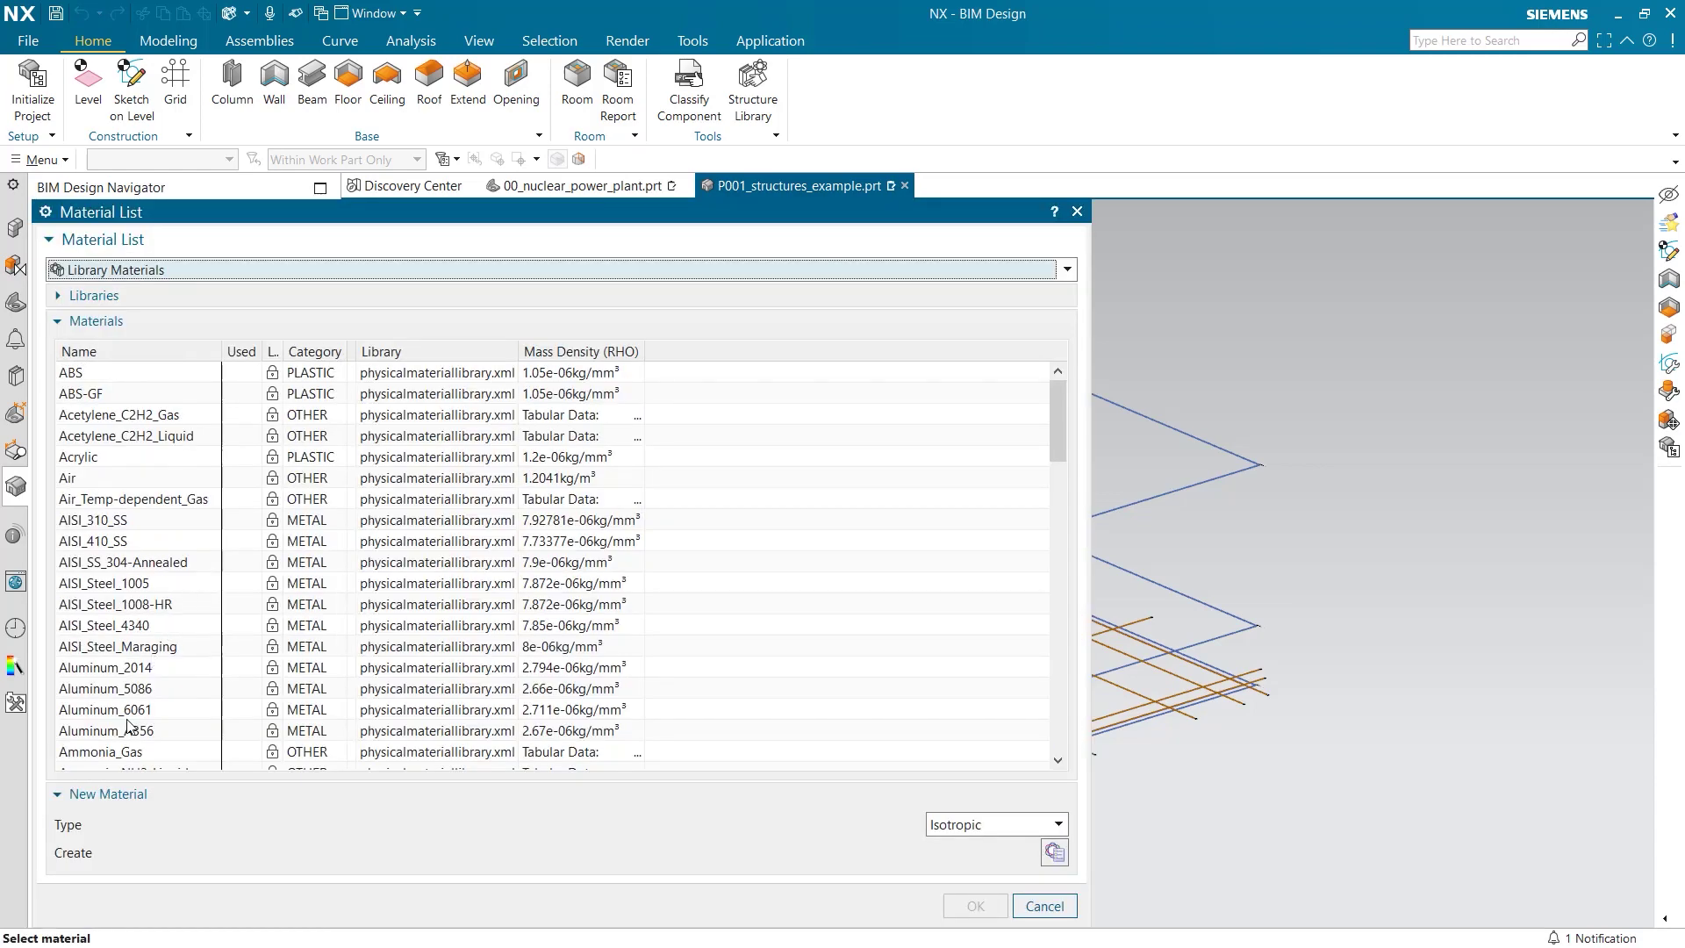
pyautogui.click(130, 711)
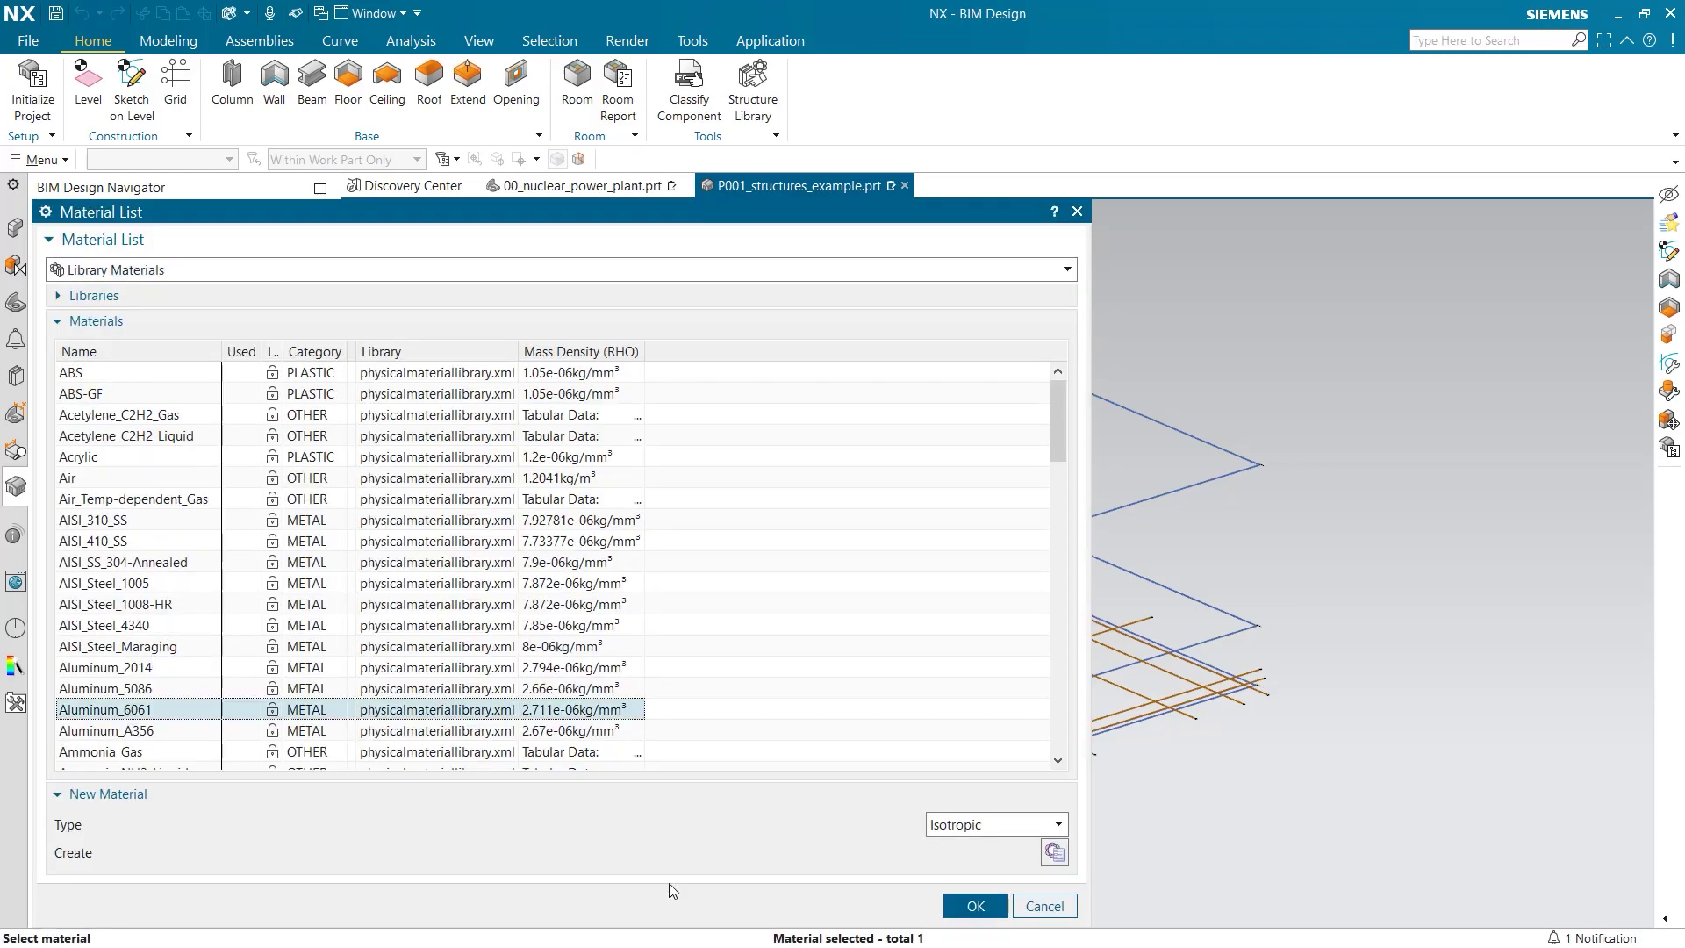
pyautogui.click(959, 904)
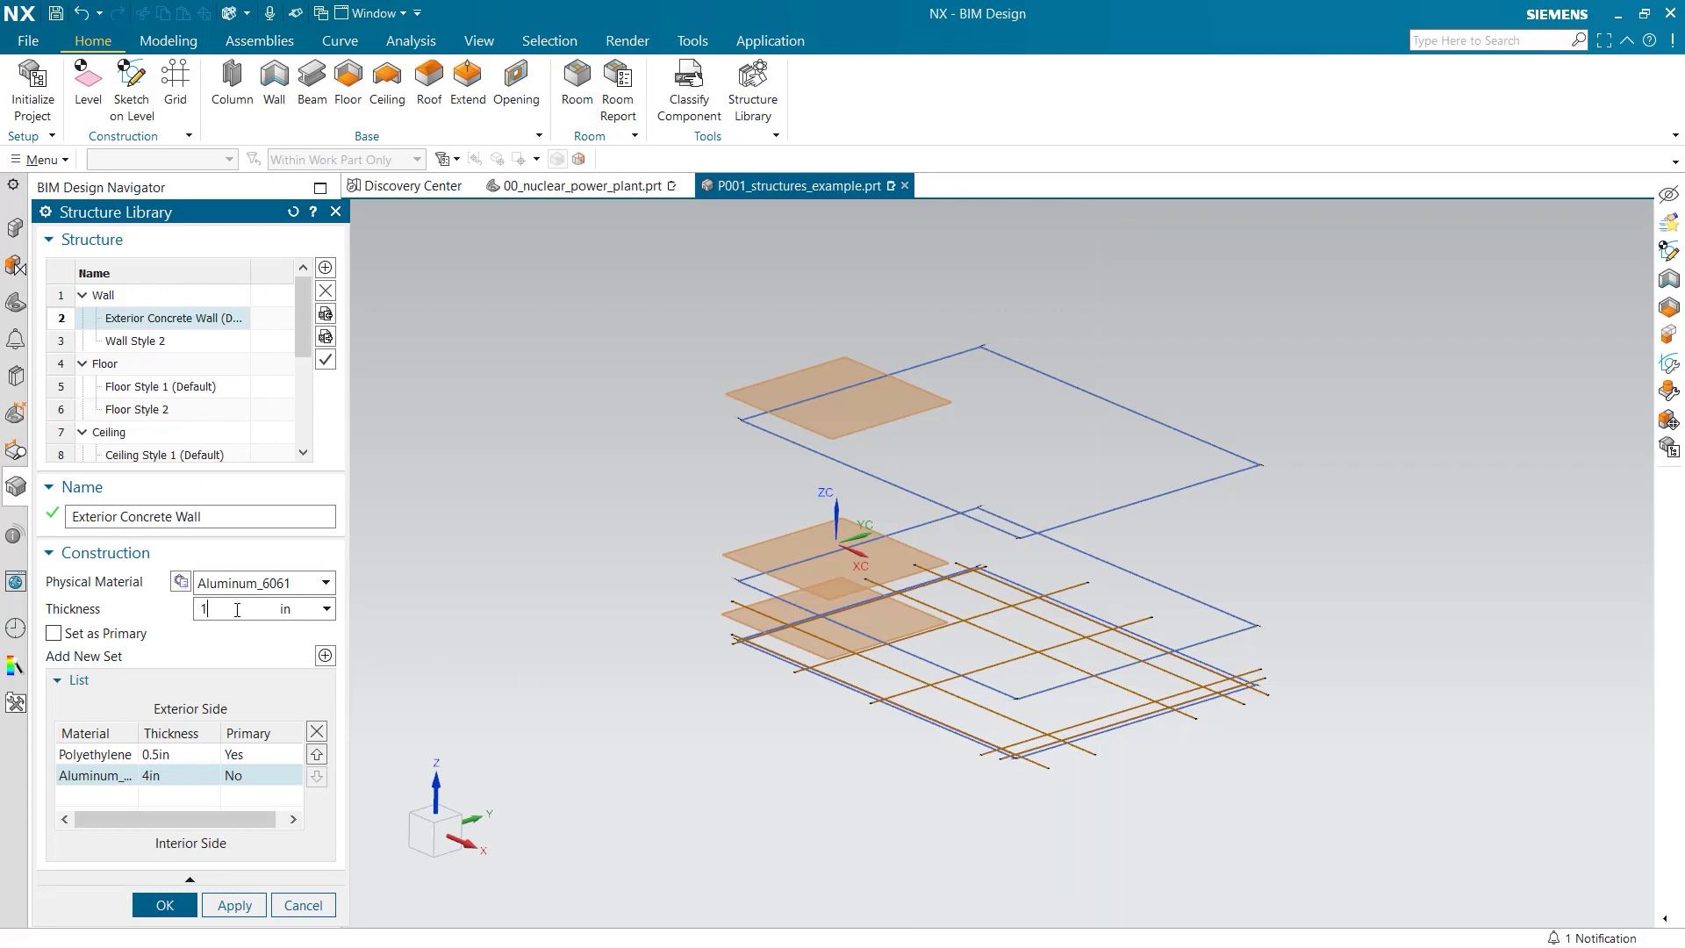
# - Add a 9.5 in Cast-in Place Concrete layer as the wall's primary layer and apply the style
pyautogui.click(324, 656)
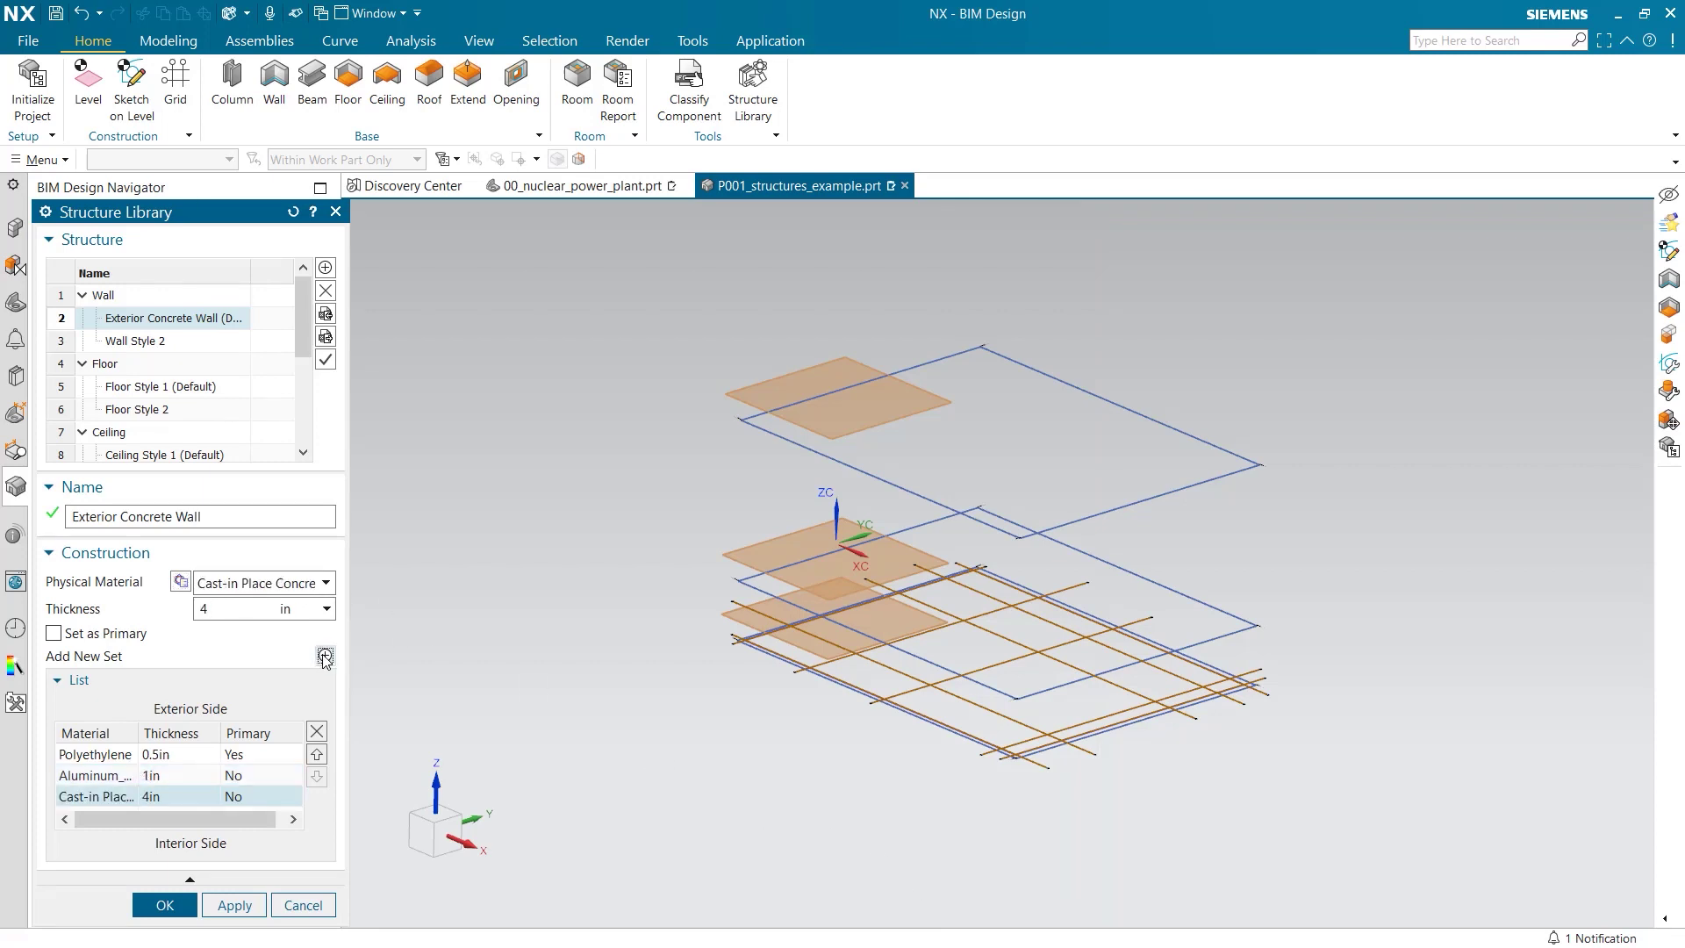
pyautogui.click(257, 613)
pyautogui.click(55, 634)
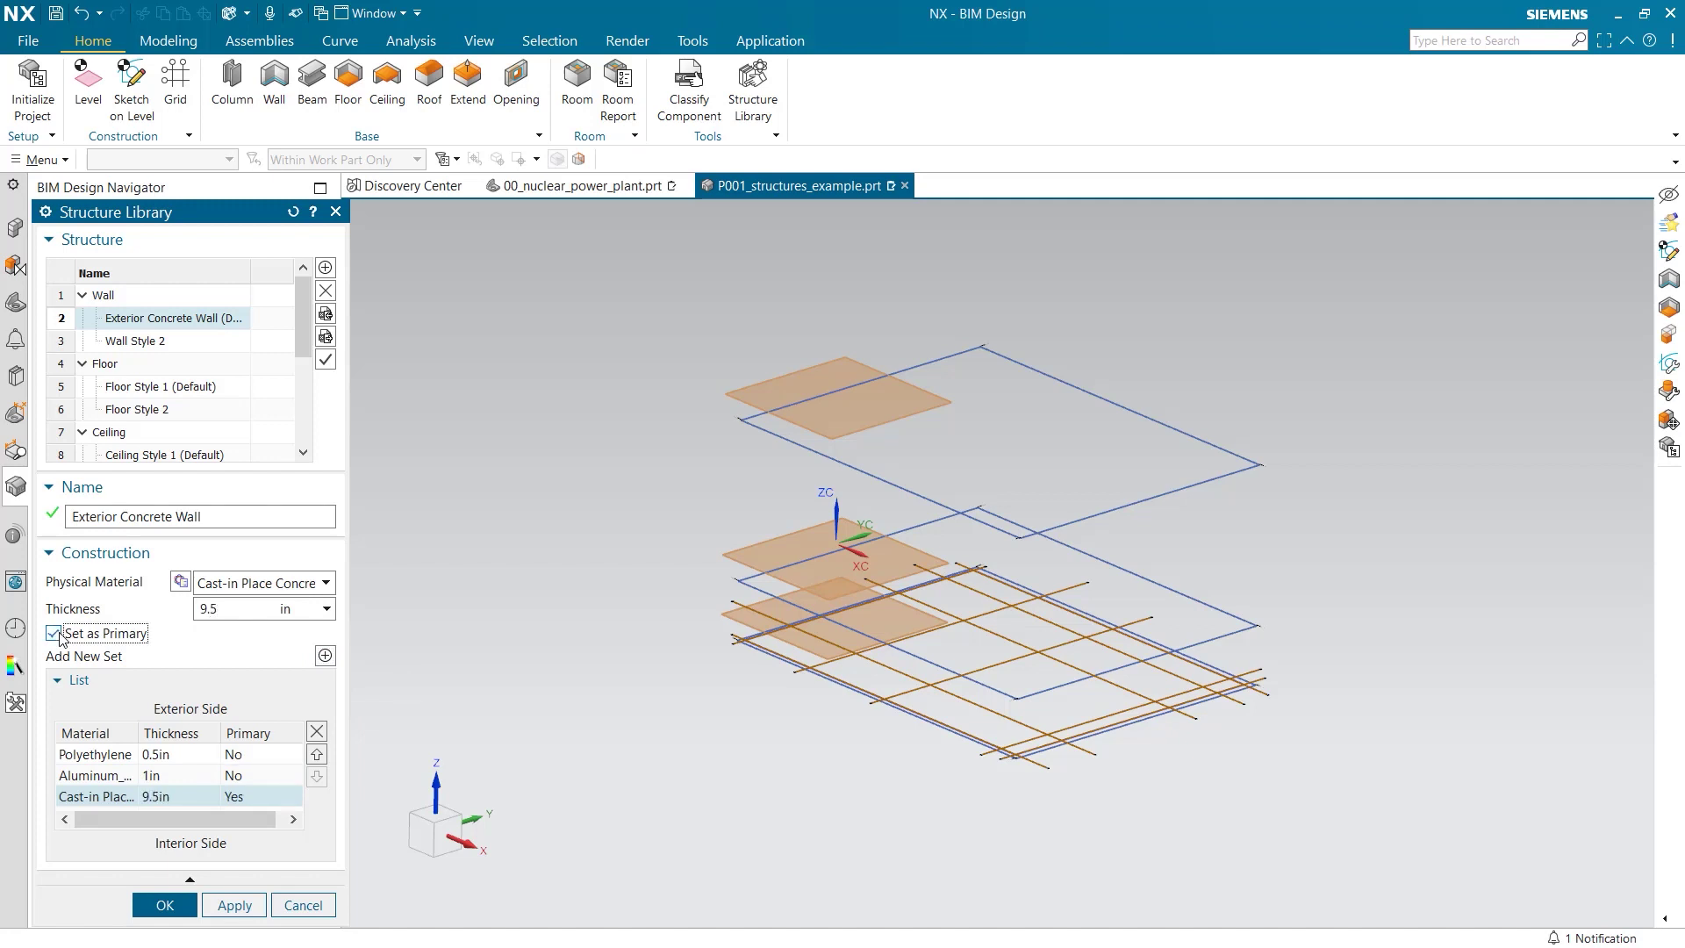
pyautogui.click(236, 908)
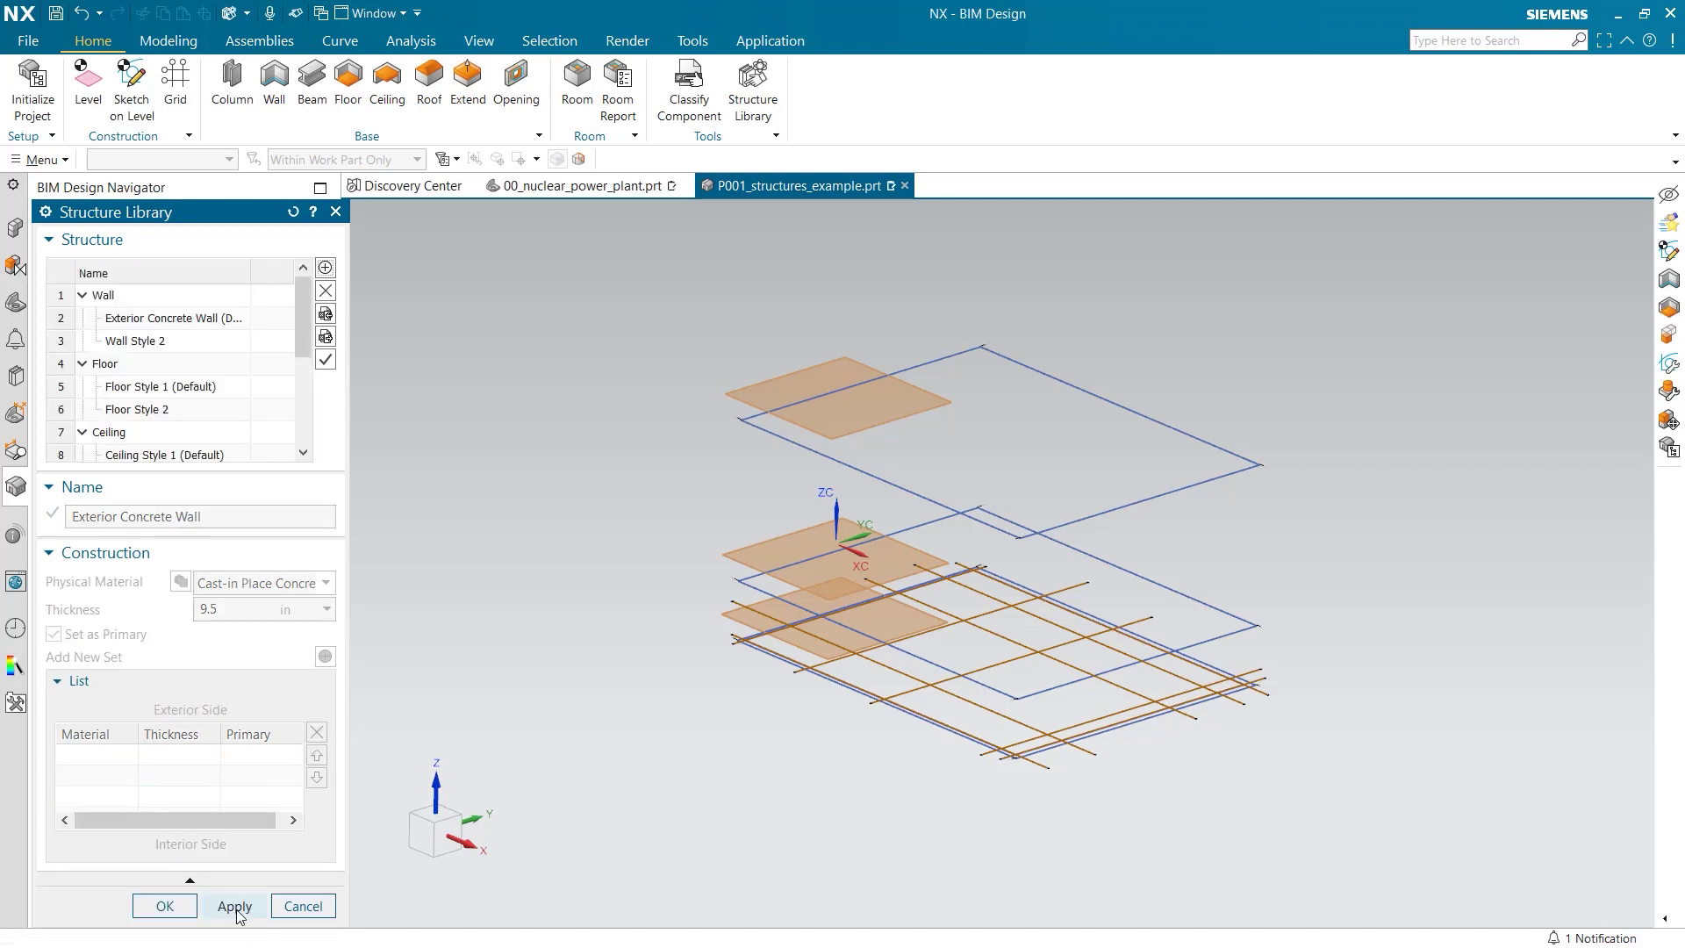
# - Define Wall Style 2 as Interior Concrete Wall in Cast-in Place Concrete with a thickness of 4.75 in and apply it
pyautogui.click(159, 342)
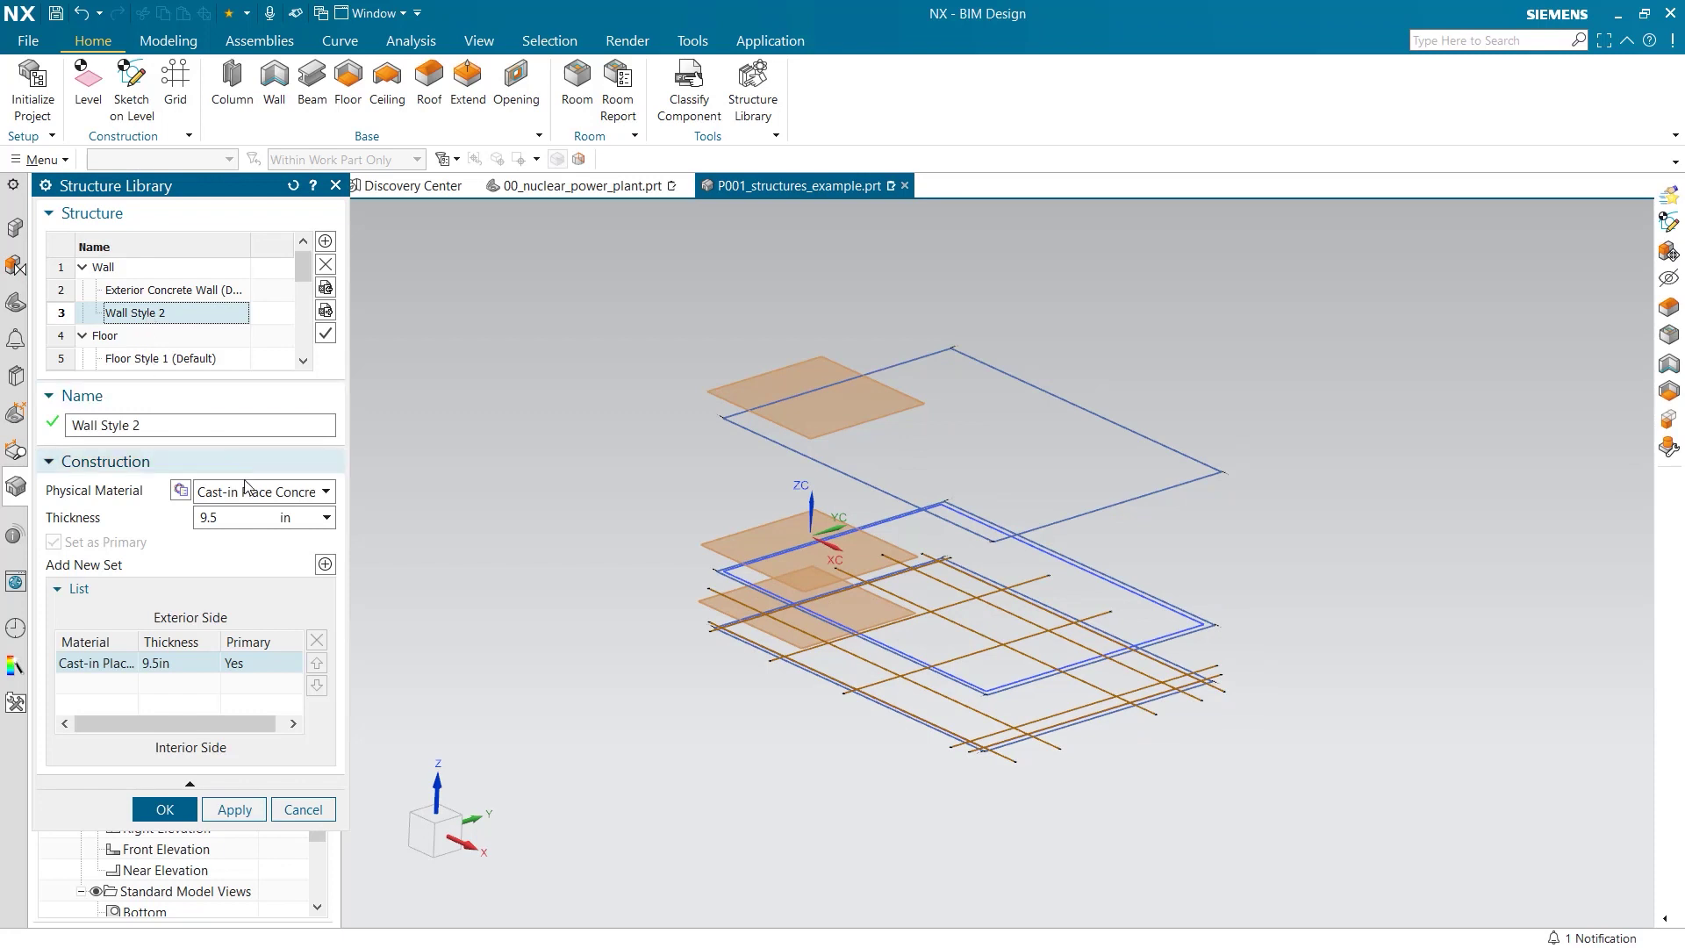
pyautogui.click(268, 494)
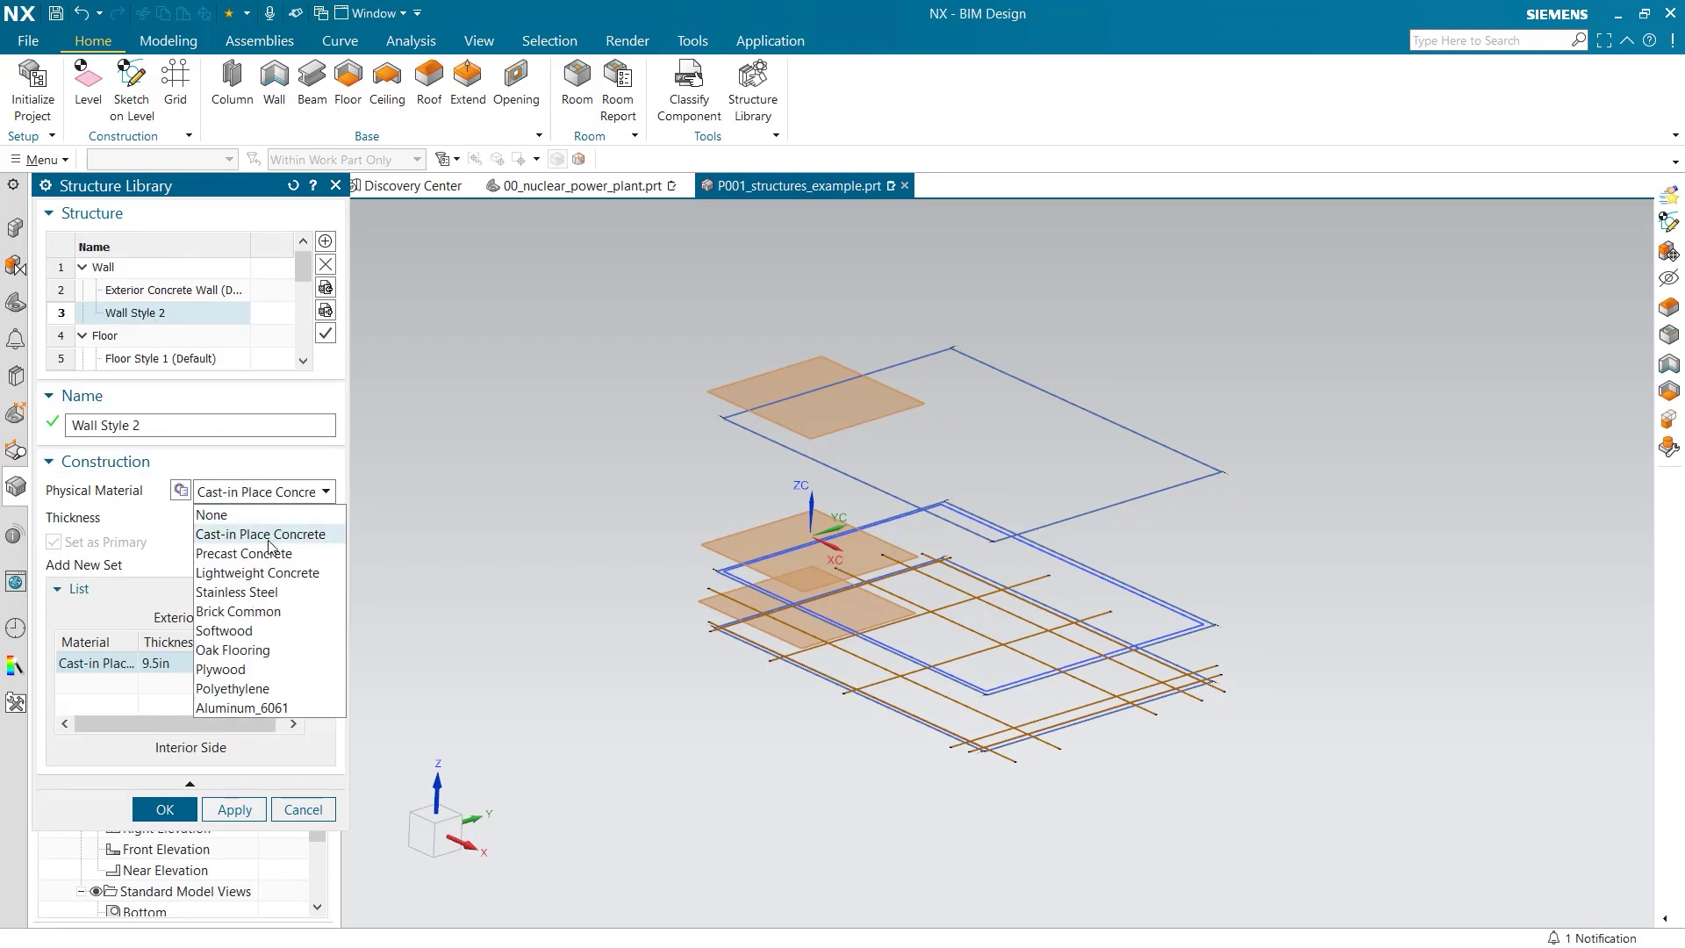
pyautogui.click(265, 534)
pyautogui.click(245, 518)
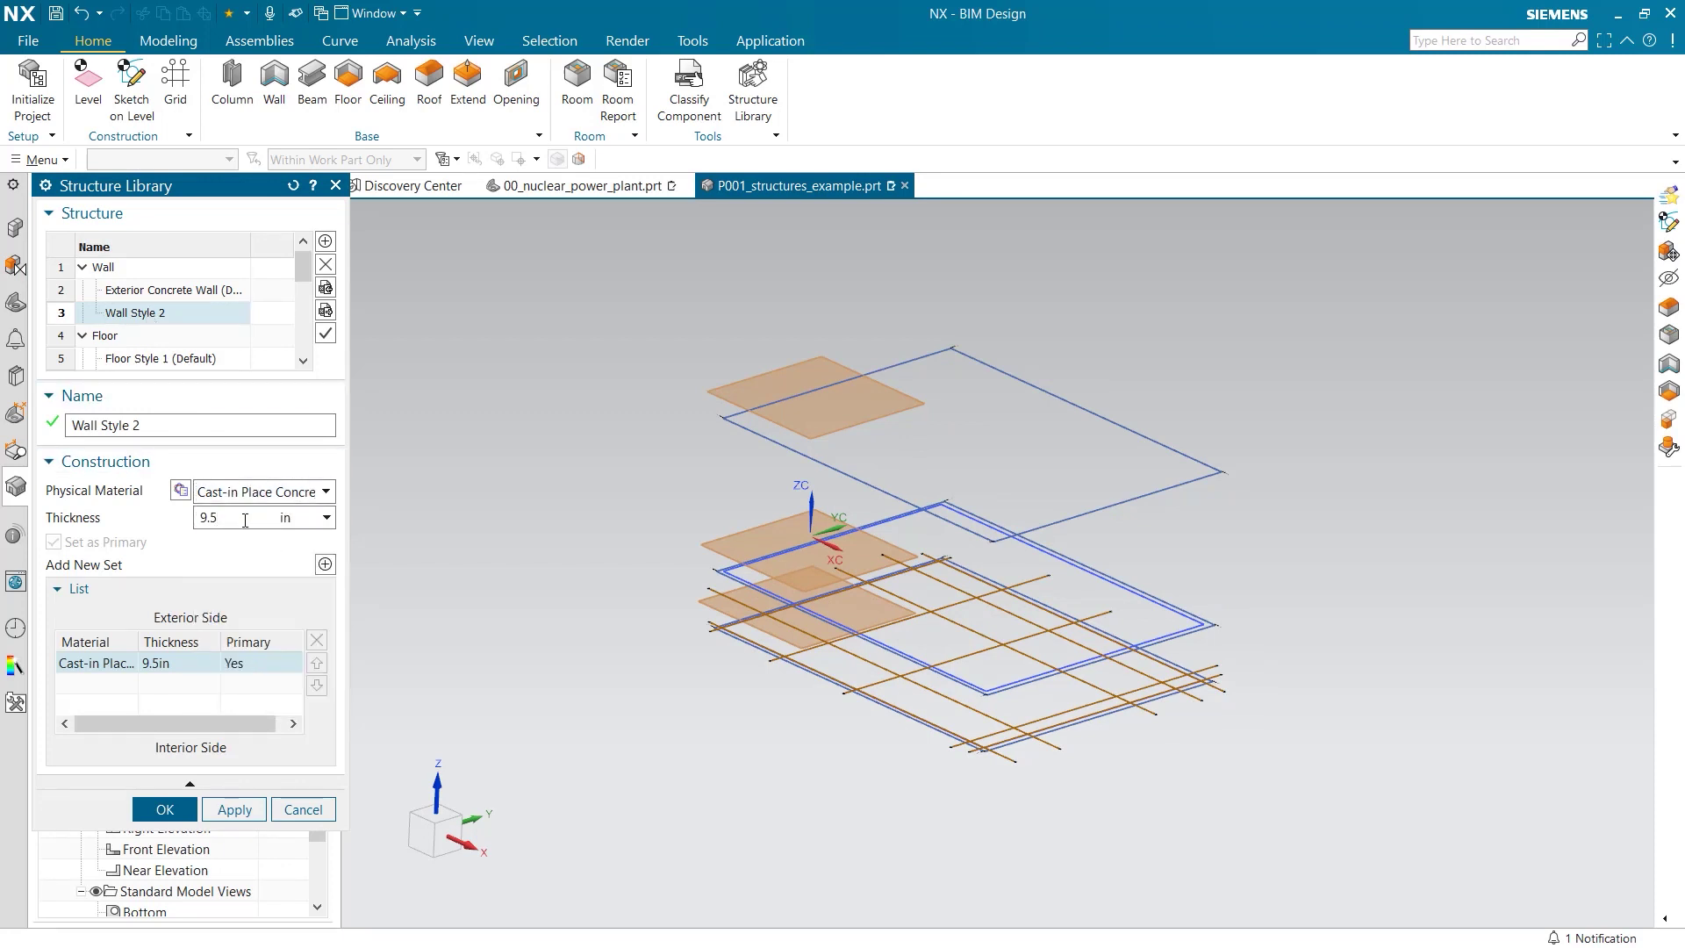
pyautogui.write('4.75')
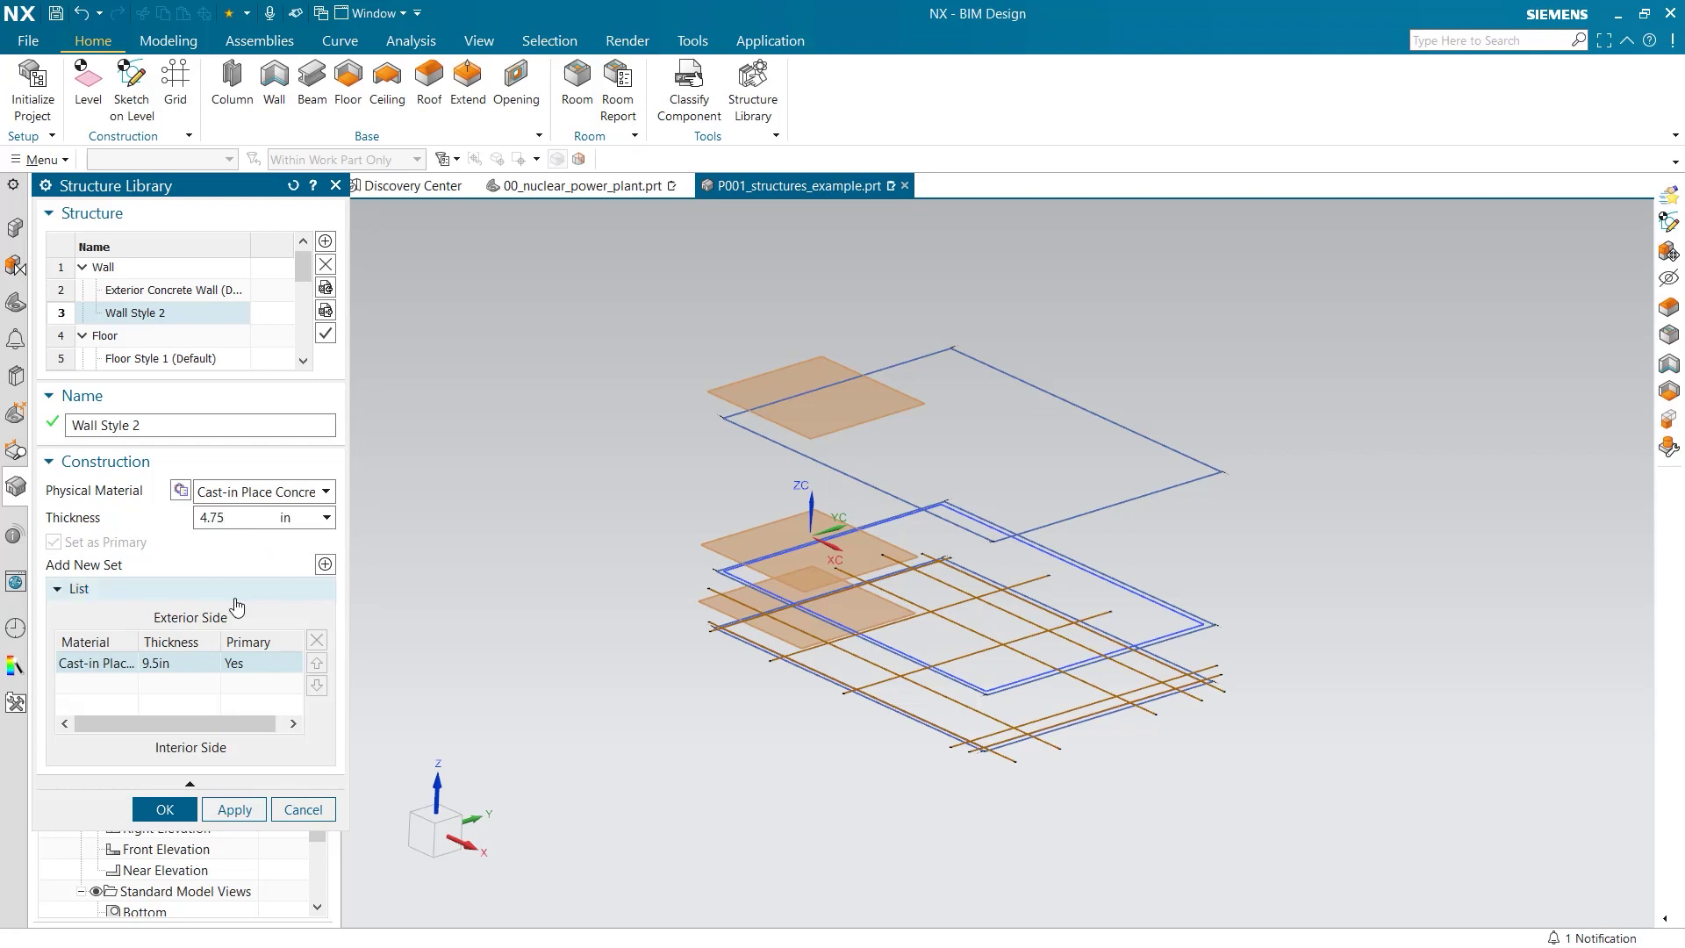
pyautogui.click(235, 811)
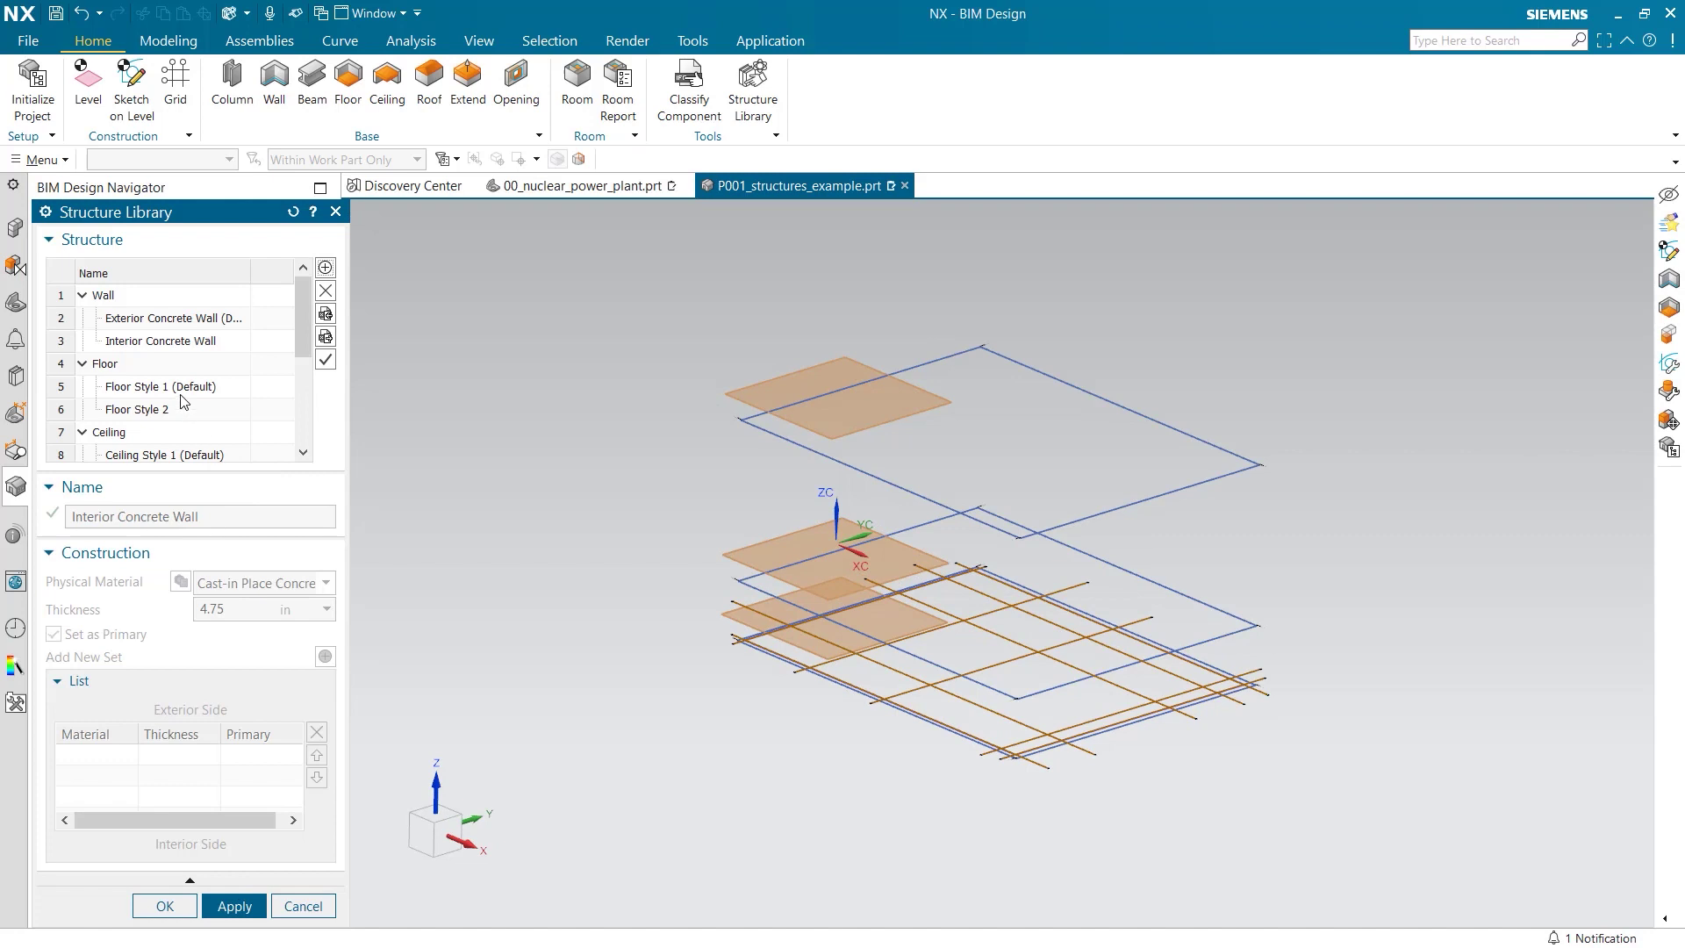
# - Rename Floor Style 1 as Concrete Floor and accept the Structure Library changes
pyautogui.click(178, 387)
pyautogui.tripleClick(160, 515)
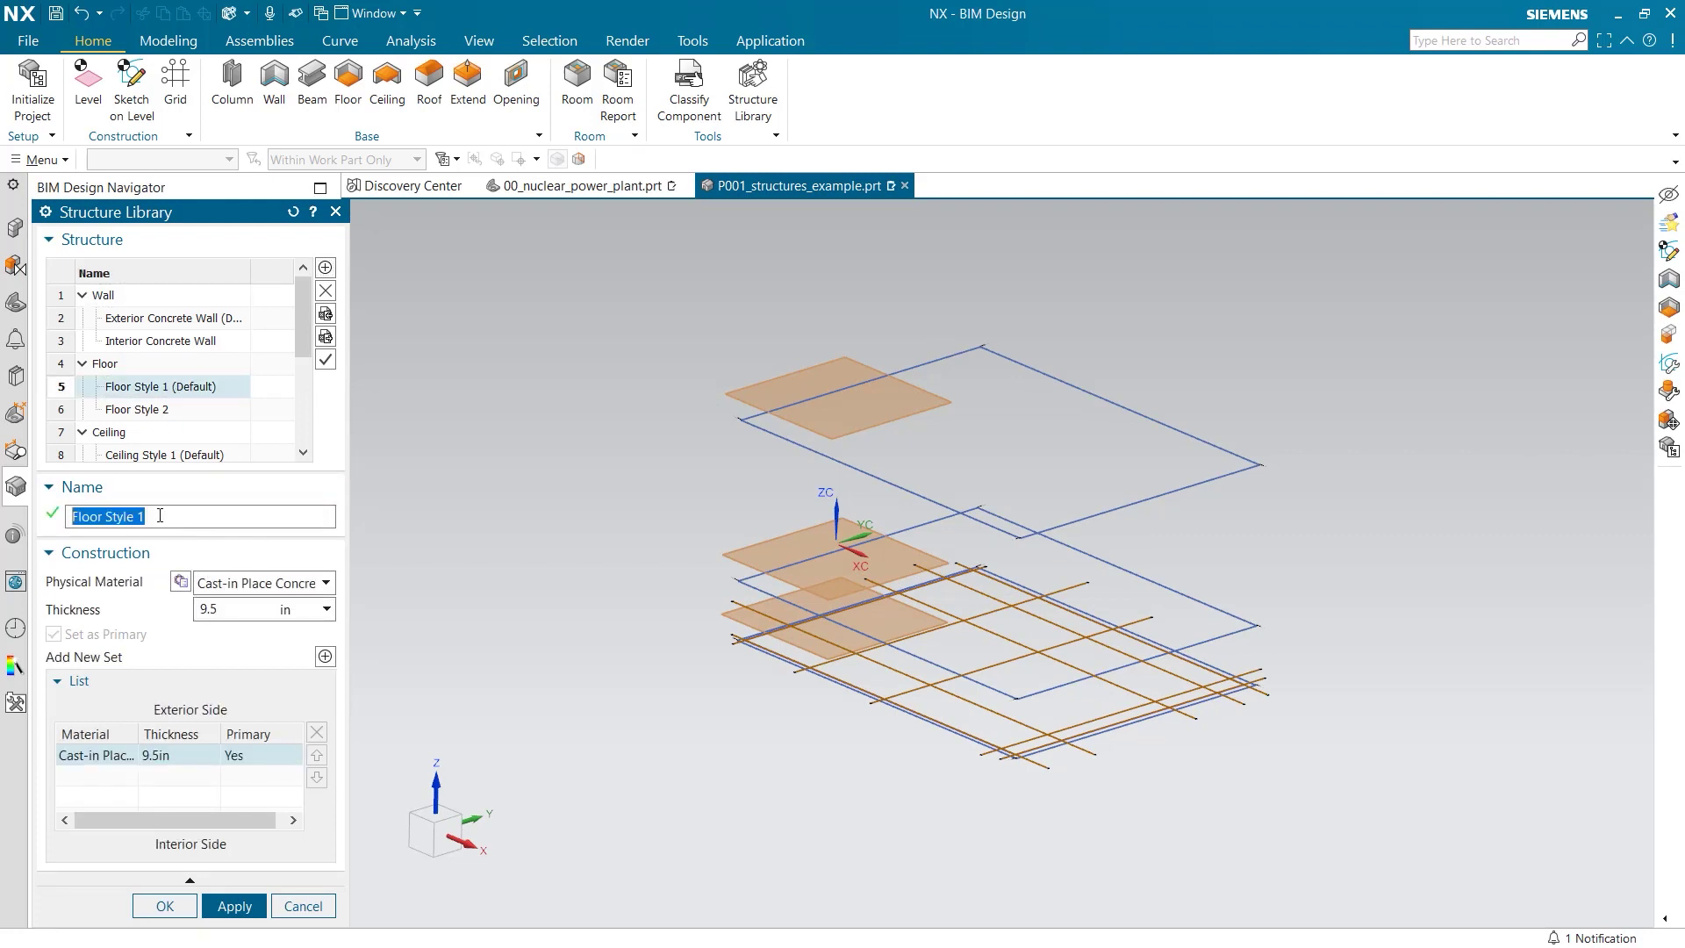
pyautogui.write('Concrete Floor')
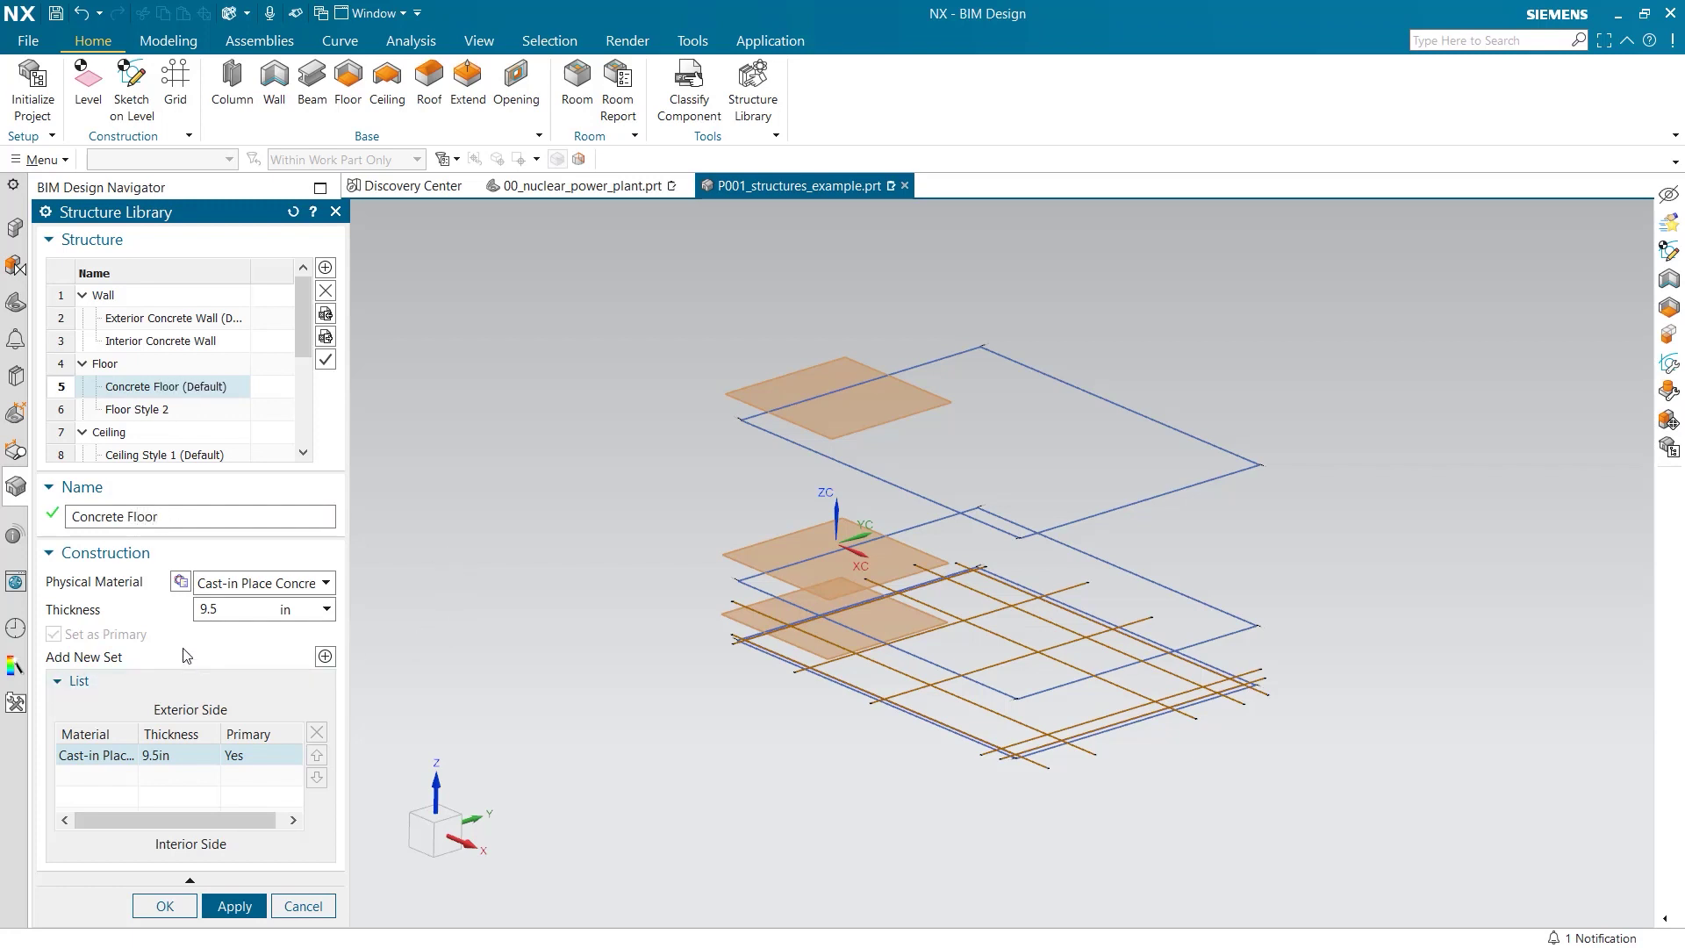
pyautogui.click(186, 904)
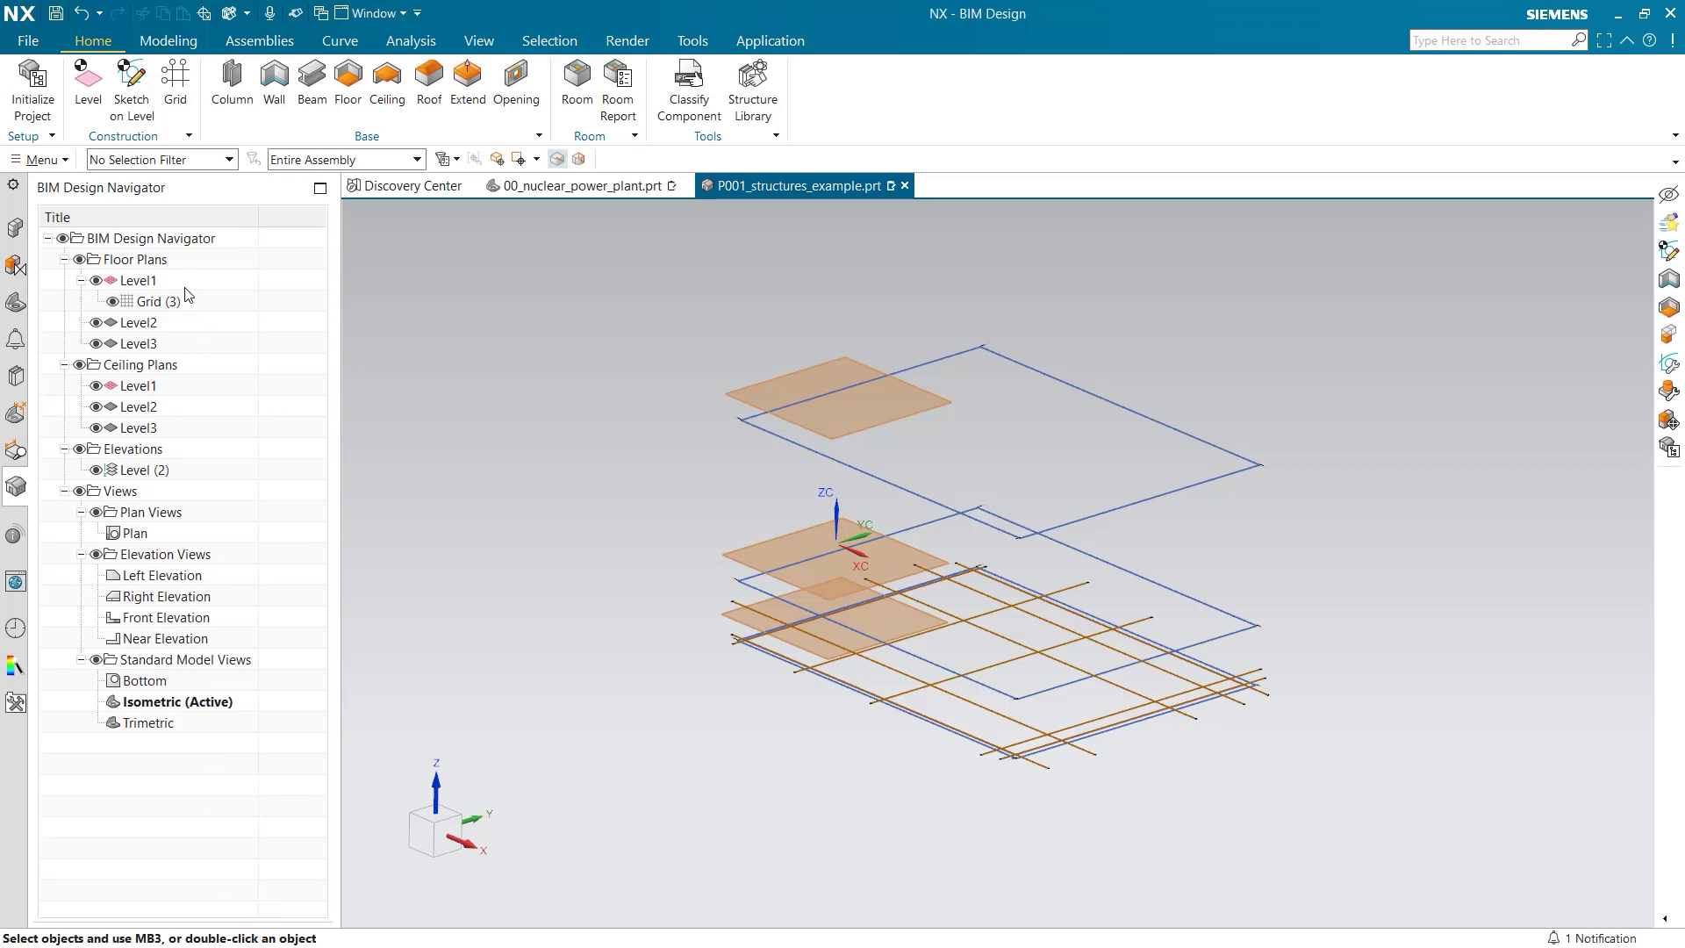
# - Make the Level1 floor plan the work part and start a wall along its rectangular boundary curves
pyautogui.rightClick(186, 285)
pyautogui.click(254, 318)
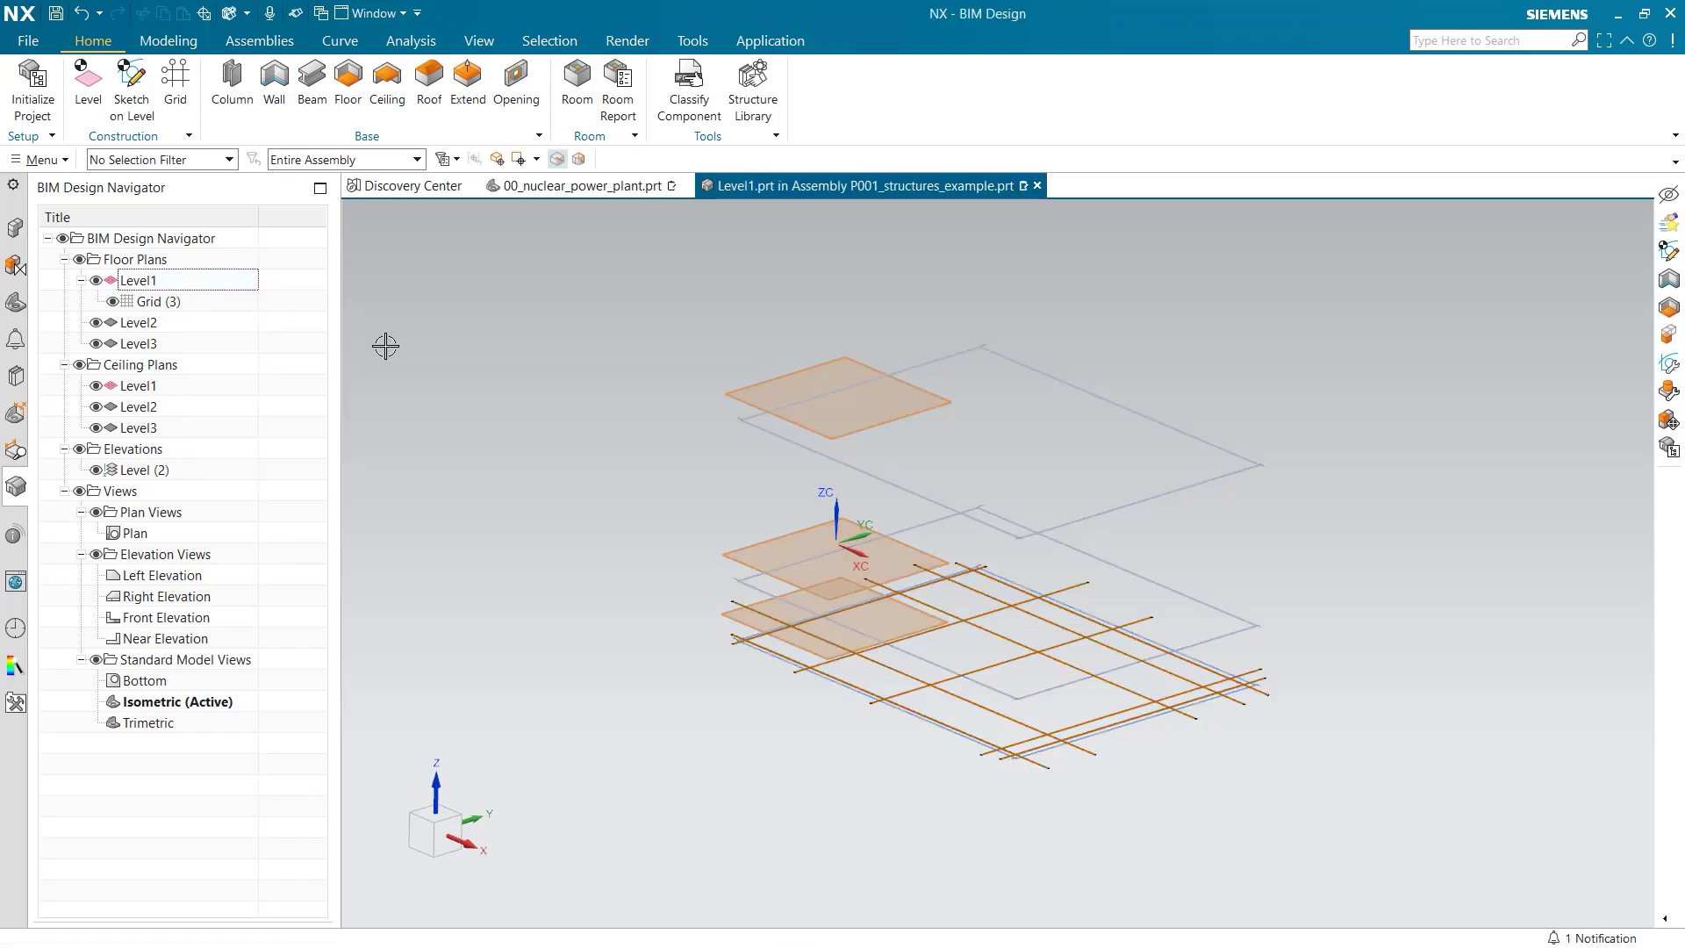
pyautogui.click(273, 84)
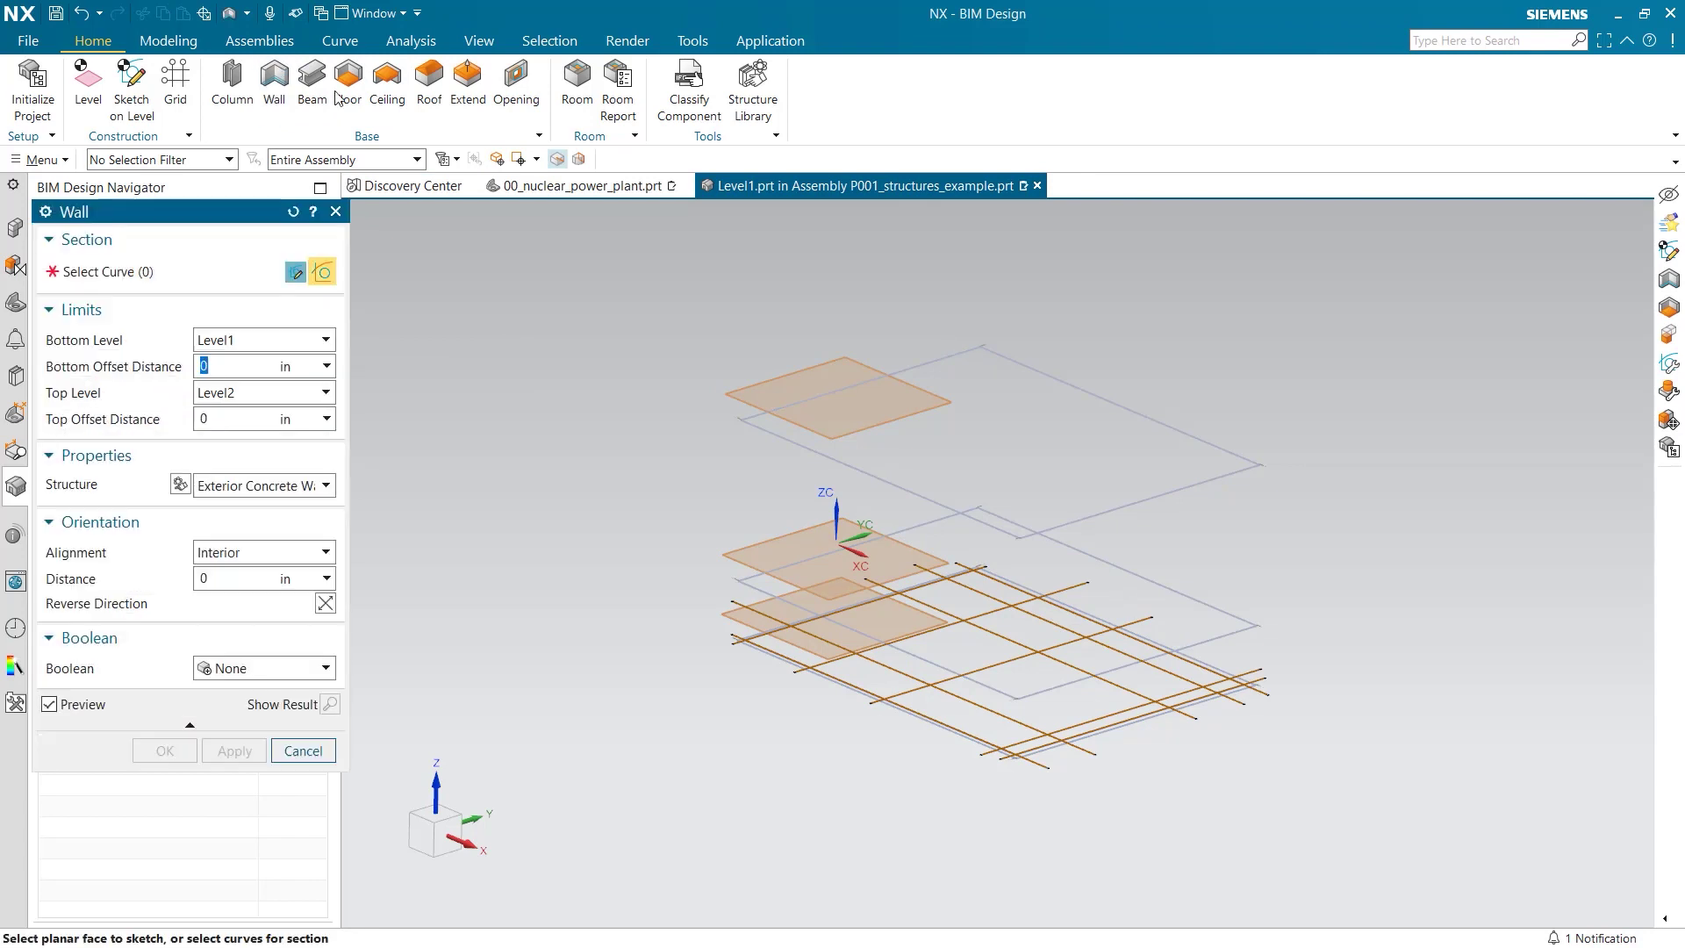
pyautogui.scroll(1, 720, 693)
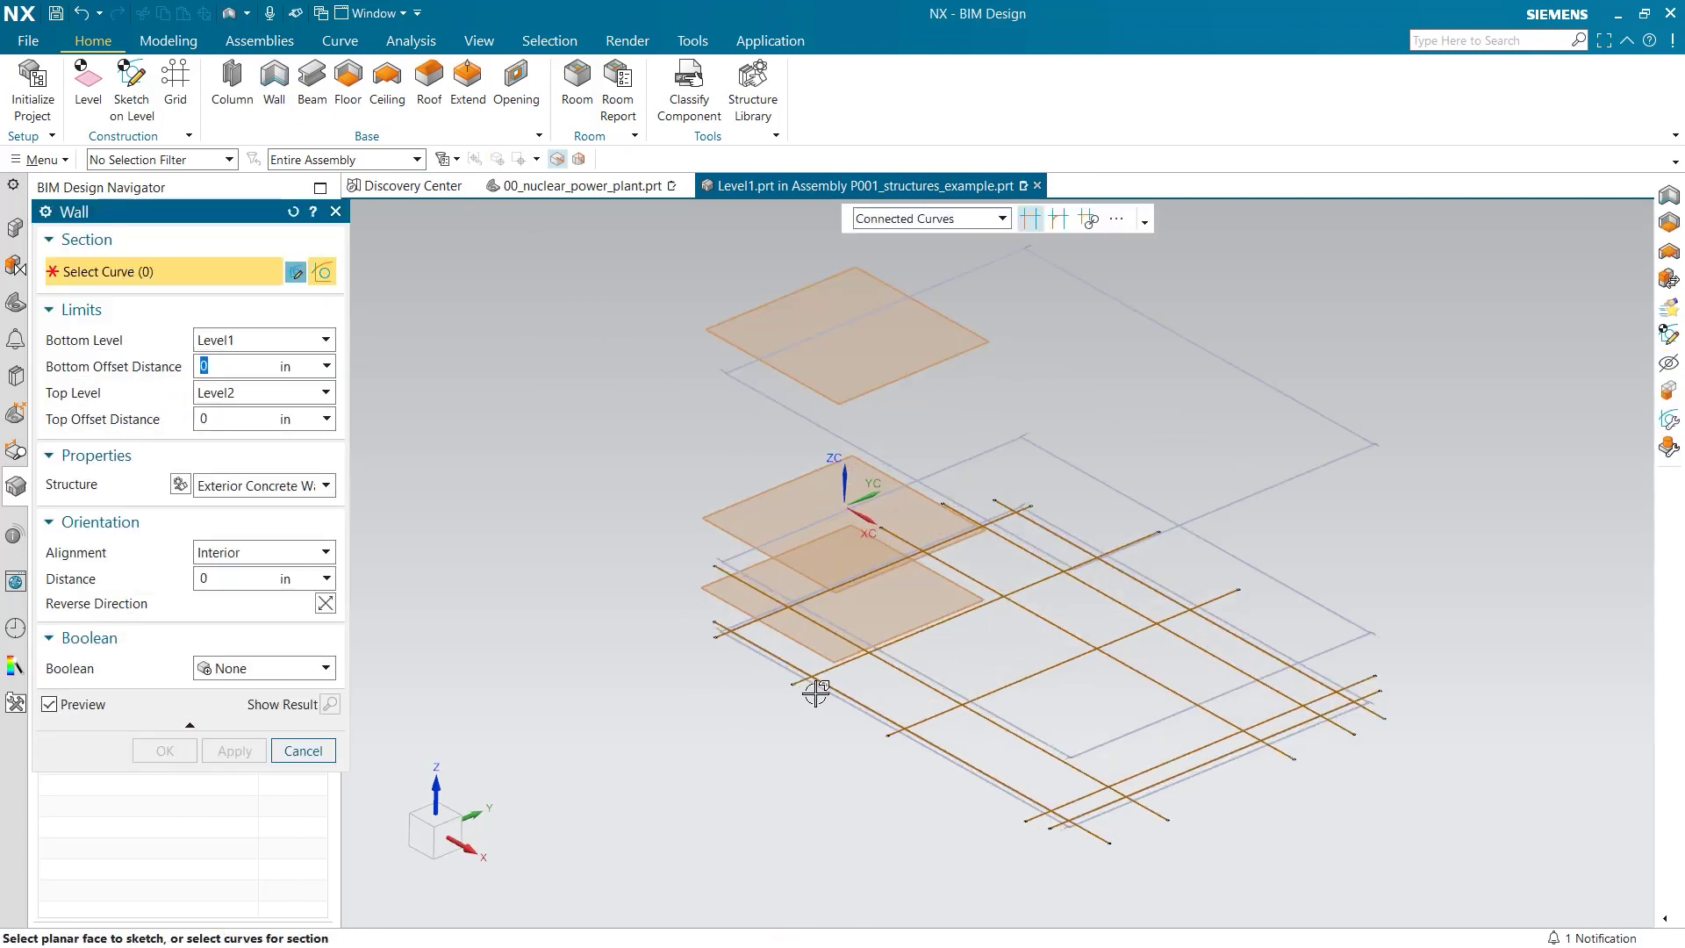
pyautogui.scroll(2, 825, 690)
pyautogui.click(863, 702)
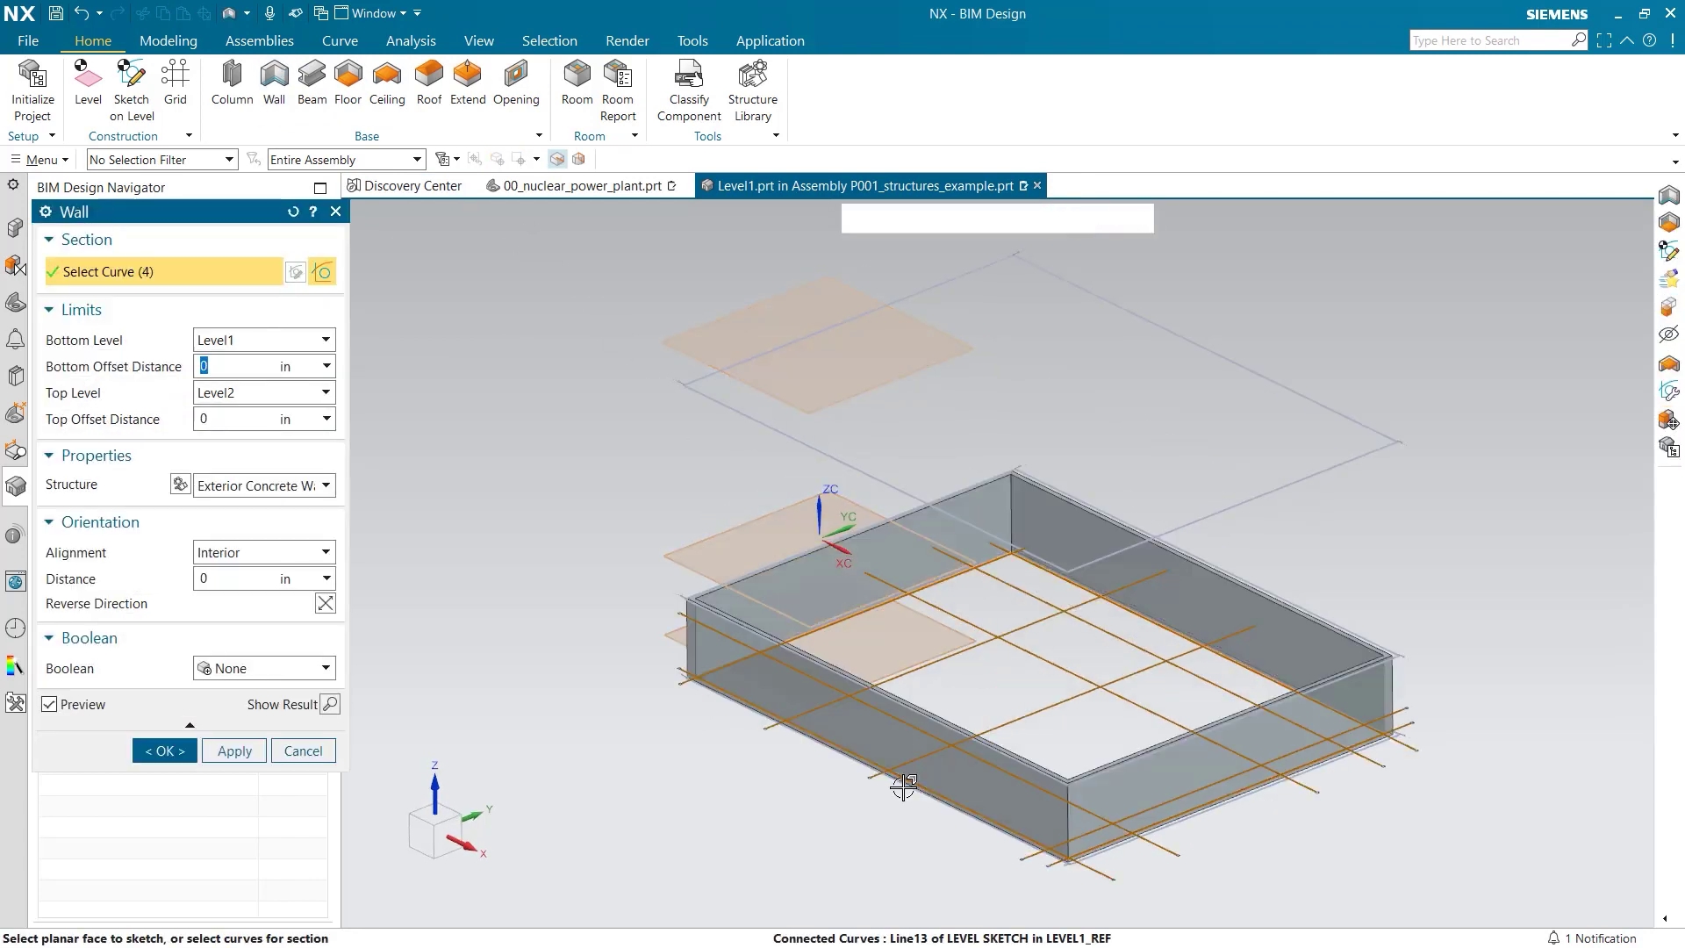
# - Set the wall's top level to Level3 with the Exterior Concrete Wall structure and create it
pyautogui.click(325, 392)
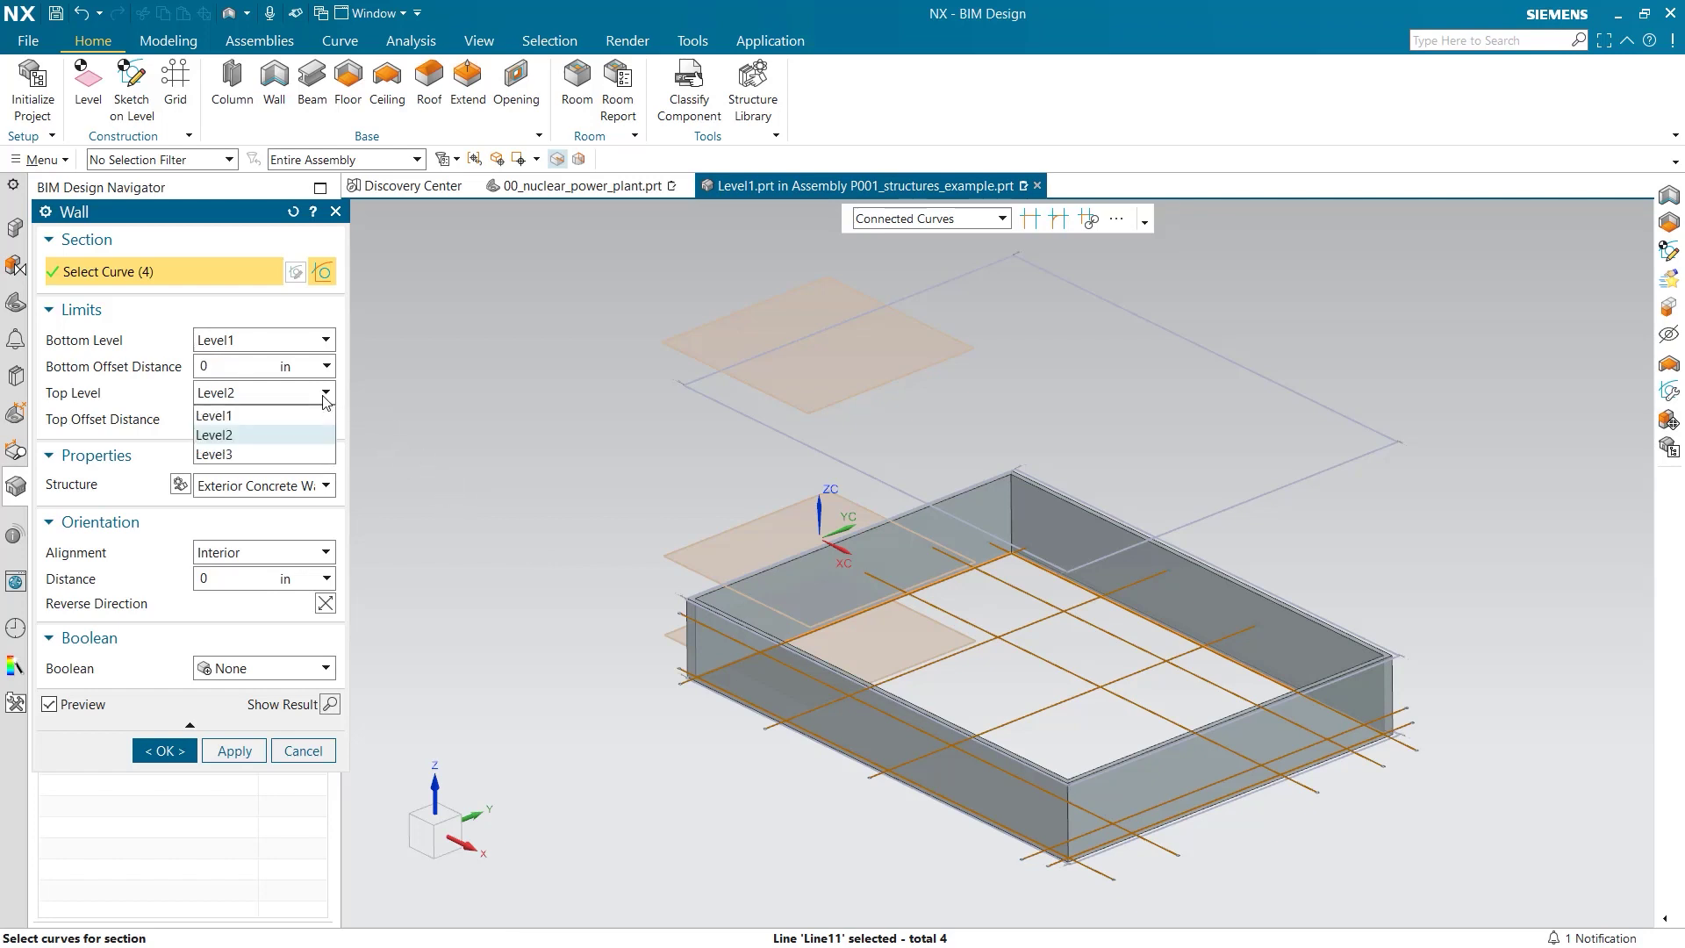
pyautogui.click(290, 452)
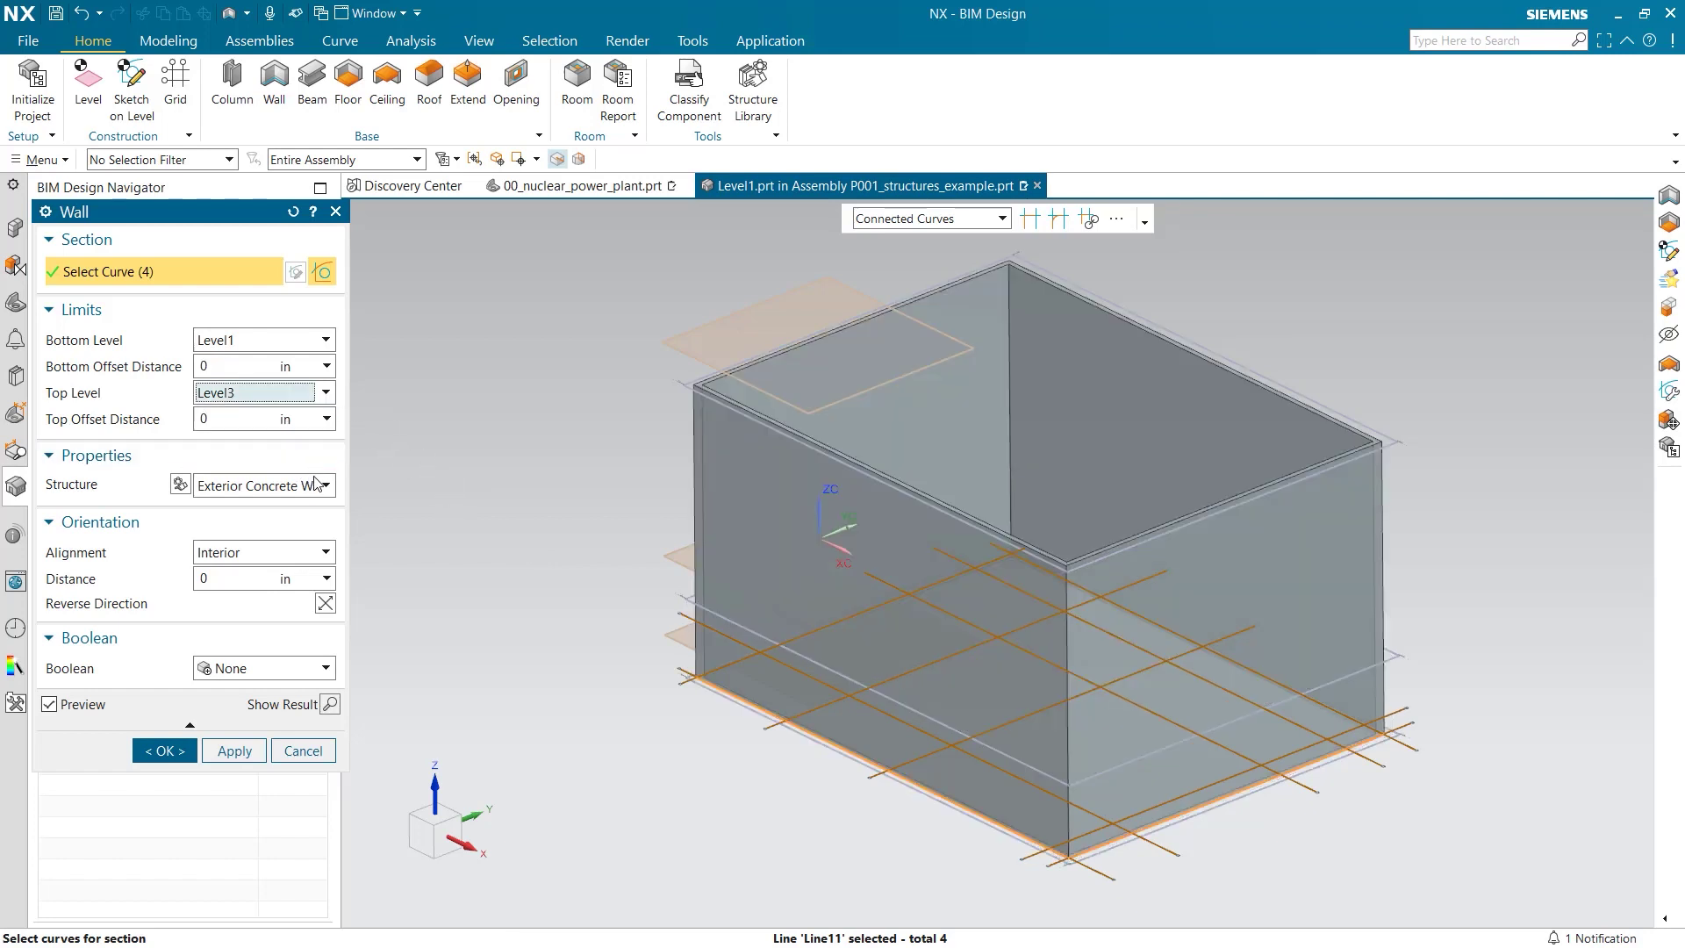
pyautogui.click(303, 486)
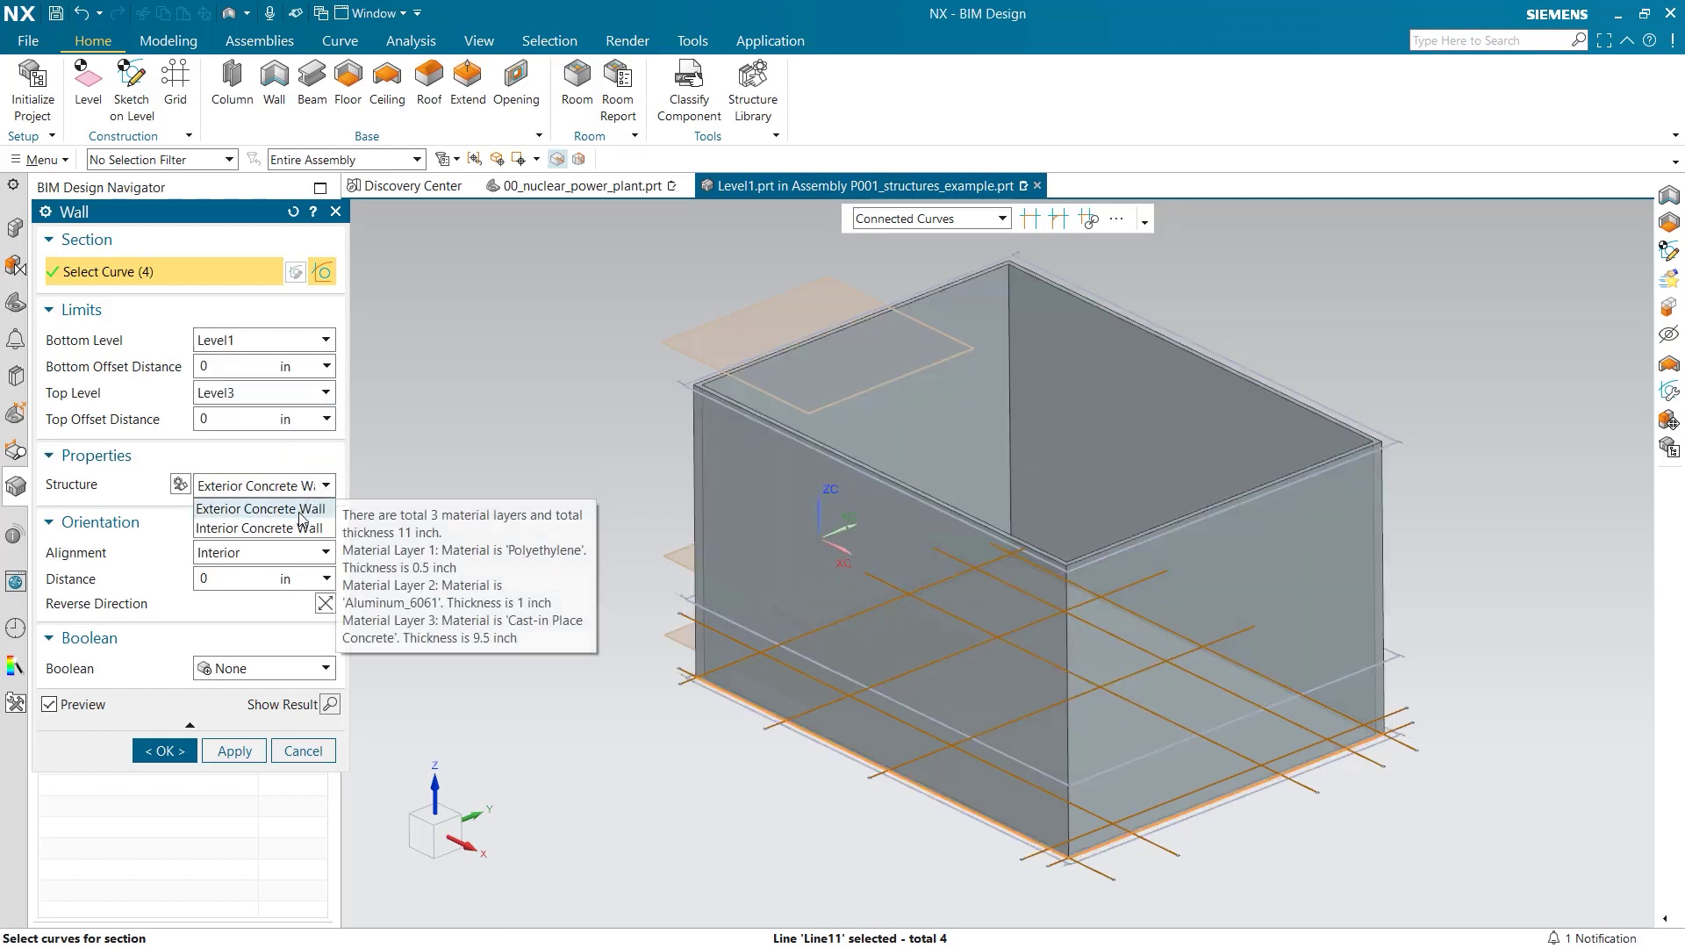
pyautogui.click(301, 513)
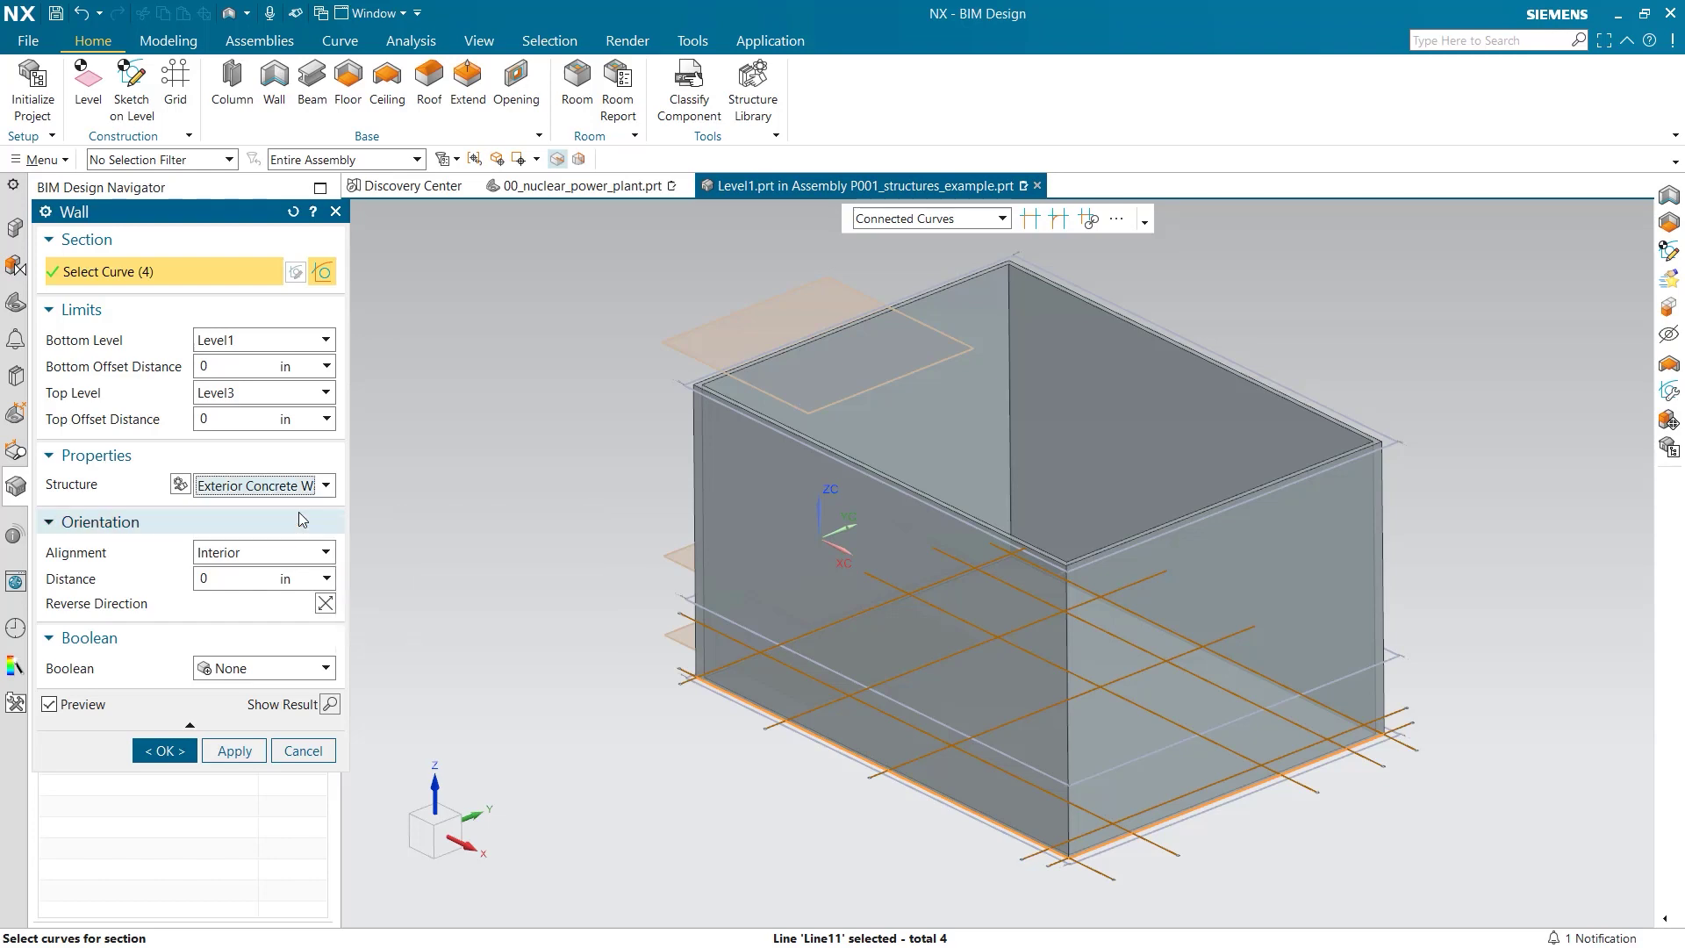
pyautogui.click(163, 751)
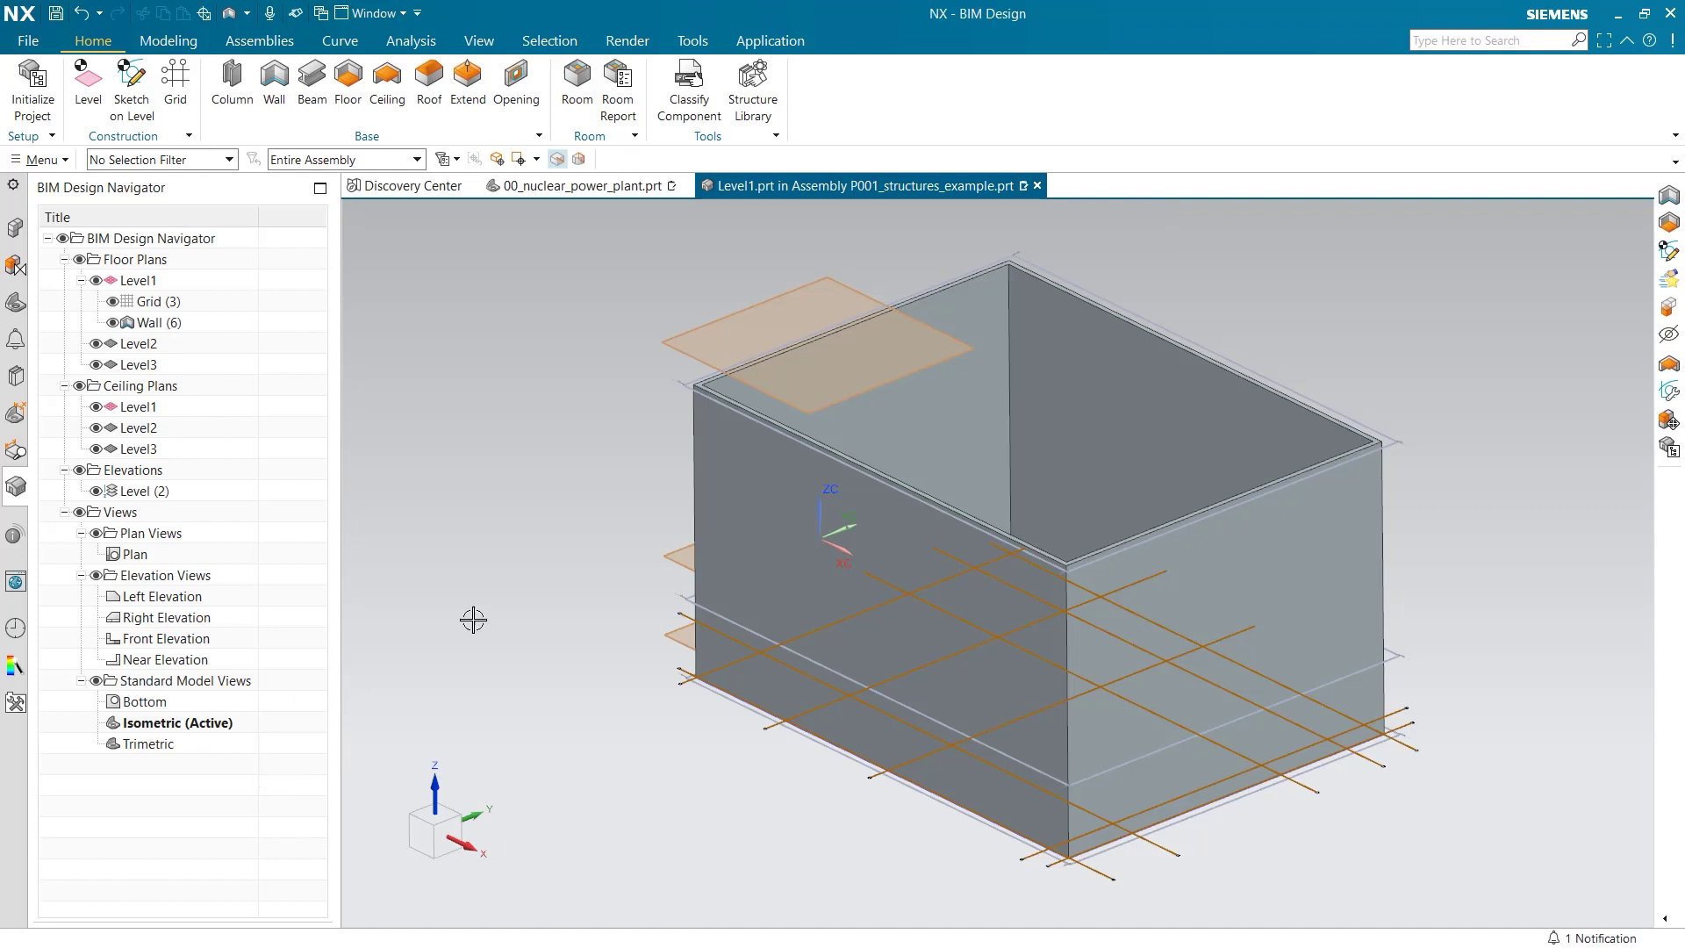
# - Create a Level1 floor with the Concrete Floor structure from the rectangular boundary curves at the base of the exterior walls
pyautogui.moveTo(590, 583); pyautogui.dragTo(591, 598, button='middle')
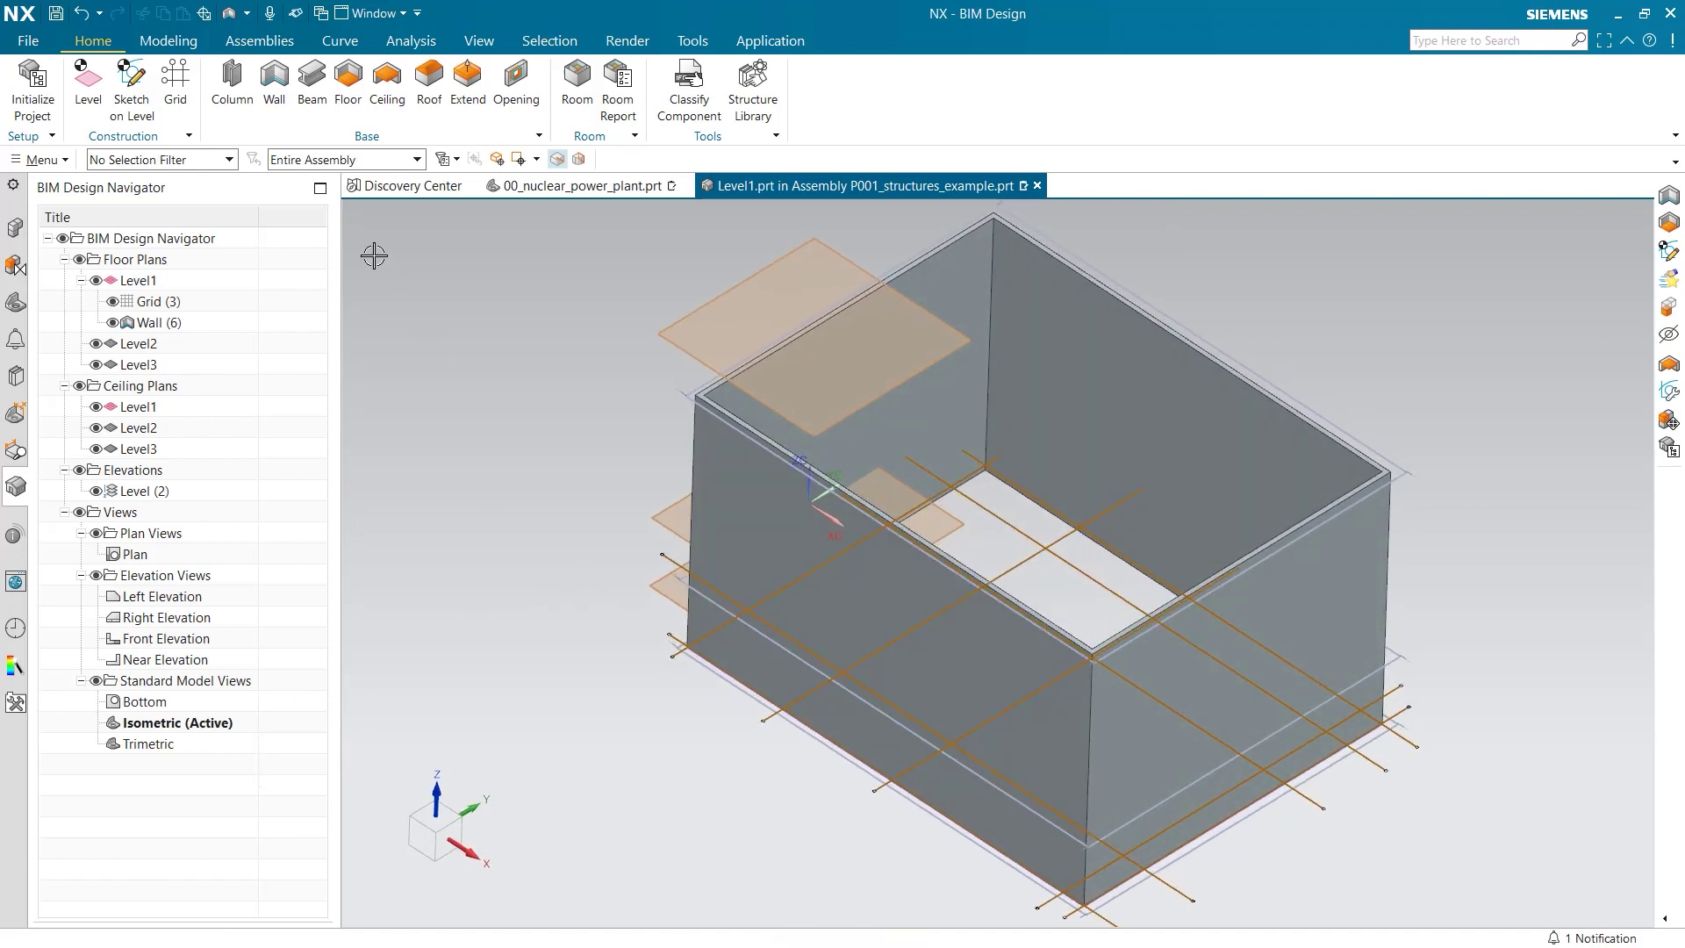
pyautogui.click(348, 88)
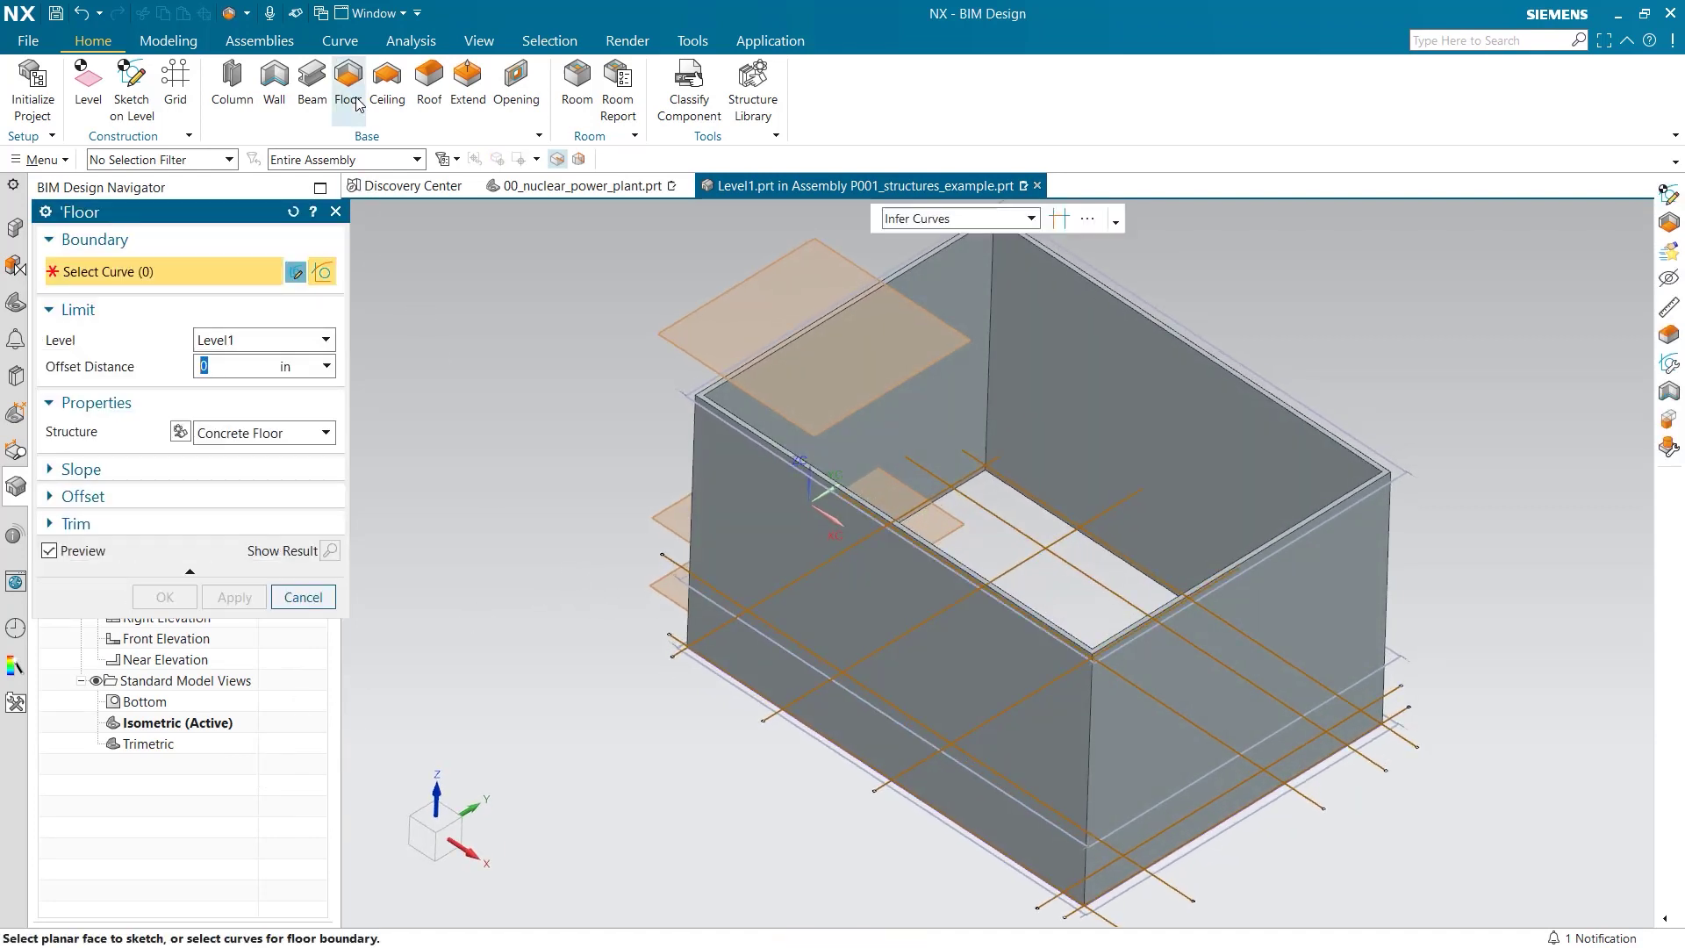
pyautogui.click(837, 739)
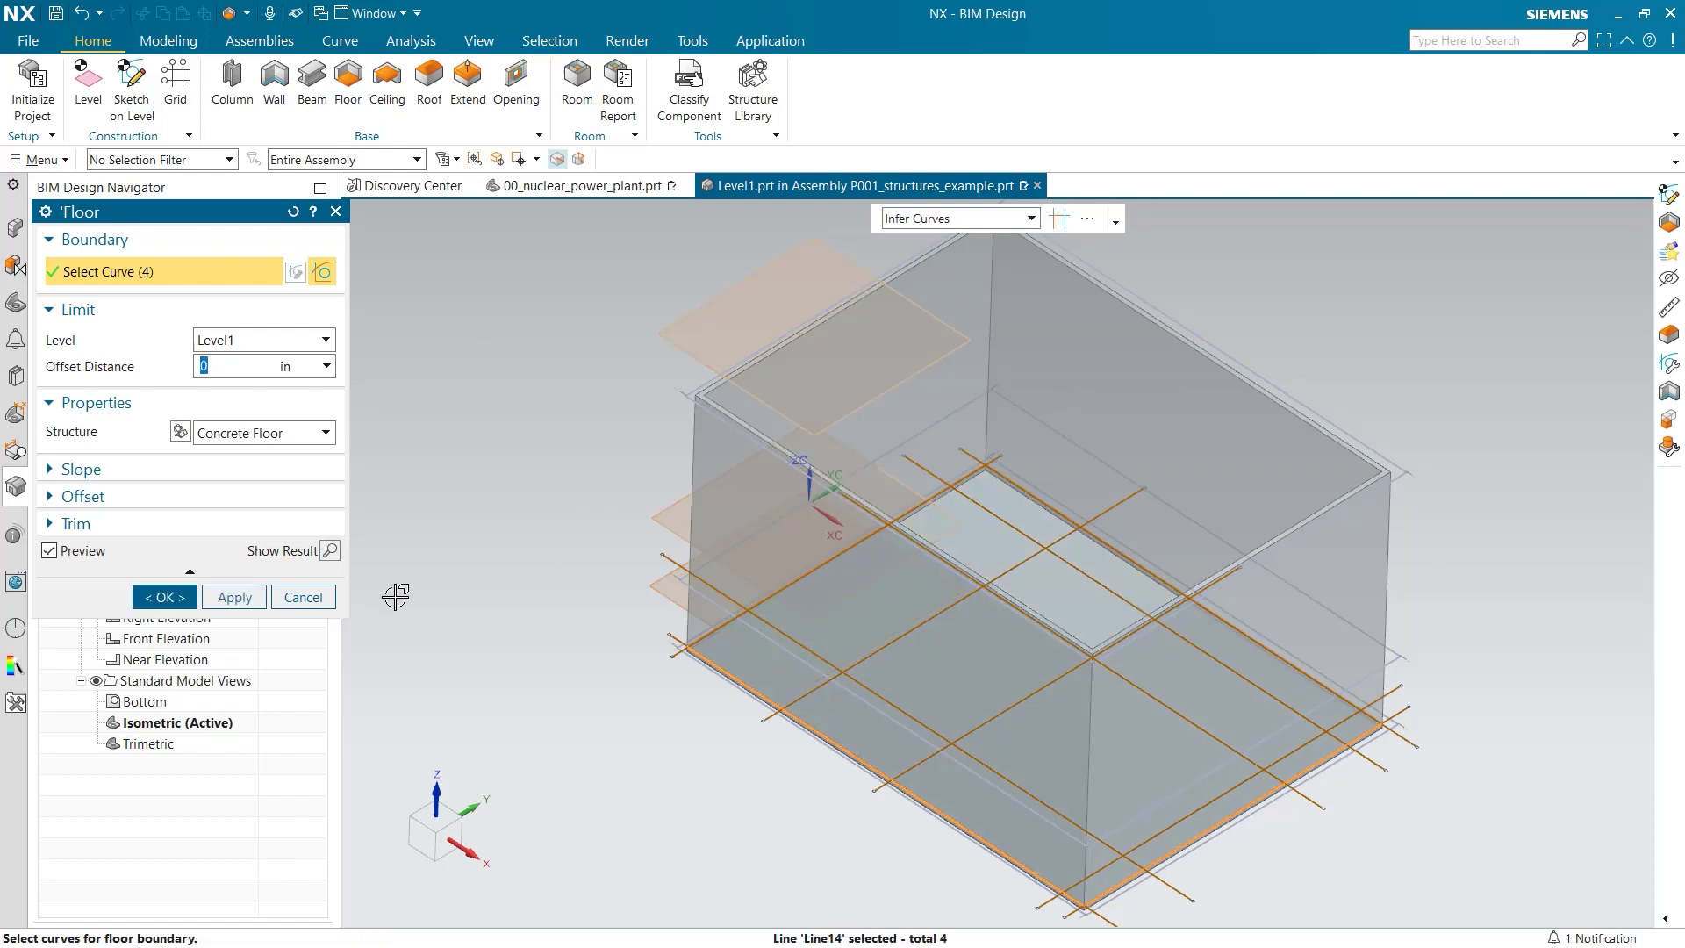
pyautogui.click(325, 432)
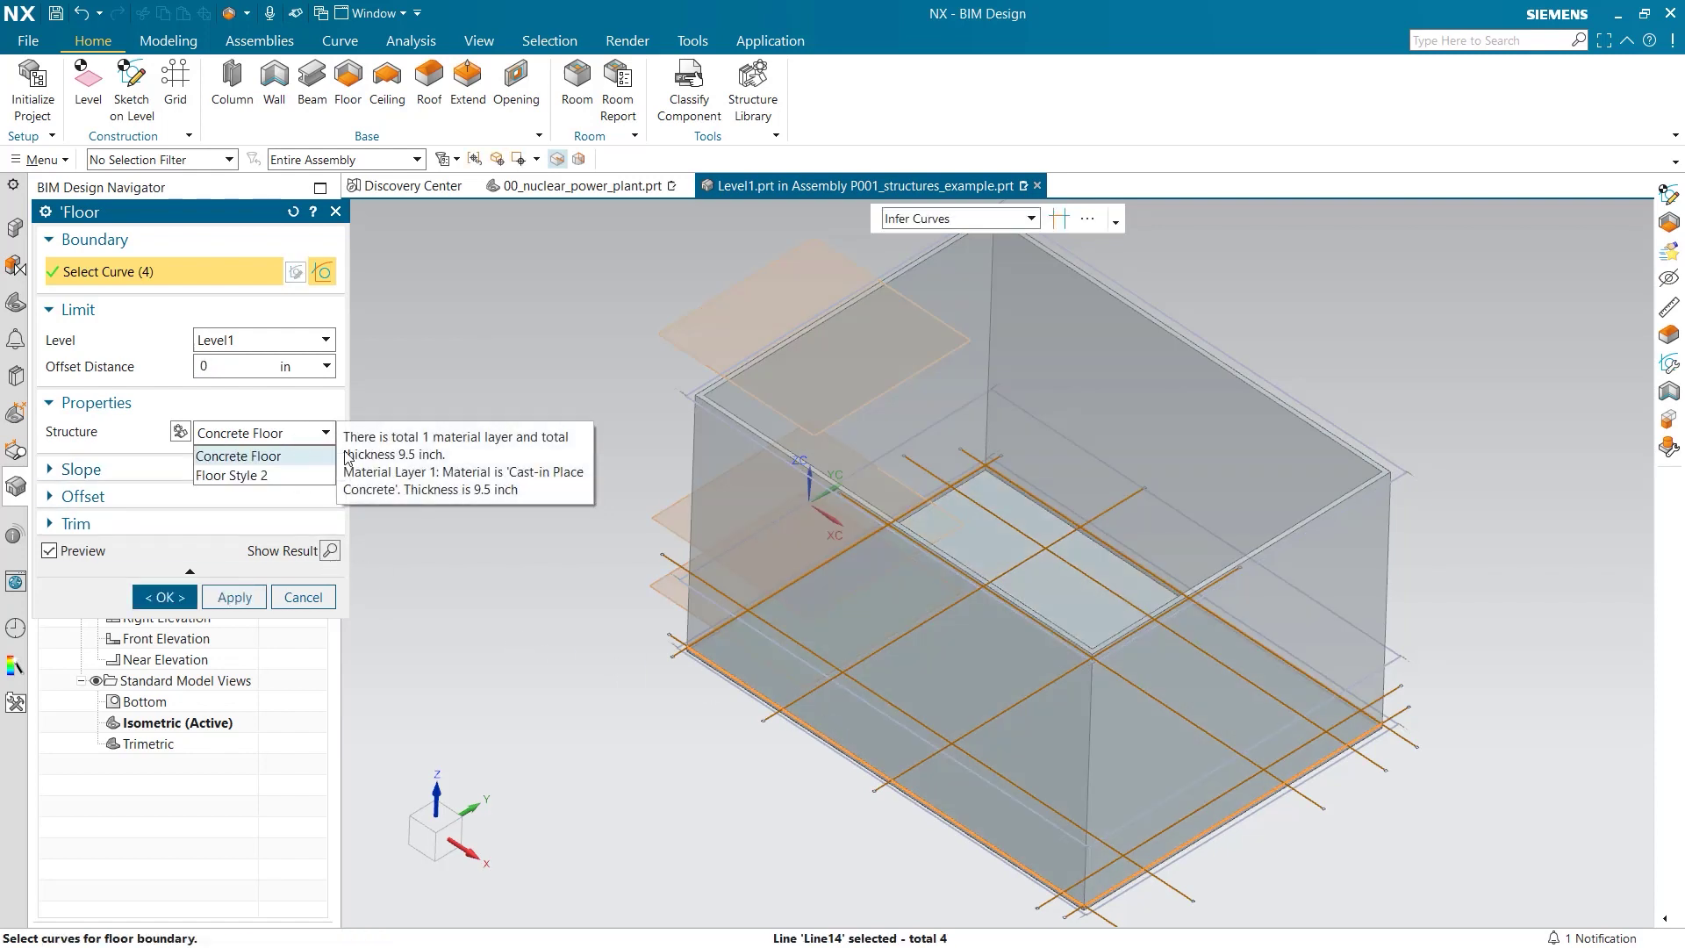
pyautogui.click(287, 456)
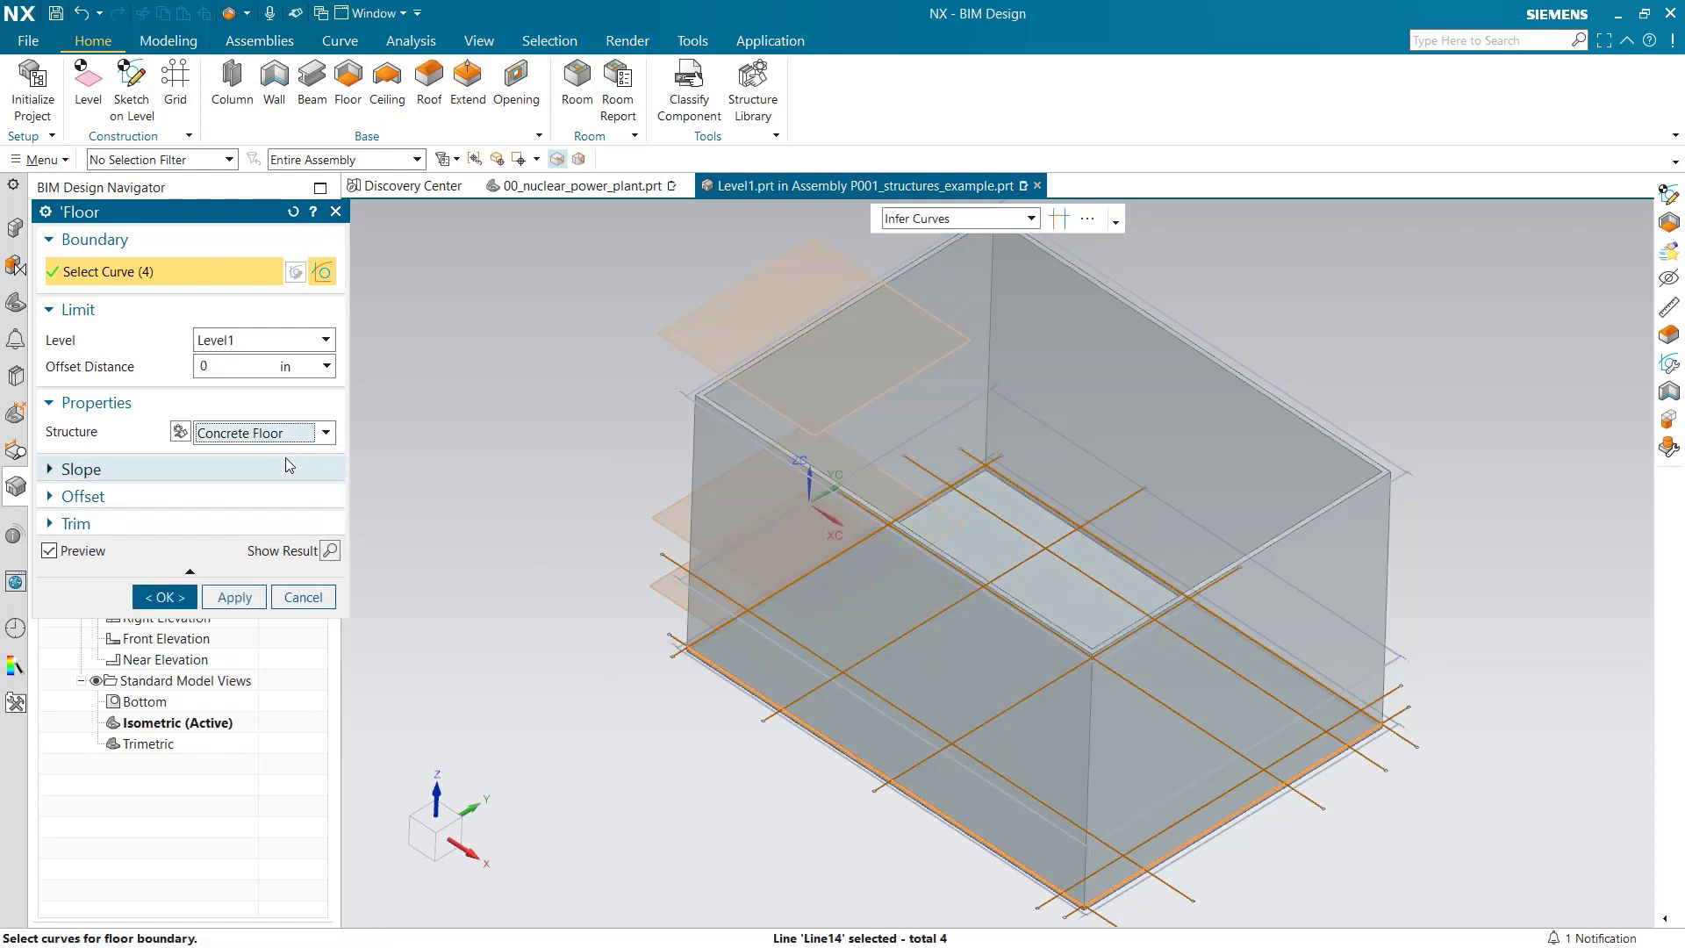
pyautogui.click(167, 595)
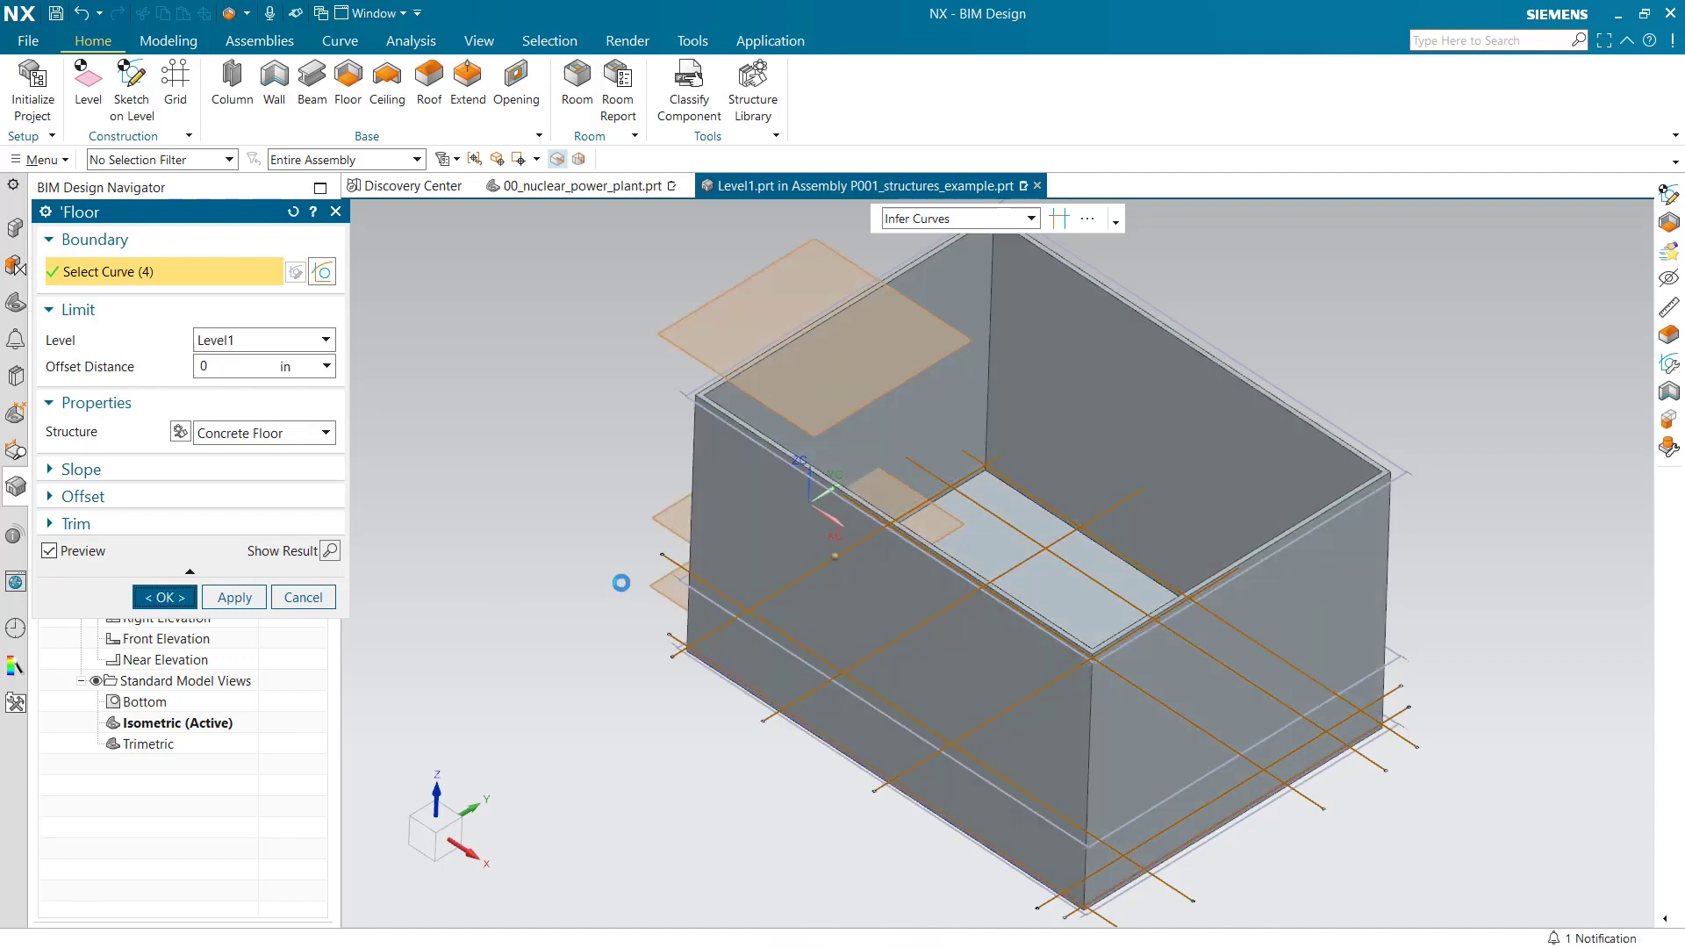
# - Make the Level2 floor plan the work part and create a Concrete Floor there from the building's rectangular boundary curves
pyautogui.rightClick(144, 367)
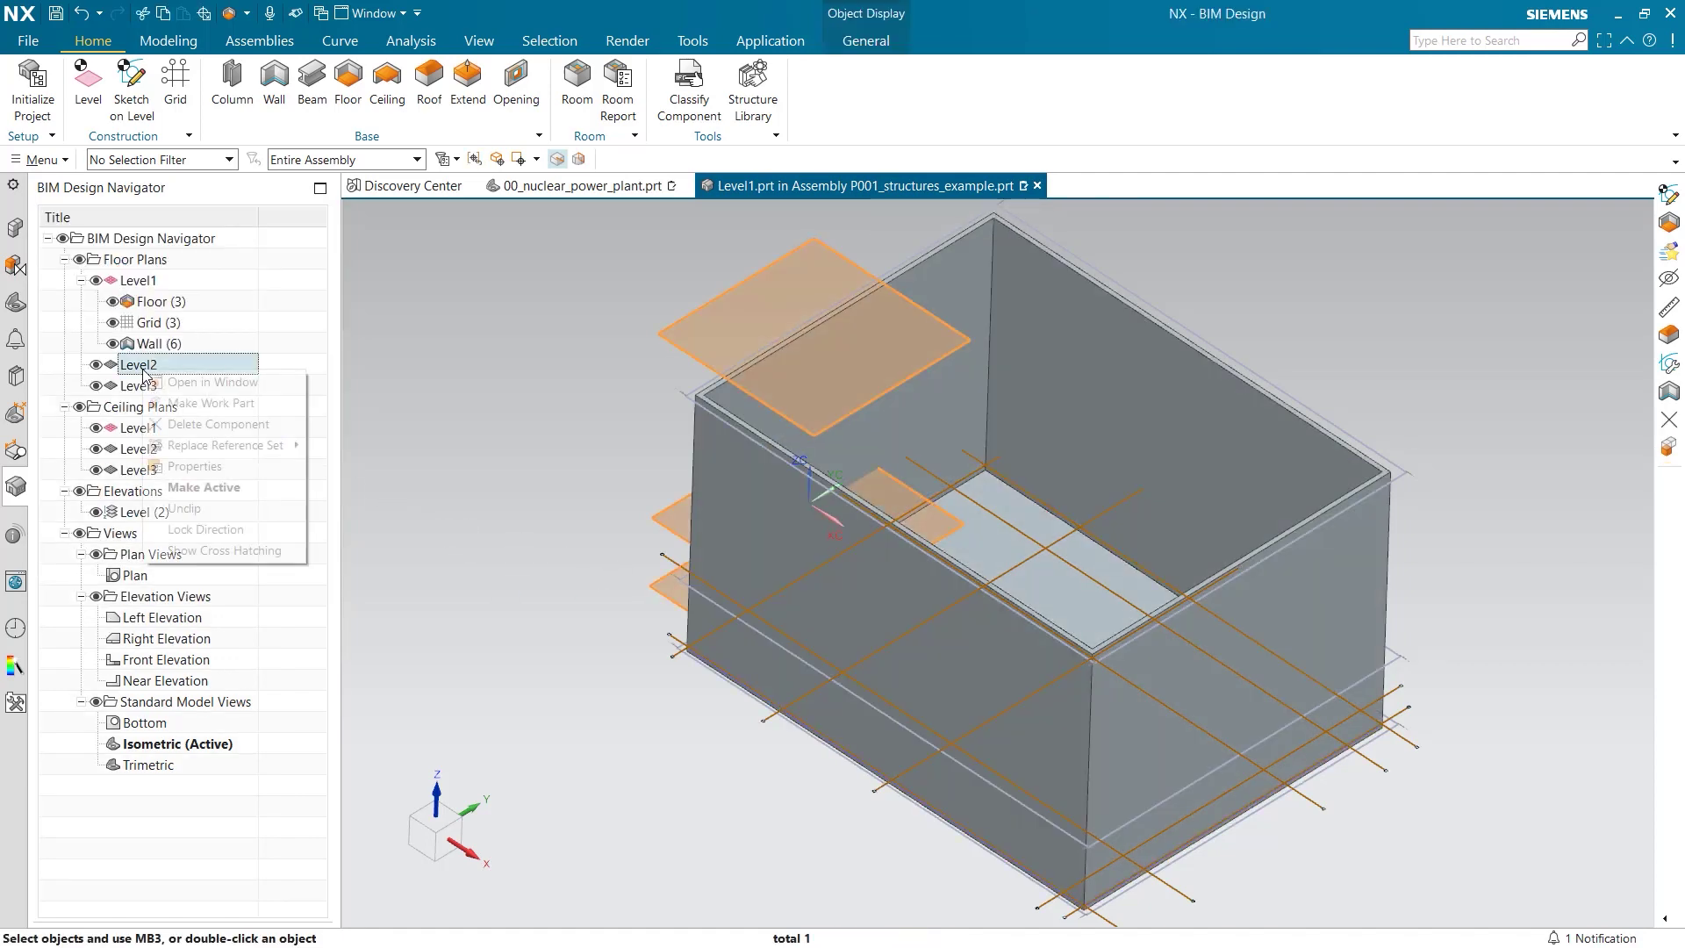
pyautogui.click(210, 403)
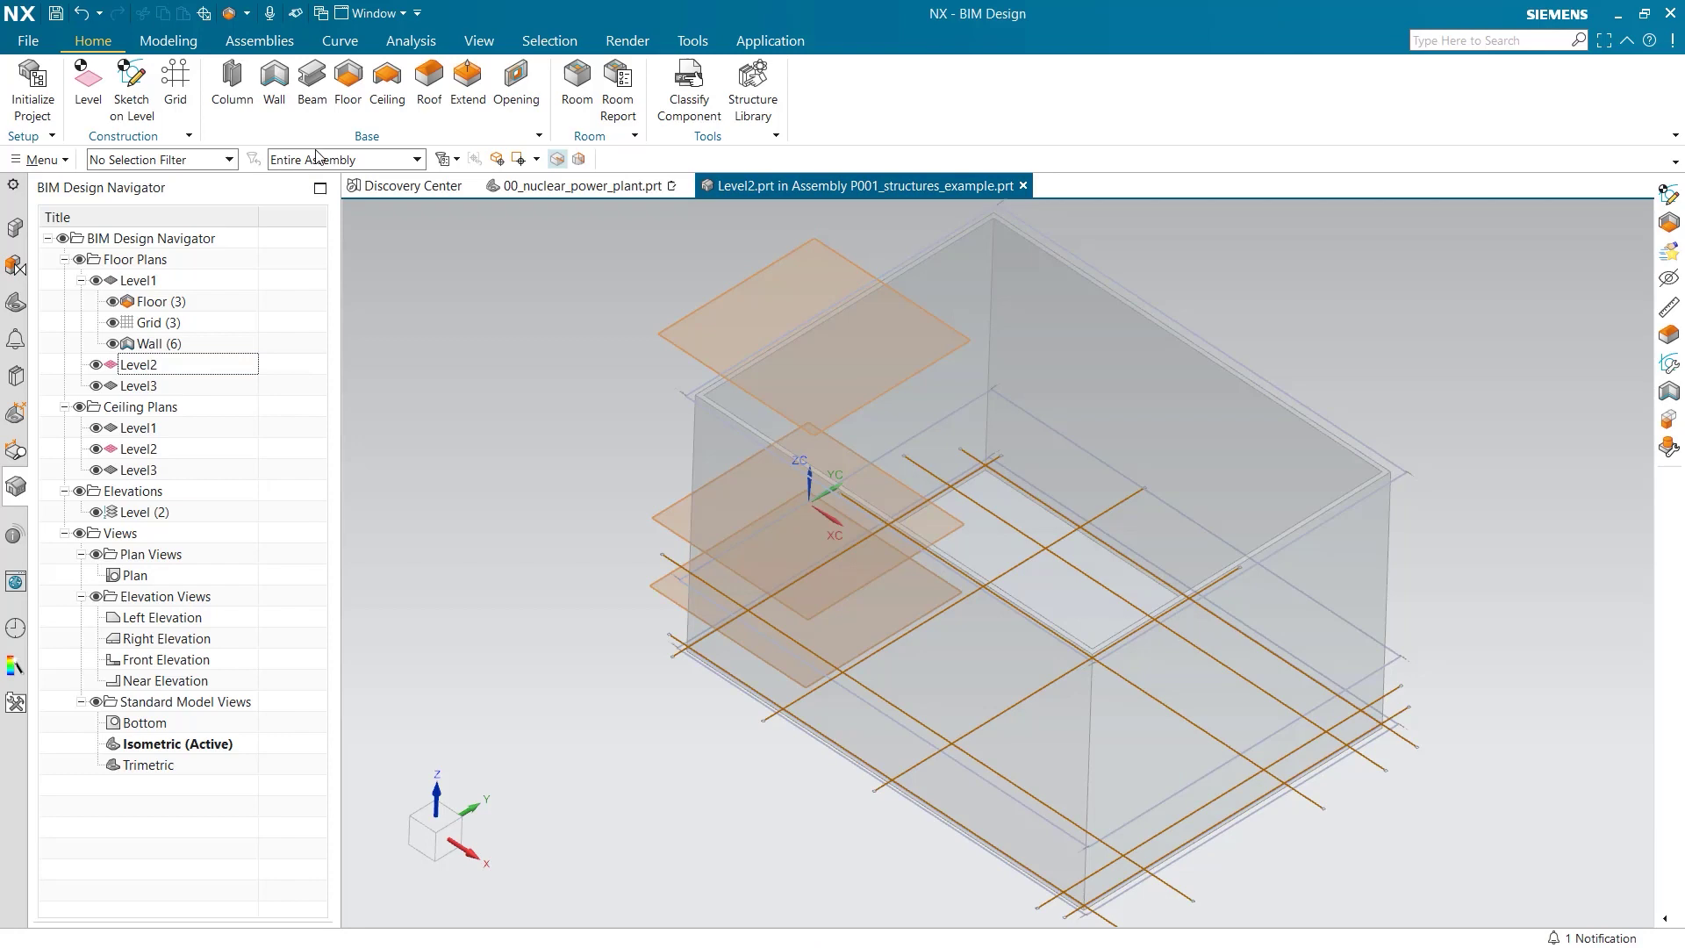
pyautogui.click(349, 88)
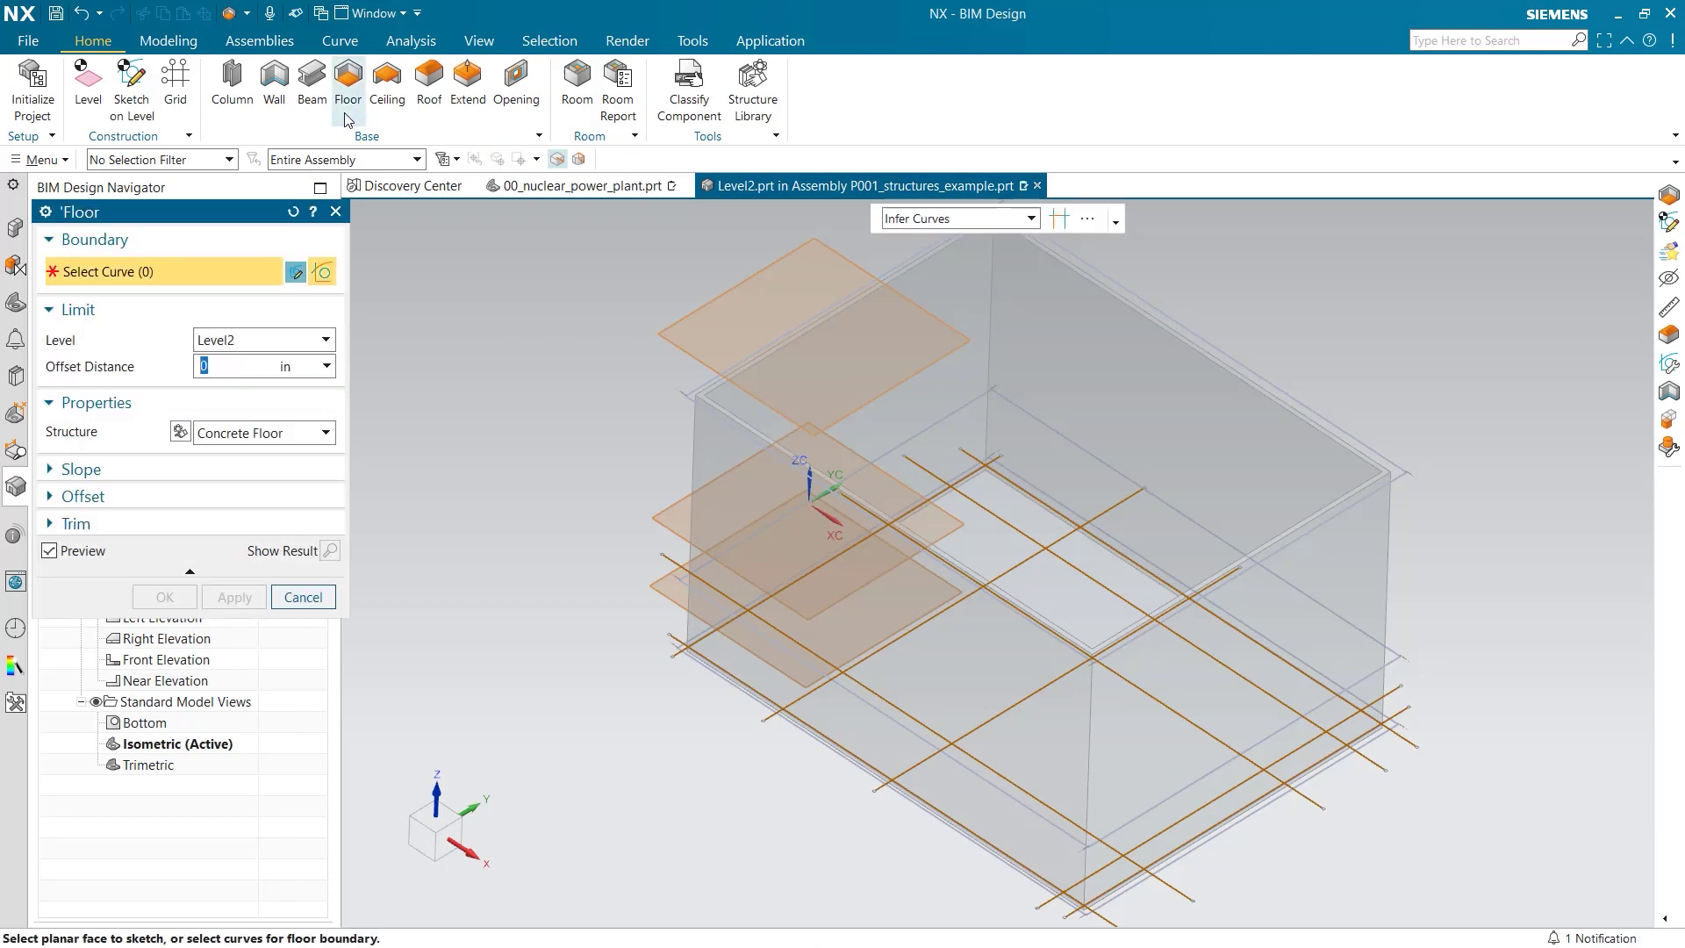
pyautogui.click(809, 734)
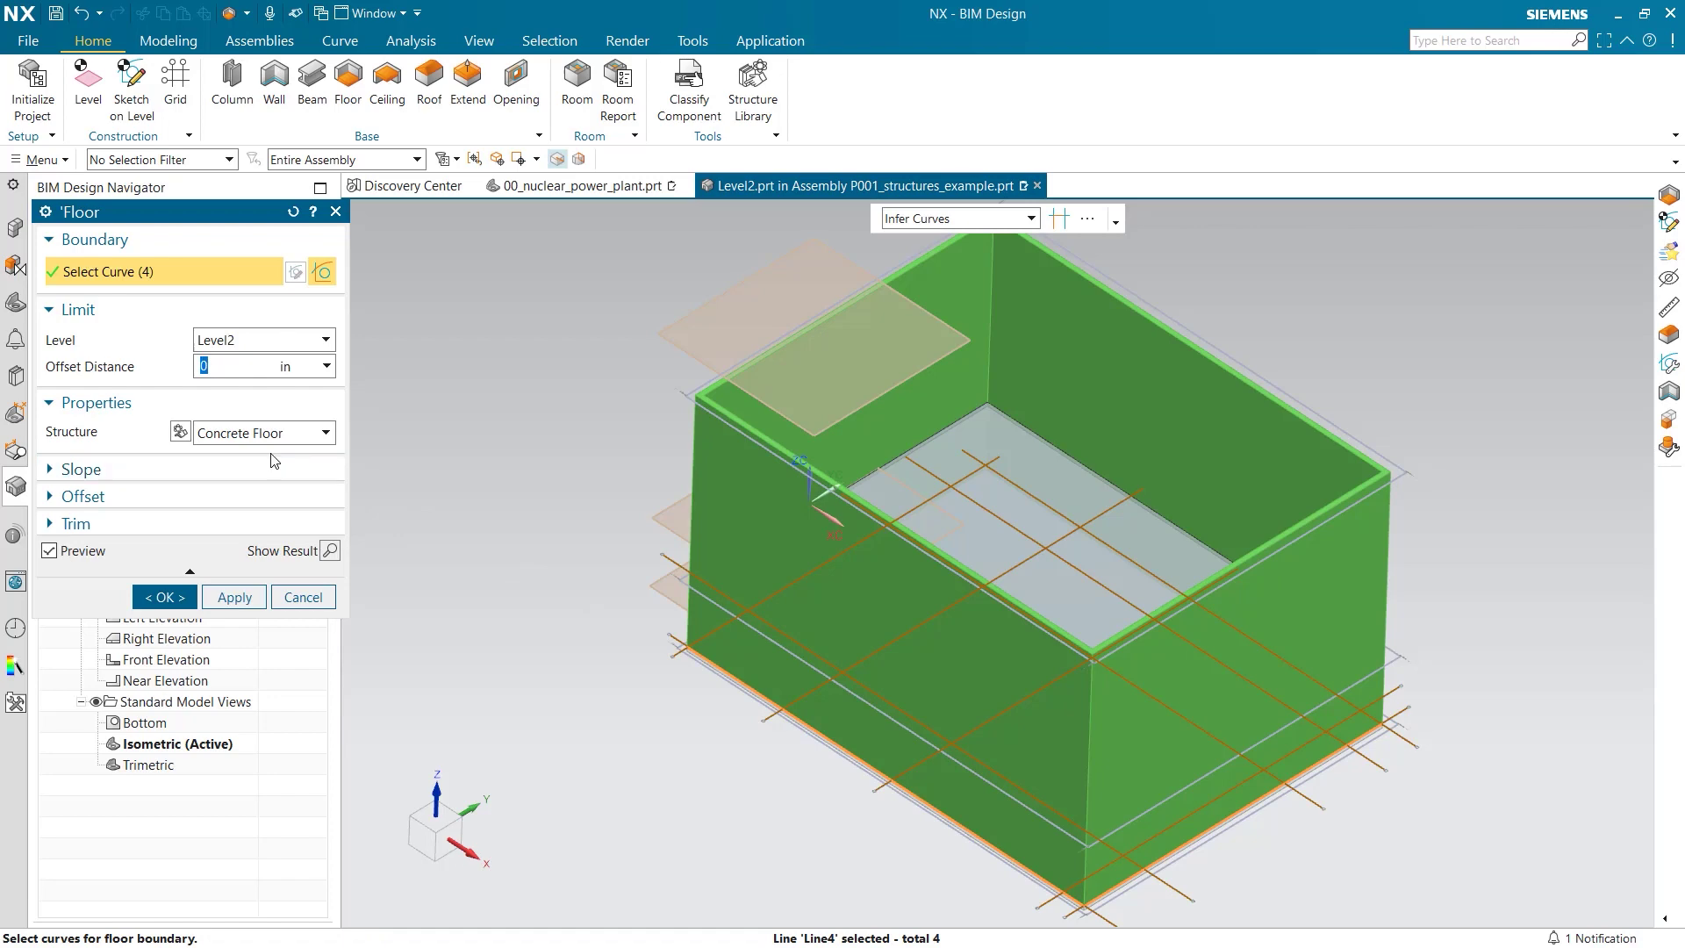
pyautogui.click(167, 598)
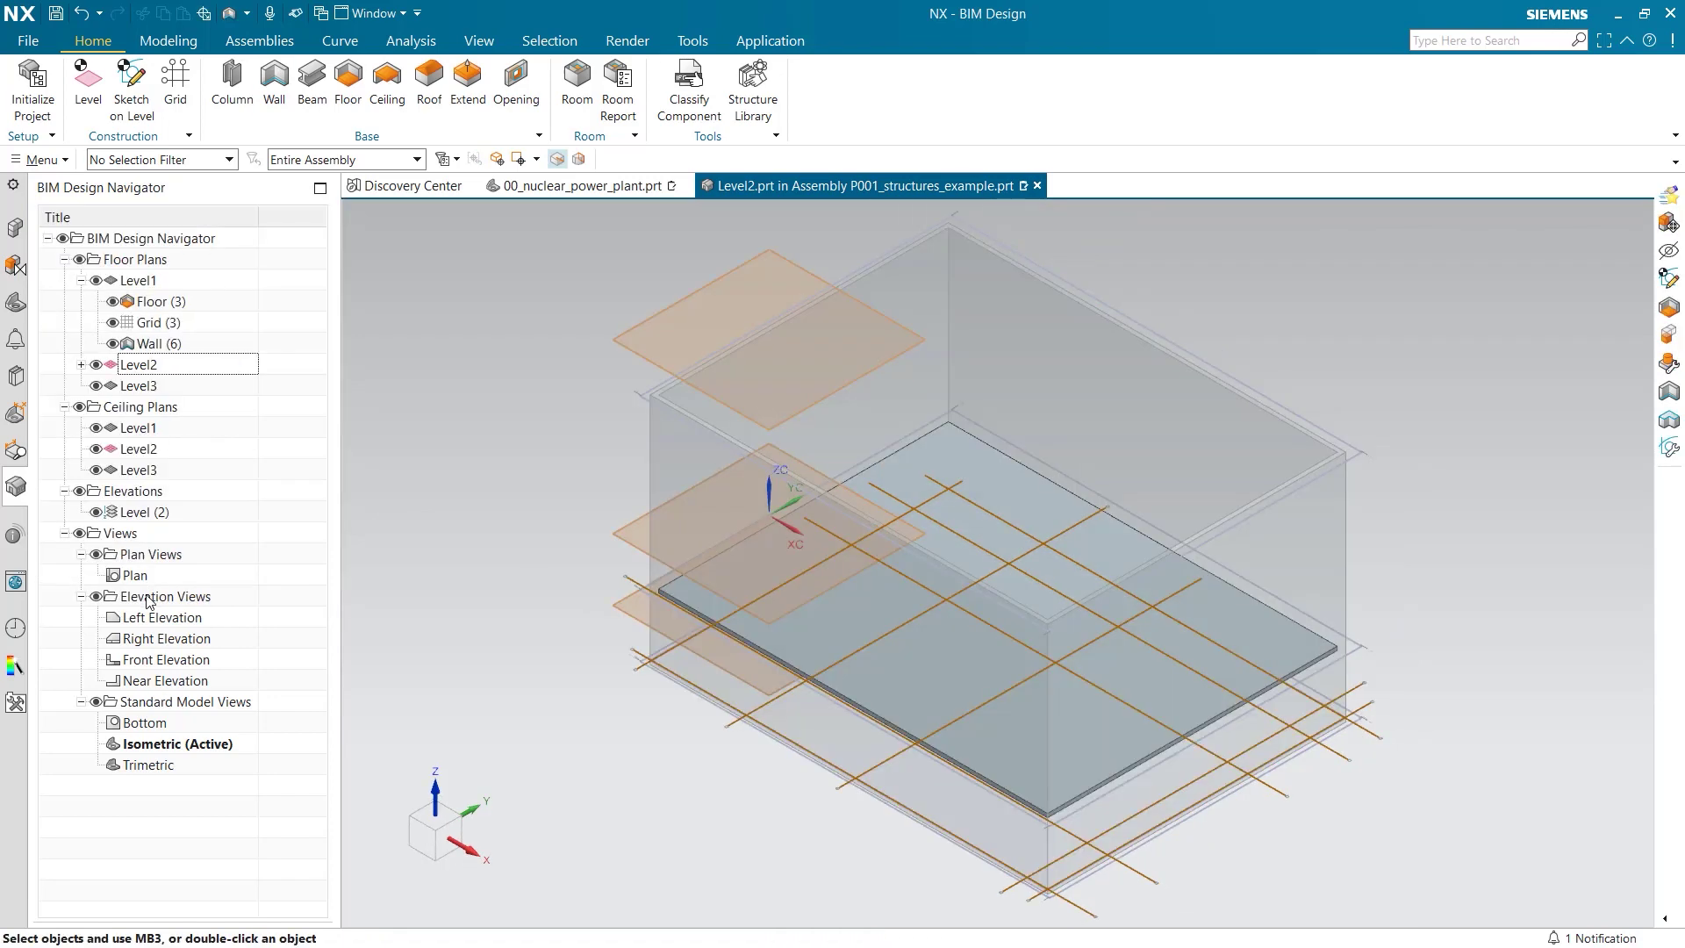
# - Start a wall from Level2 to Level3 along the nine sketch curves that outline the partitions inside the exterior walls
pyautogui.click(276, 83)
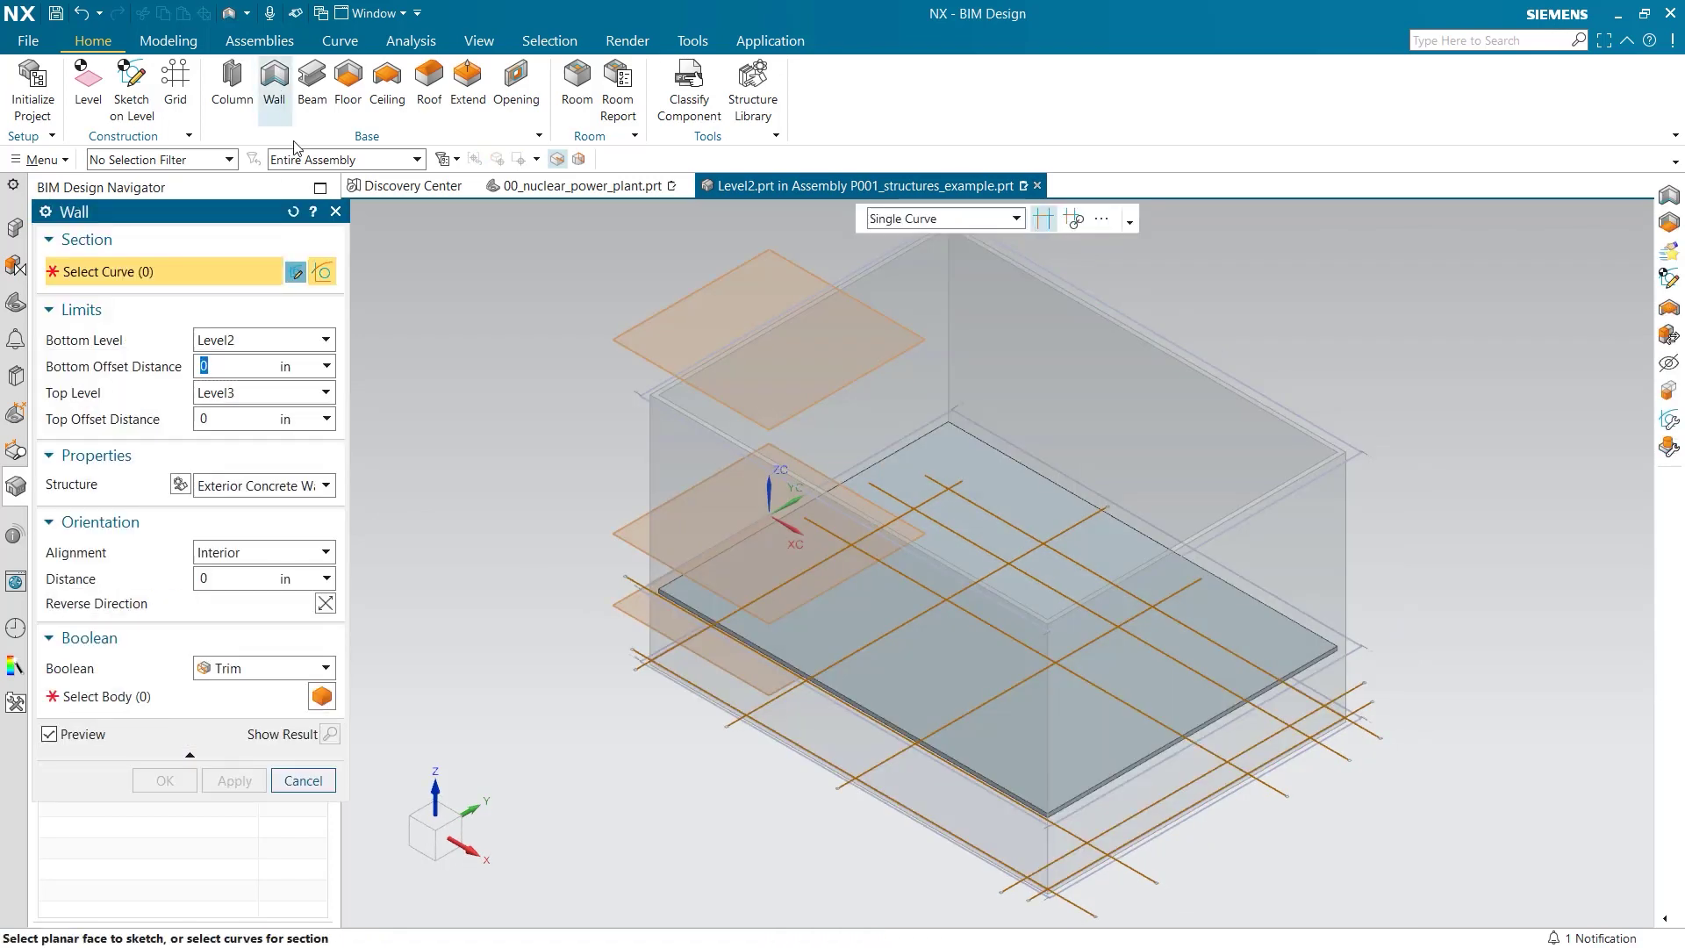
pyautogui.moveTo(516, 444); pyautogui.dragTo(537, 546, button='middle')
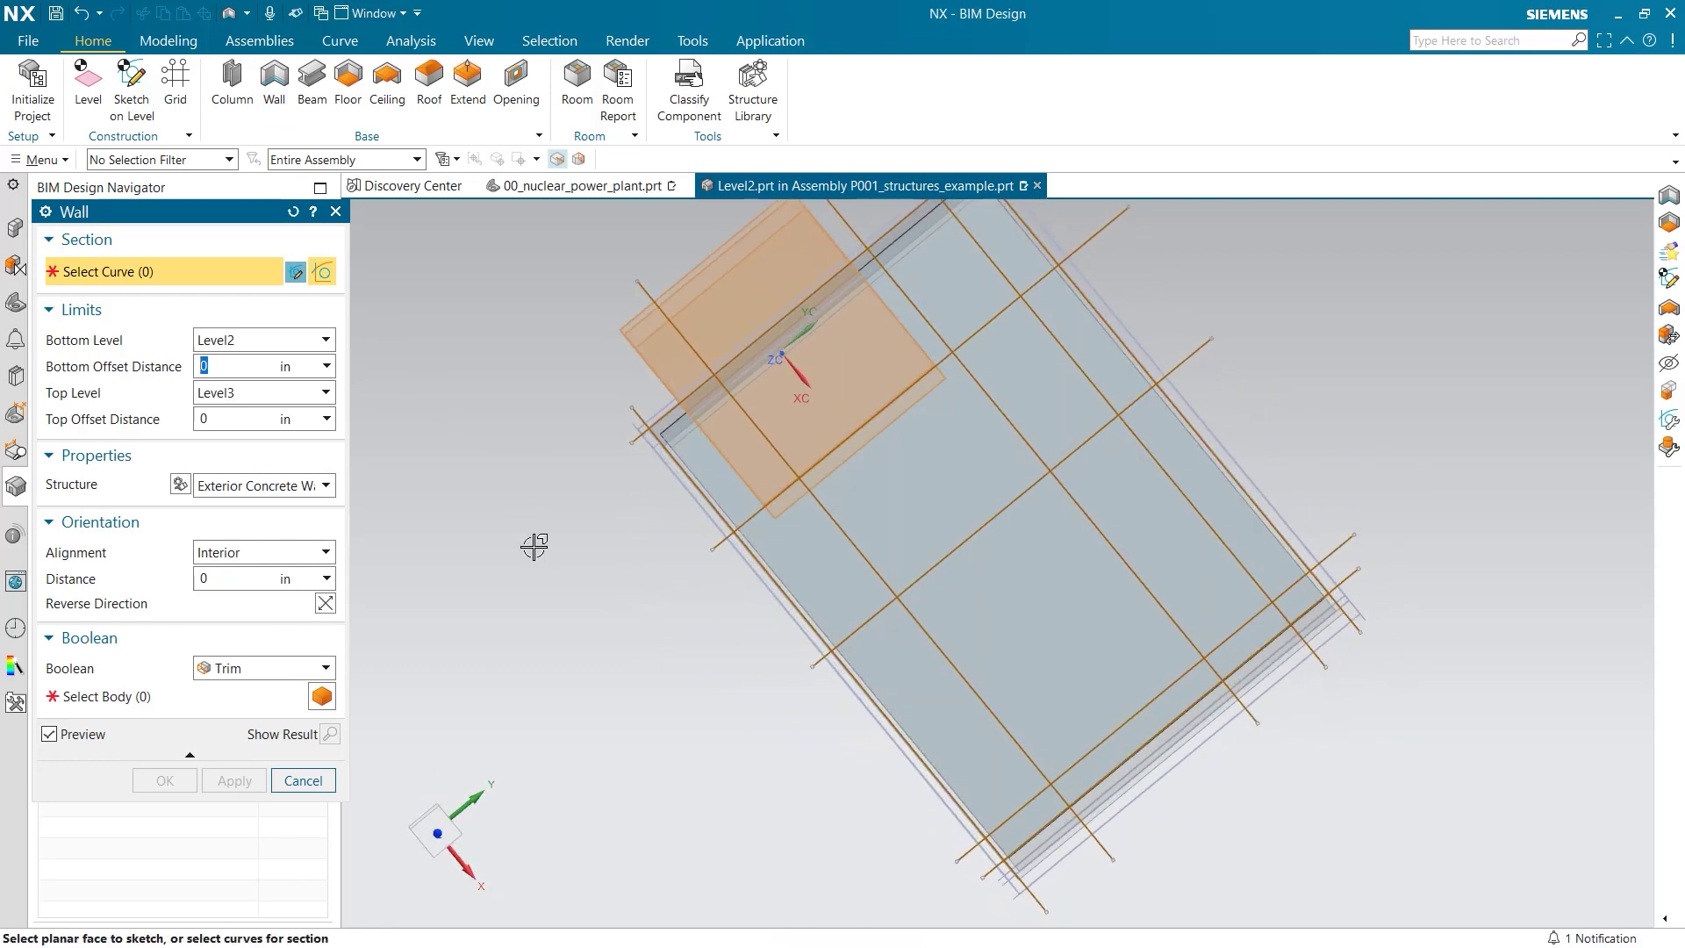
pyautogui.click(1215, 672)
pyautogui.click(1064, 794)
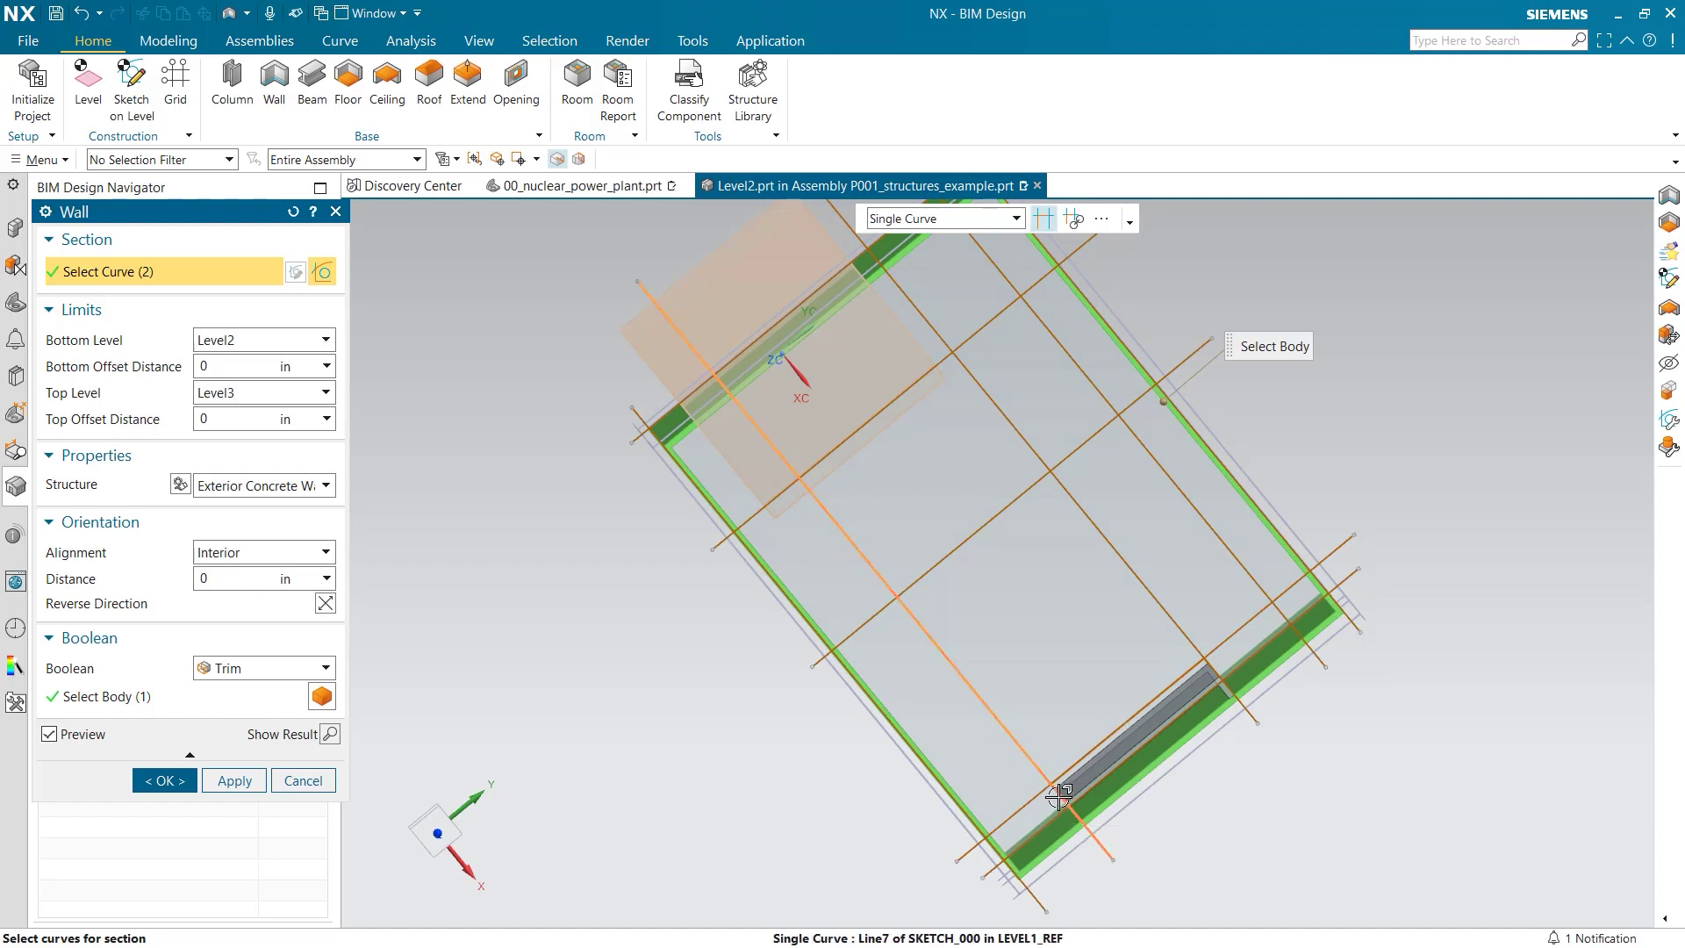
pyautogui.click(1059, 795)
pyautogui.moveTo(779, 737); pyautogui.dragTo(737, 488, button='middle')
pyautogui.click(817, 531)
pyautogui.click(835, 475)
pyautogui.click(937, 407)
pyautogui.click(1015, 414)
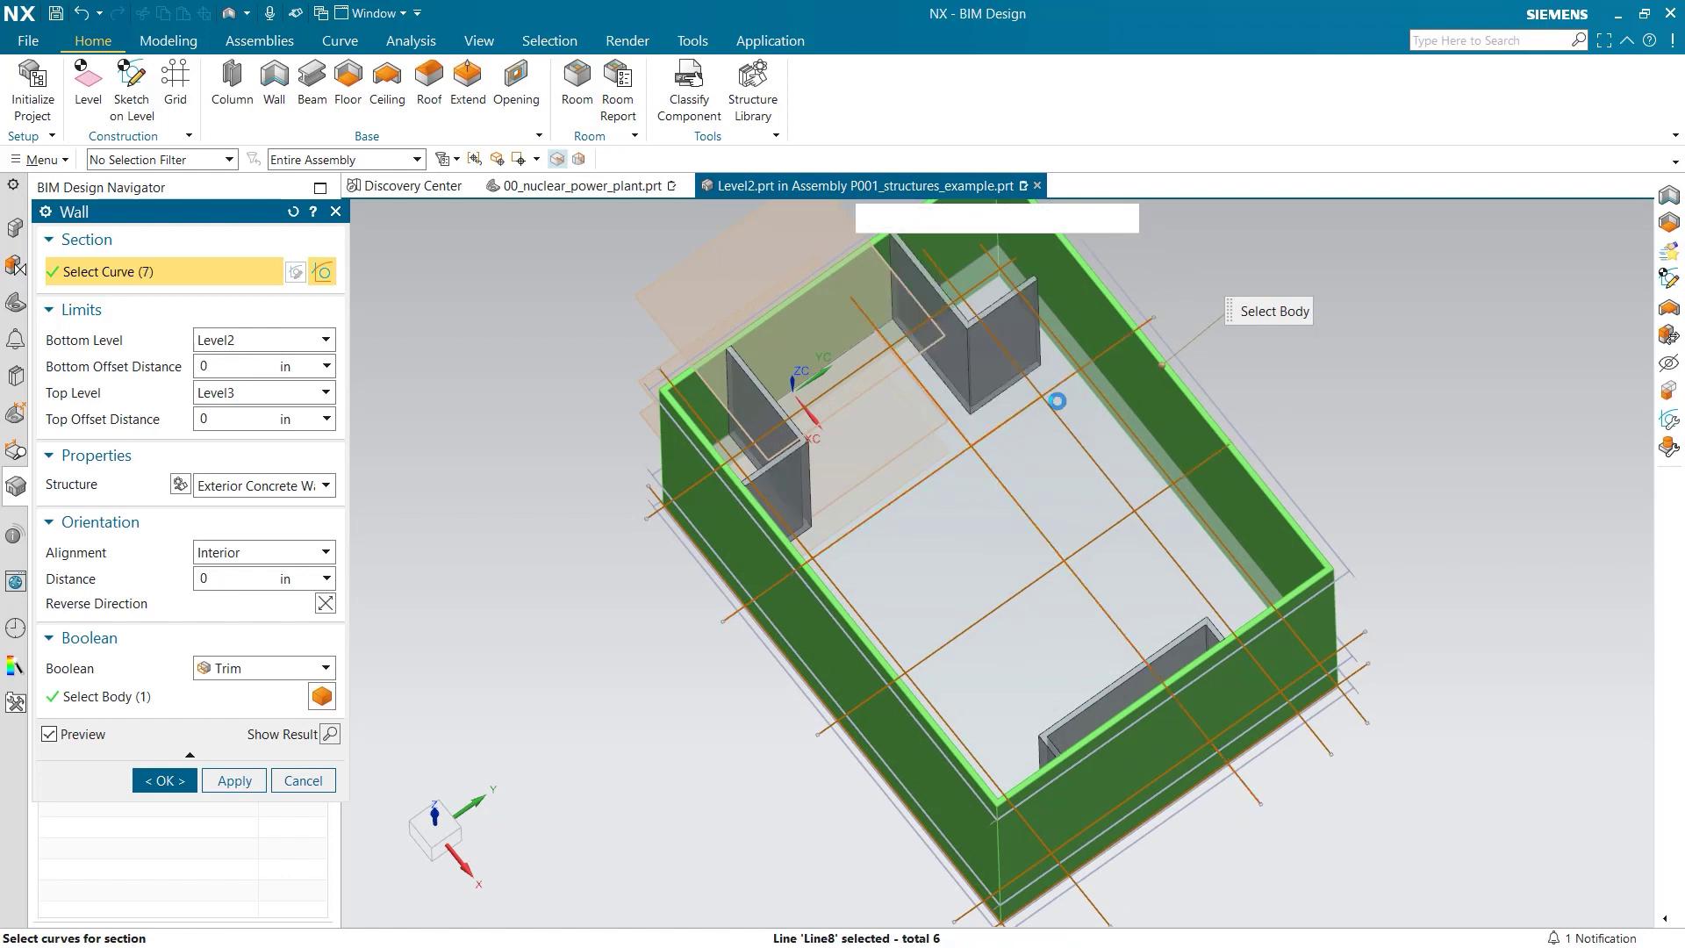
pyautogui.click(1157, 494)
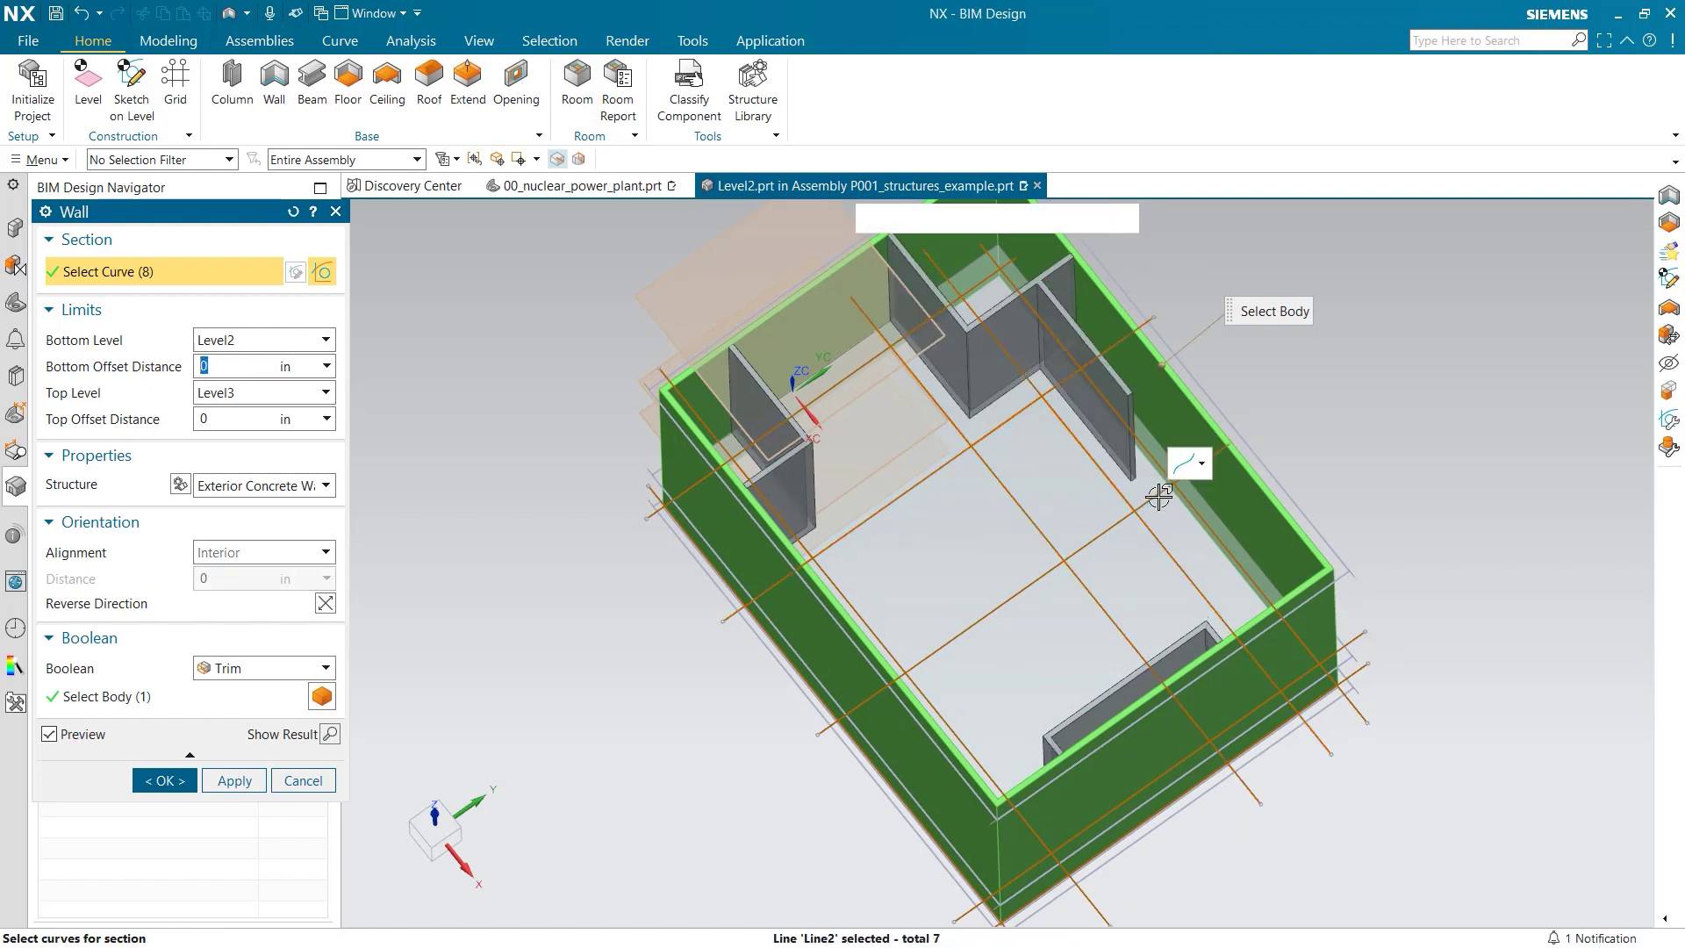
pyautogui.click(1159, 491)
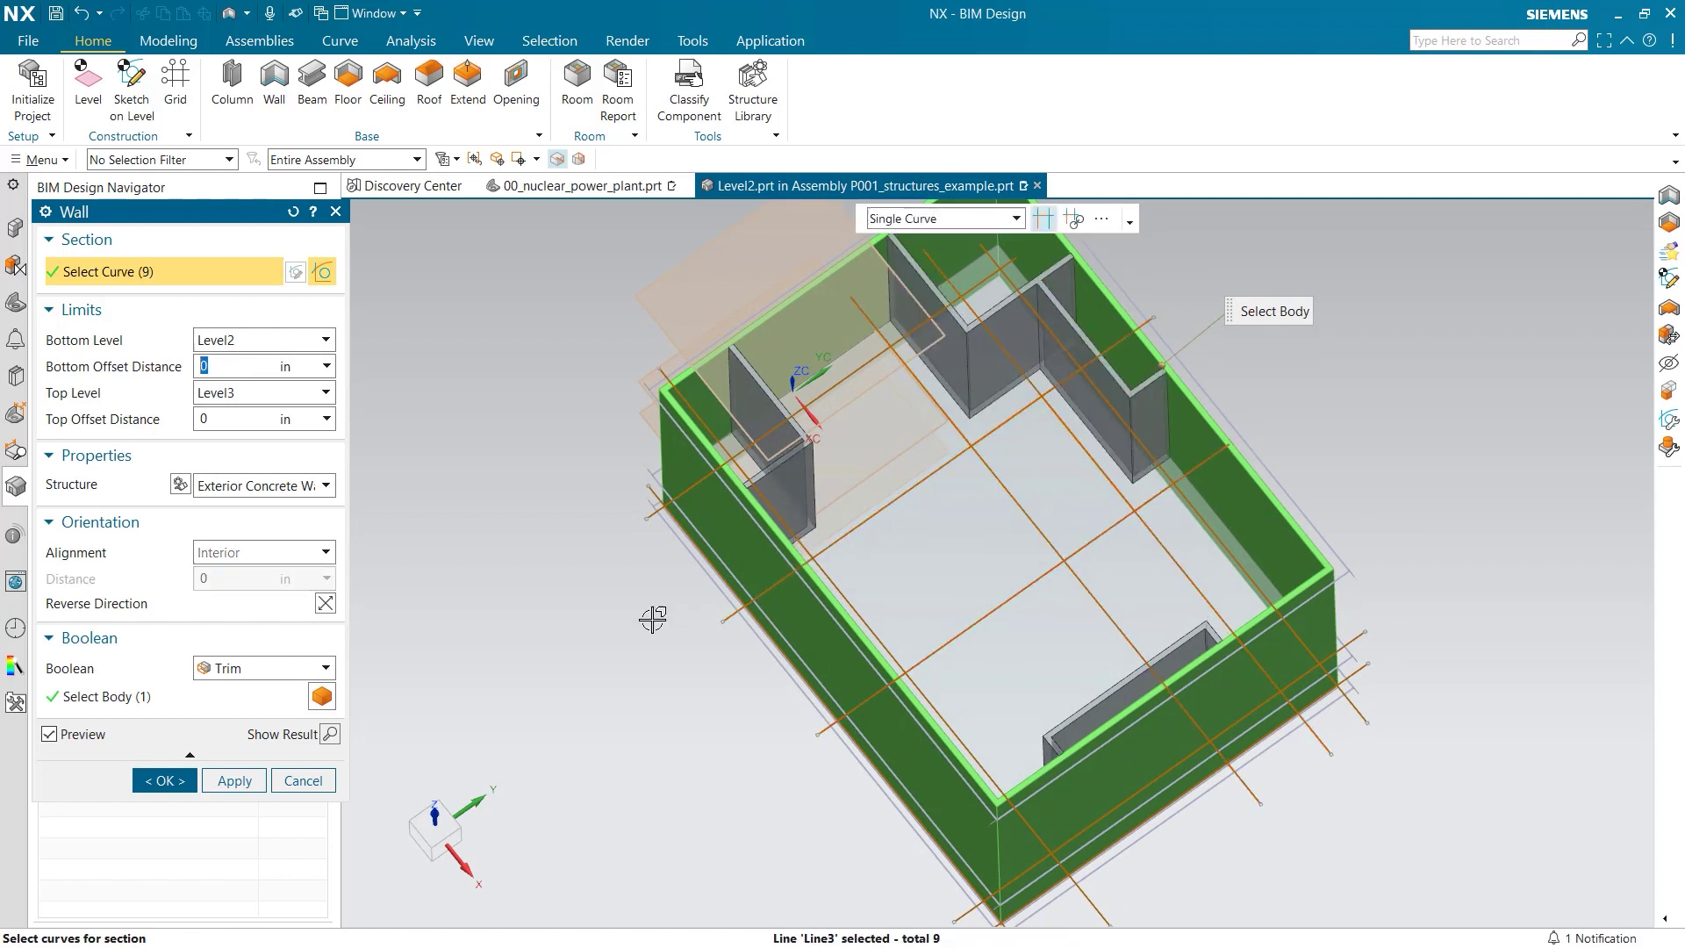
# - Assign the Interior Concrete Wall structure to the partition walls and create them
pyautogui.click(318, 489)
pyautogui.click(303, 525)
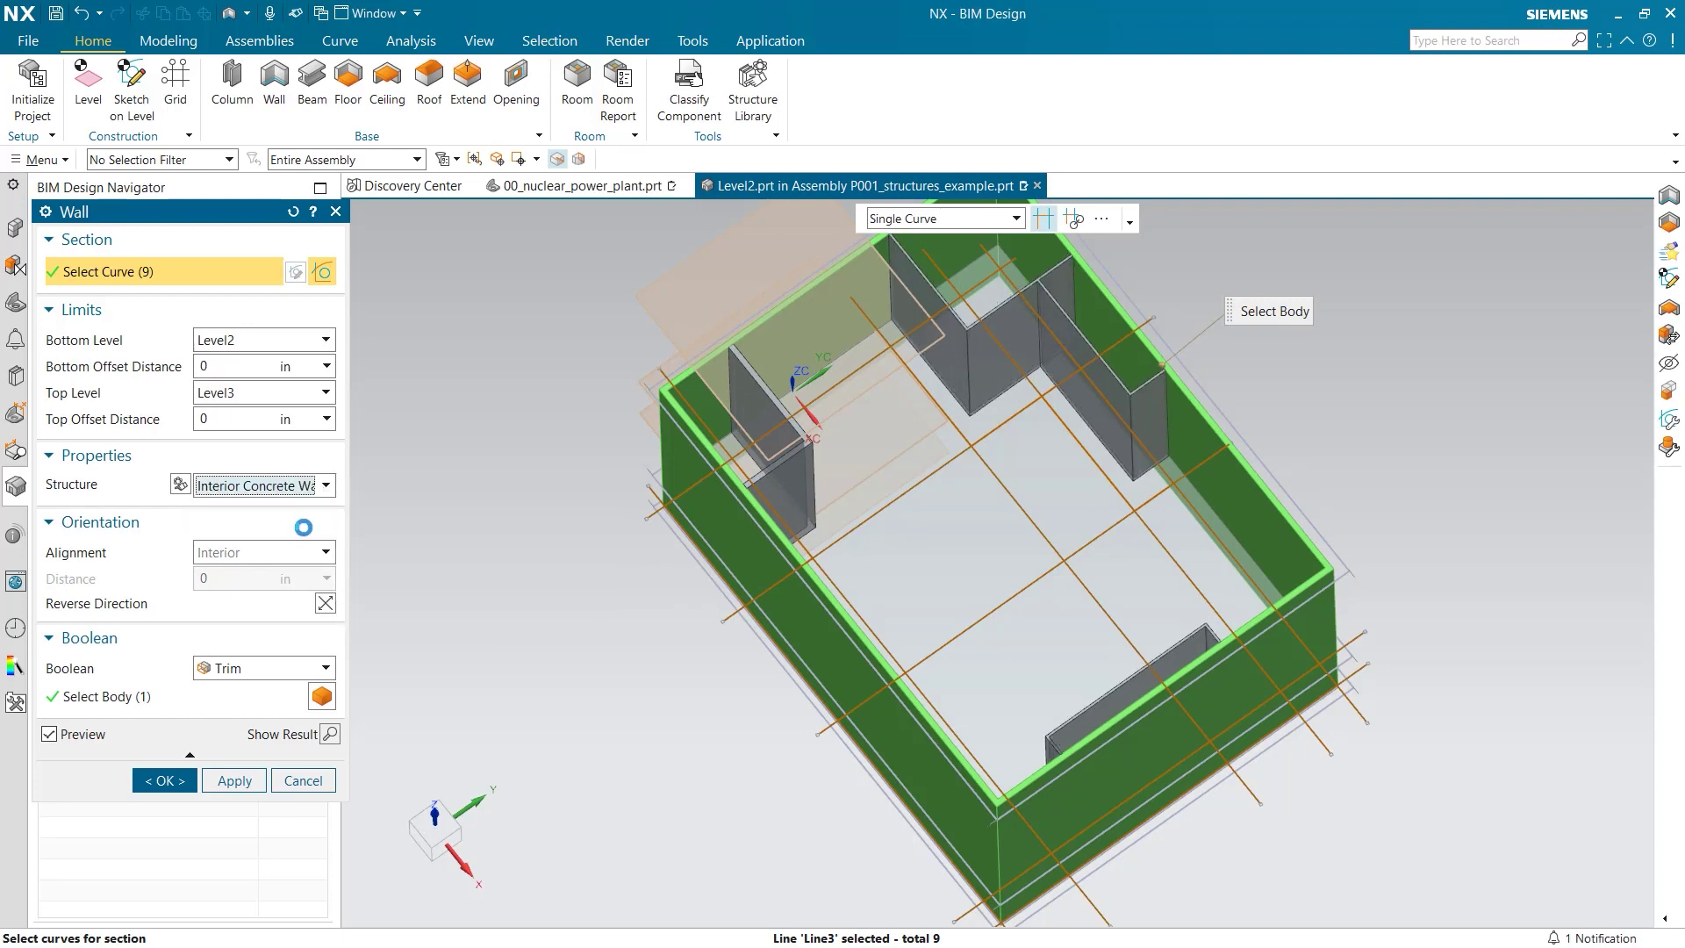
pyautogui.moveTo(599, 633); pyautogui.dragTo(600, 612, button='middle')
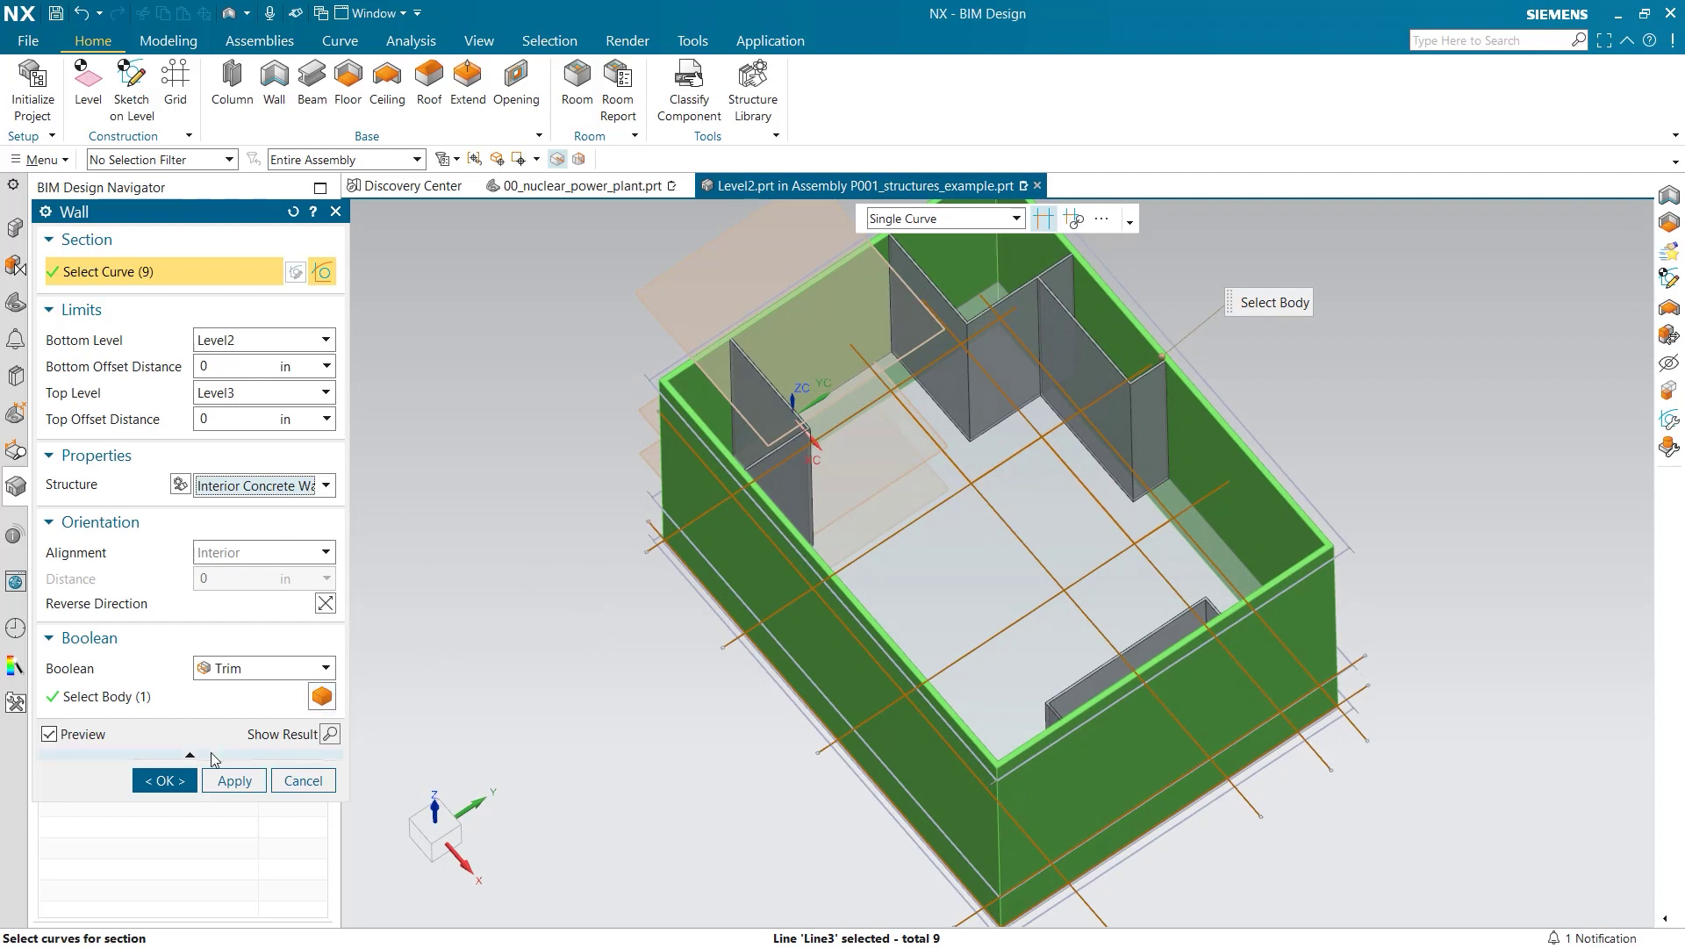
pyautogui.click(166, 780)
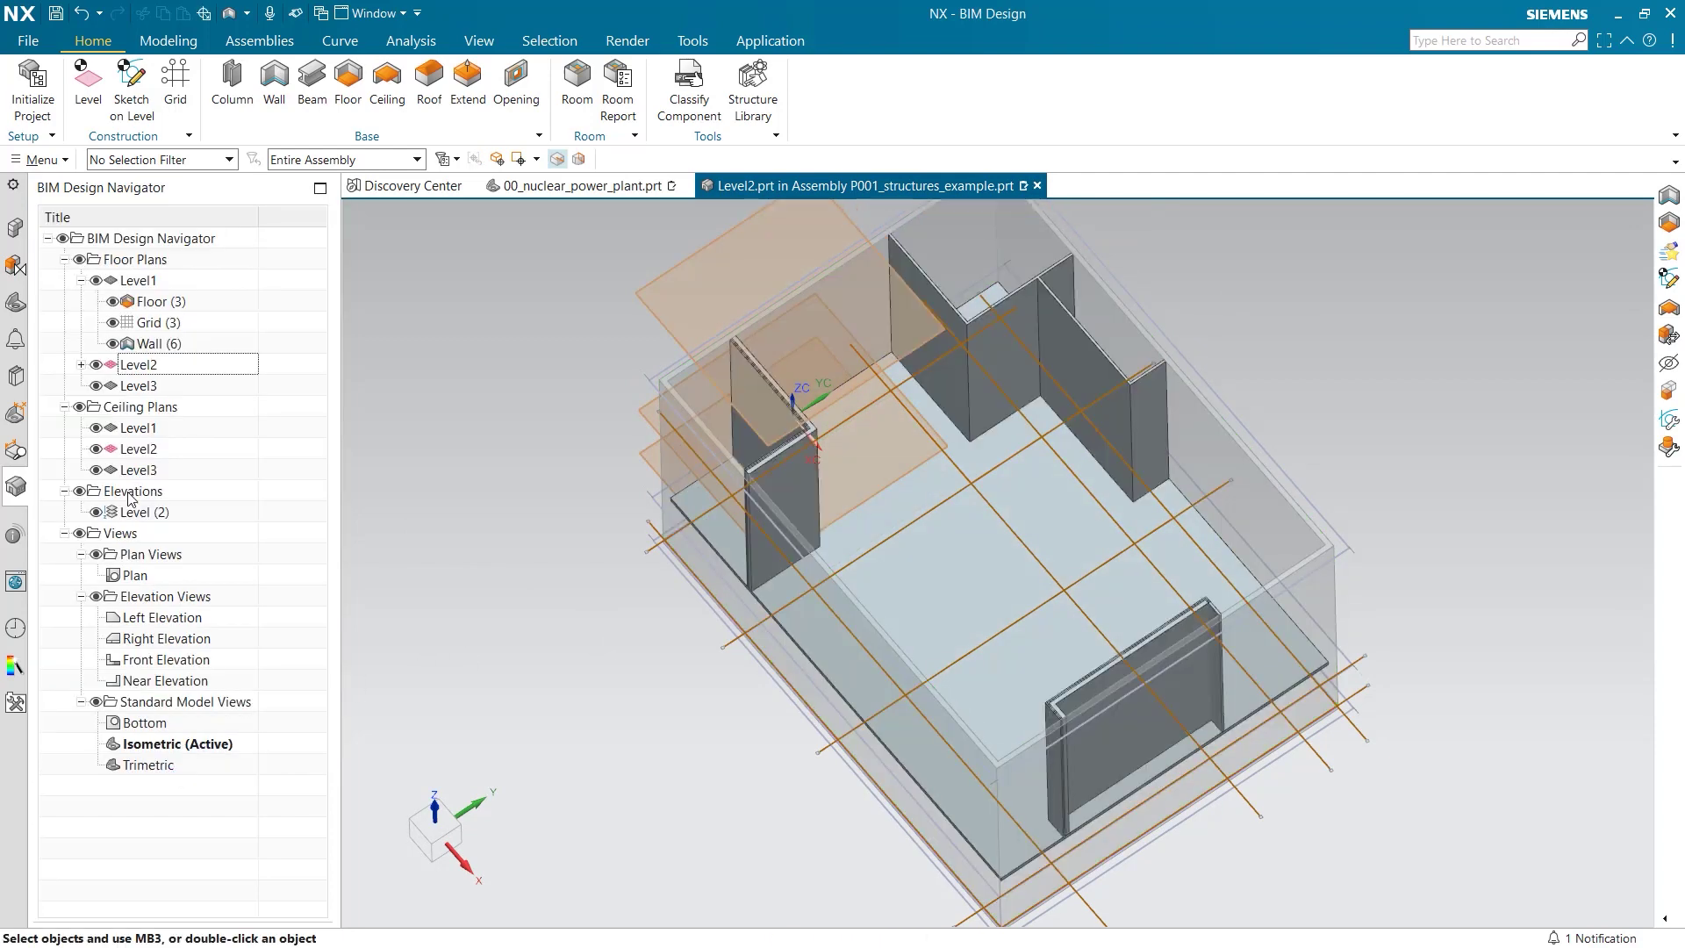
# - Make P001_structures_example the work part and return to the BIM Design Navigator
pyautogui.click(17, 230)
pyautogui.doubleClick(115, 255)
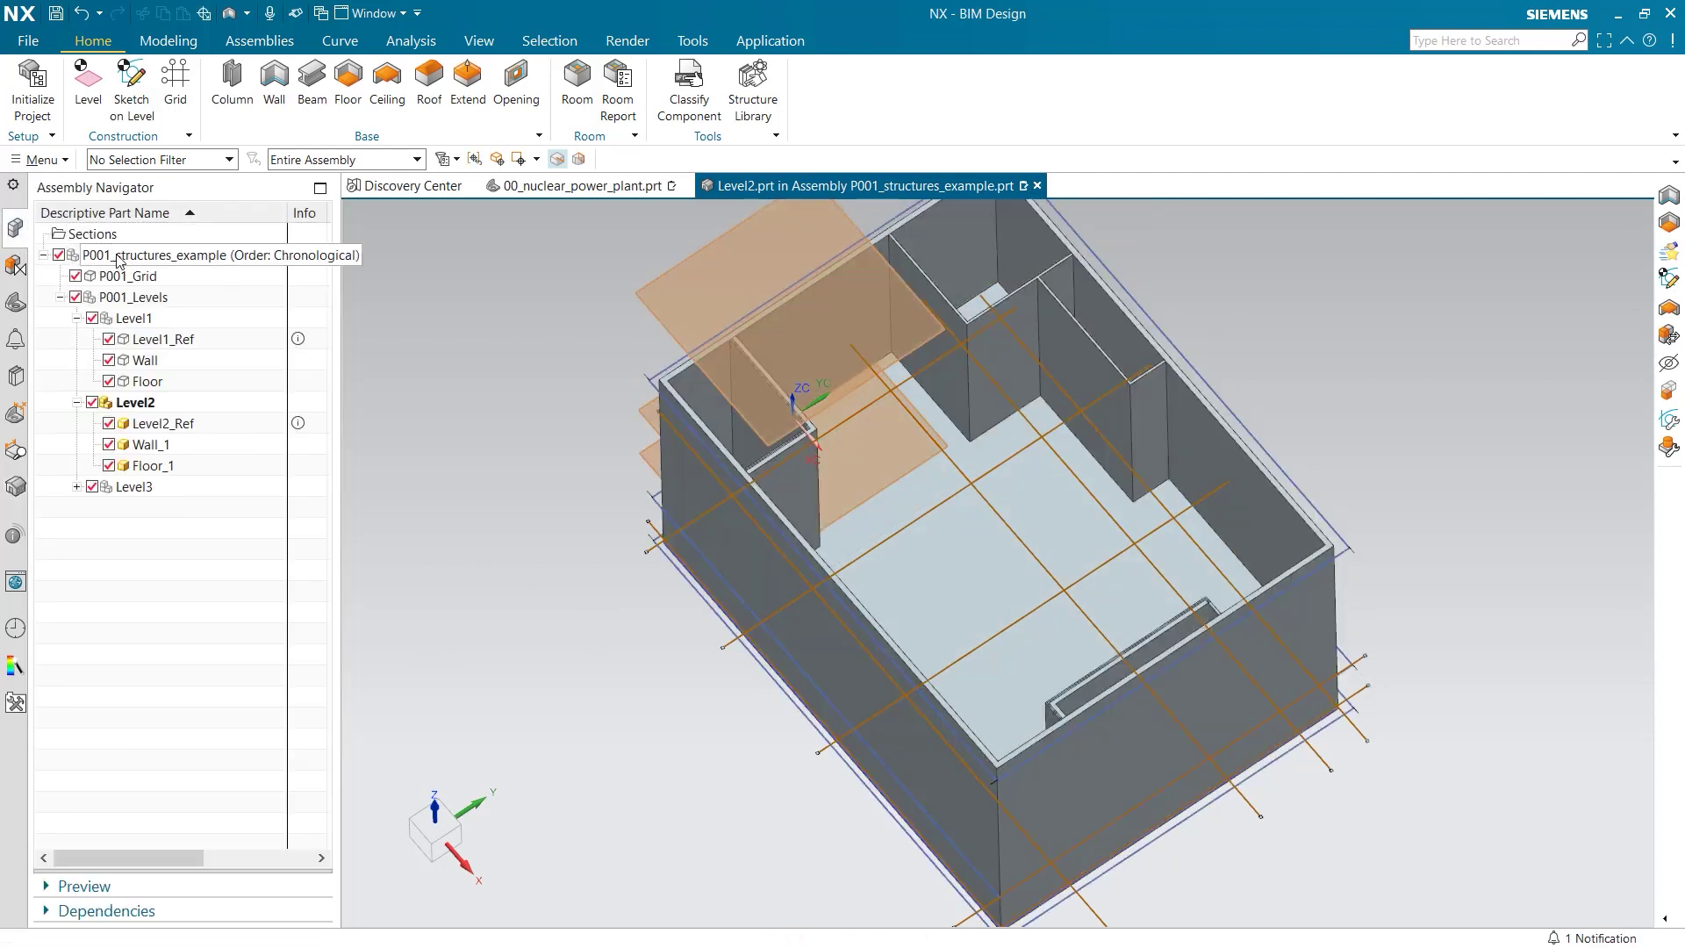
pyautogui.click(17, 485)
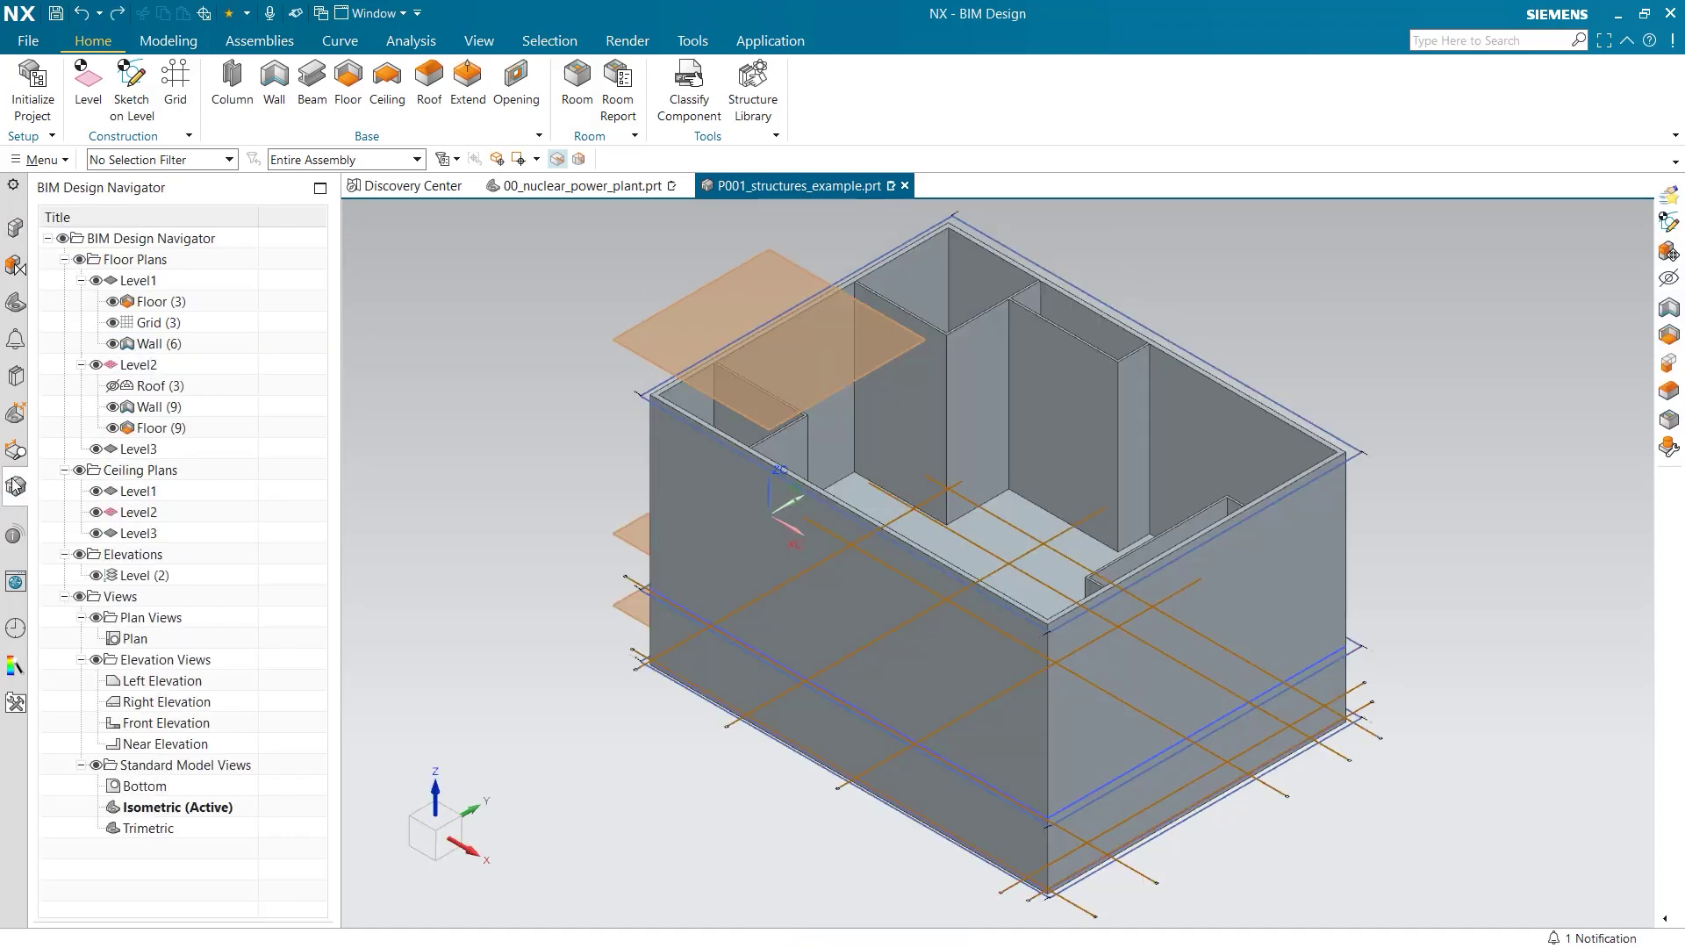
# - Reserve a room on the floor face of the largest corner enclosure with Room ID Control Room and the Medium Crimson color
pyautogui.click(580, 79)
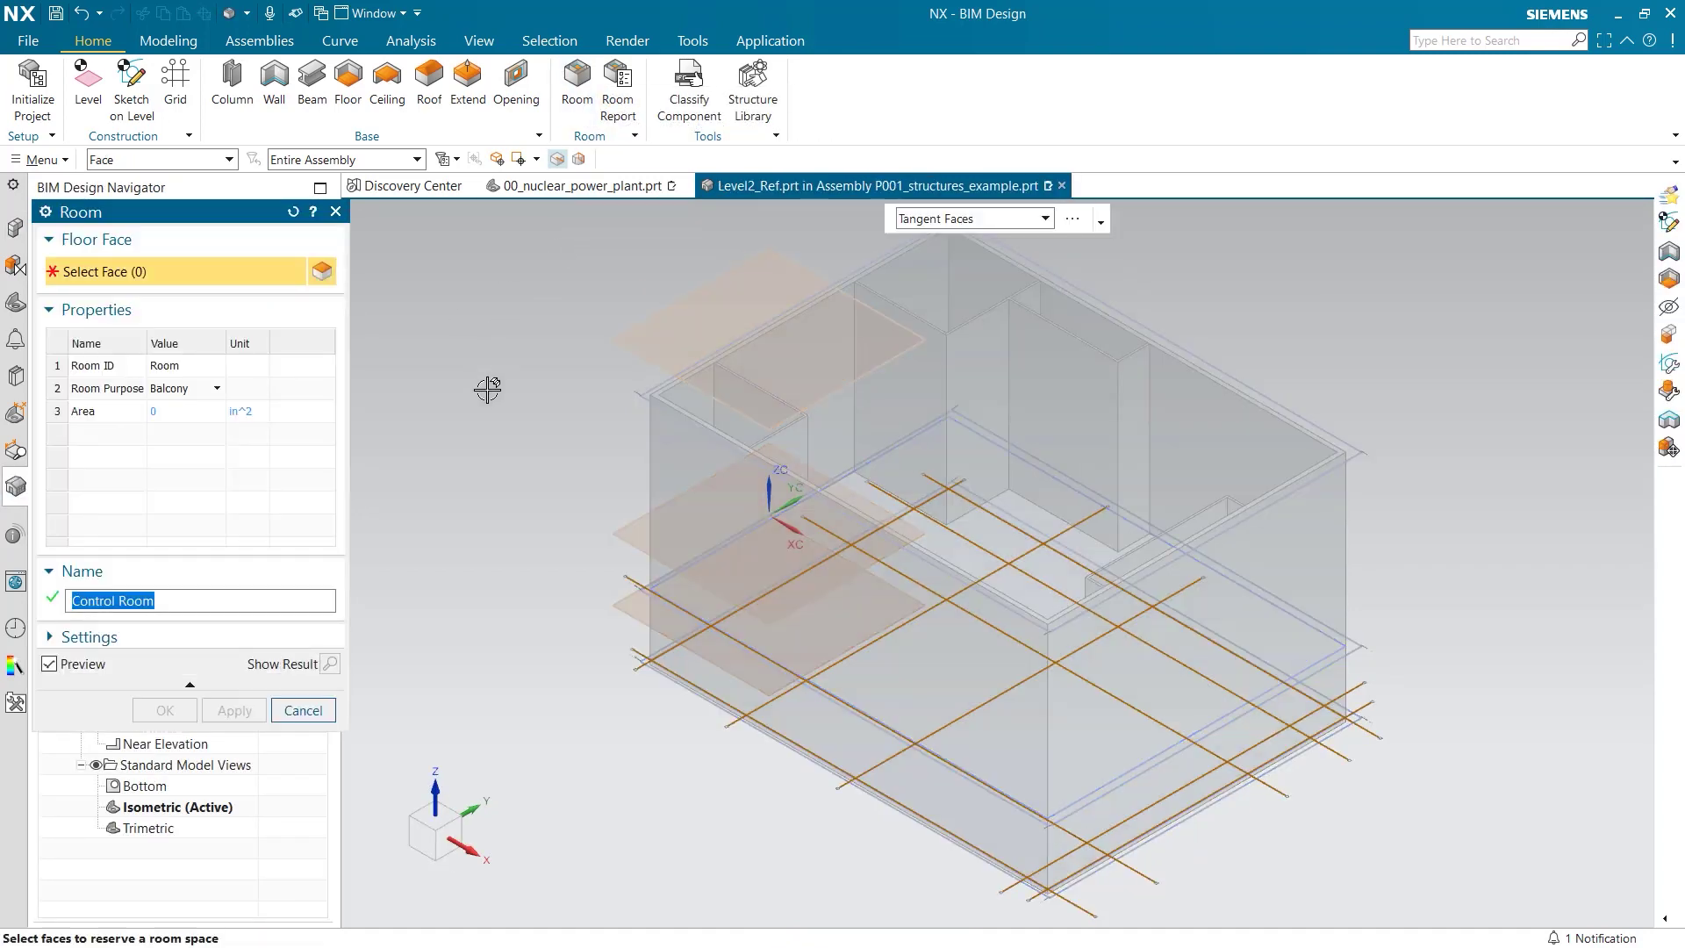
pyautogui.moveTo(482, 387); pyautogui.dragTo(482, 456, button='middle')
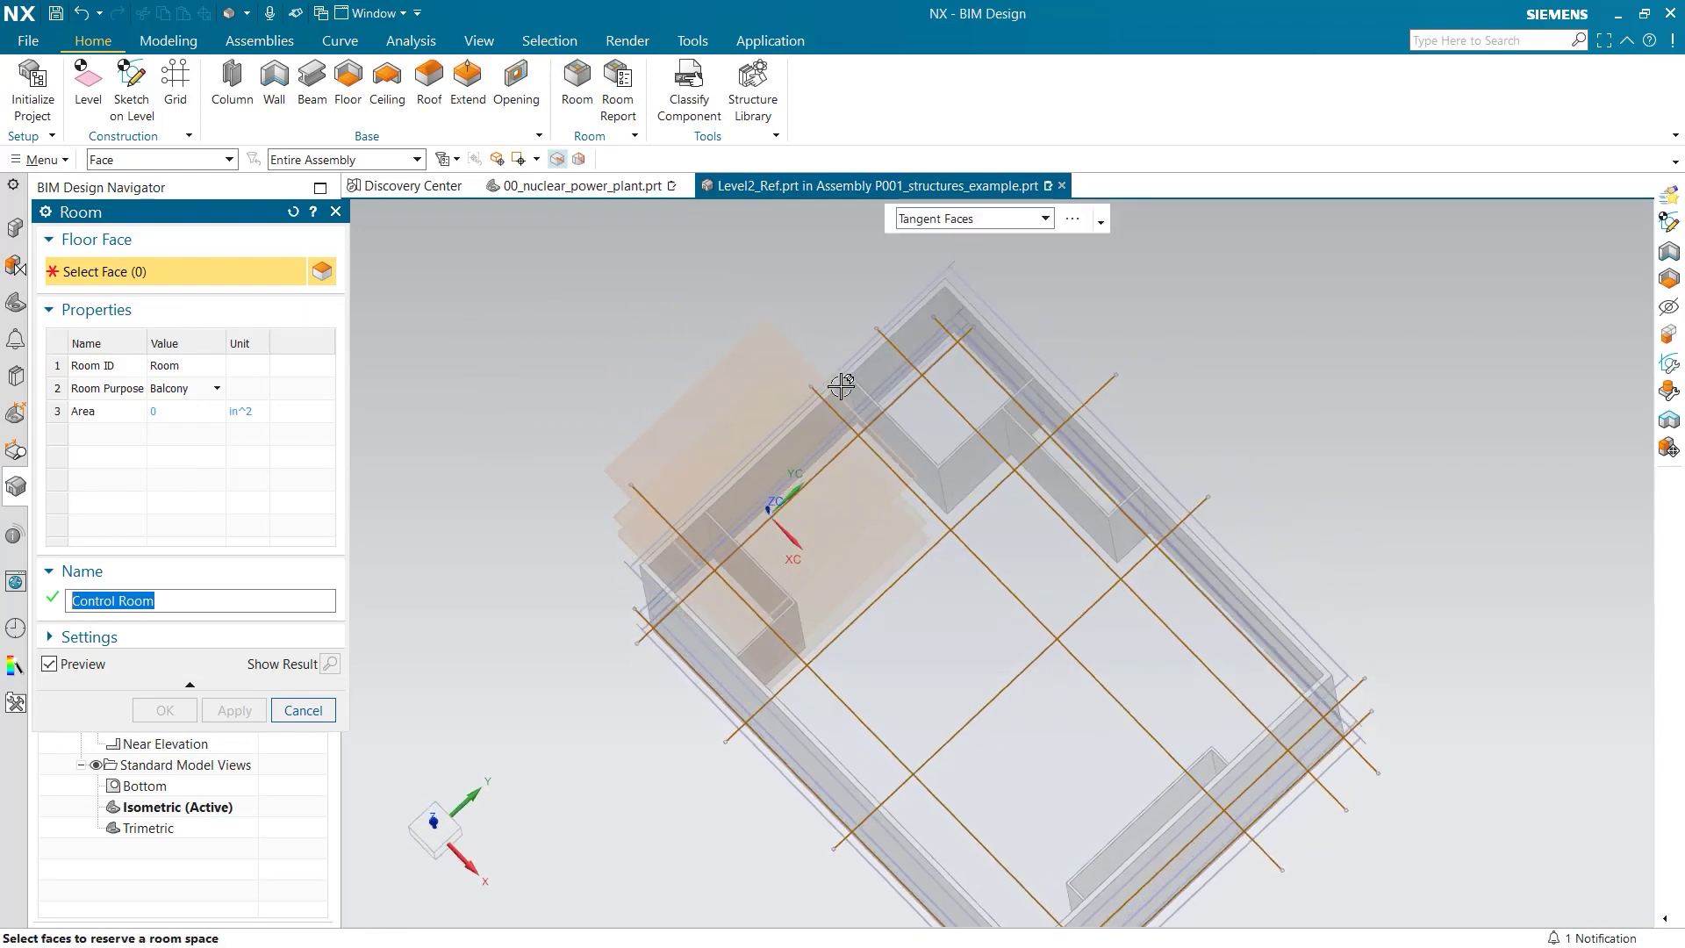
pyautogui.click(945, 404)
pyautogui.click(180, 366)
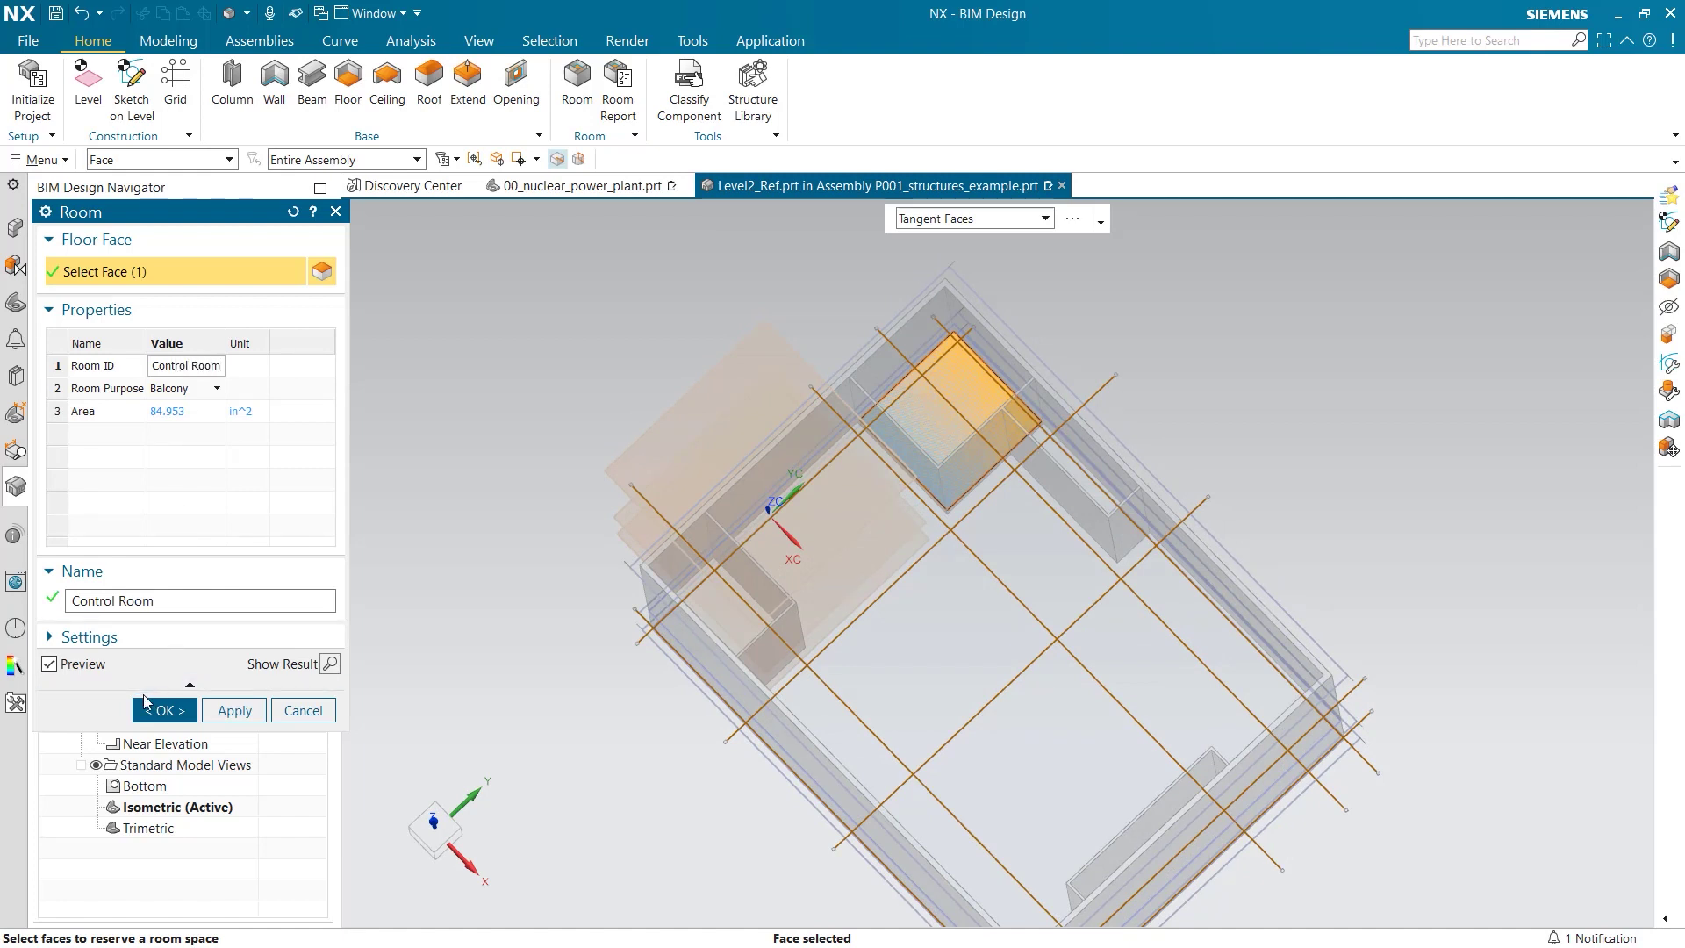
pyautogui.click(53, 638)
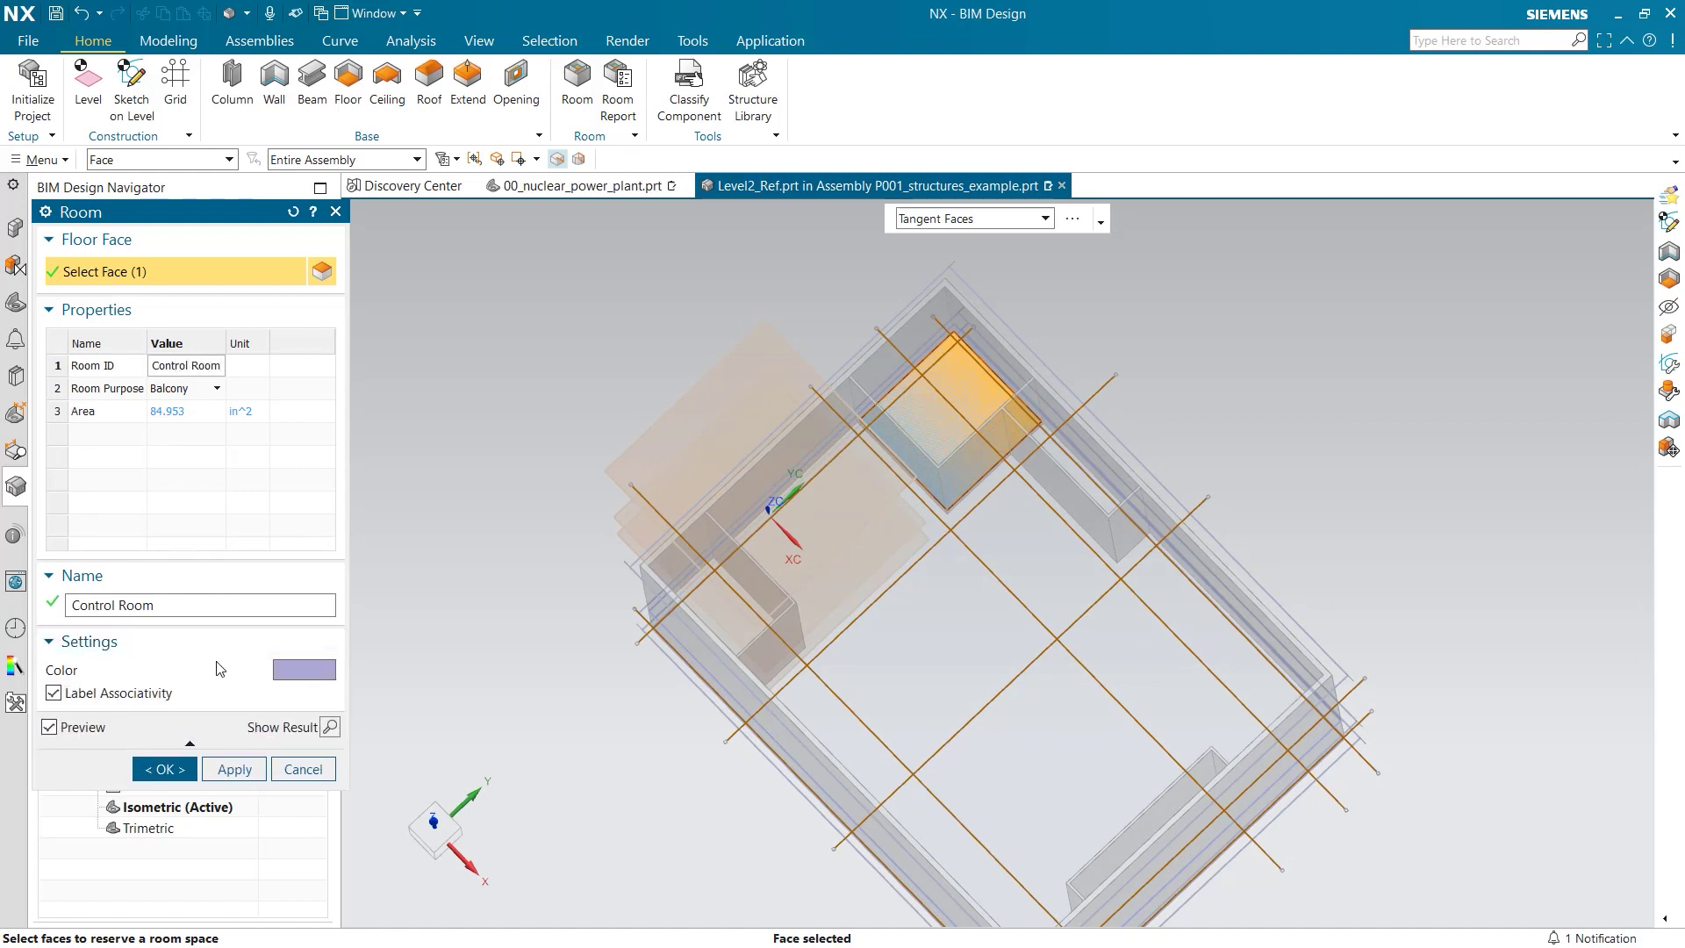
pyautogui.click(276, 671)
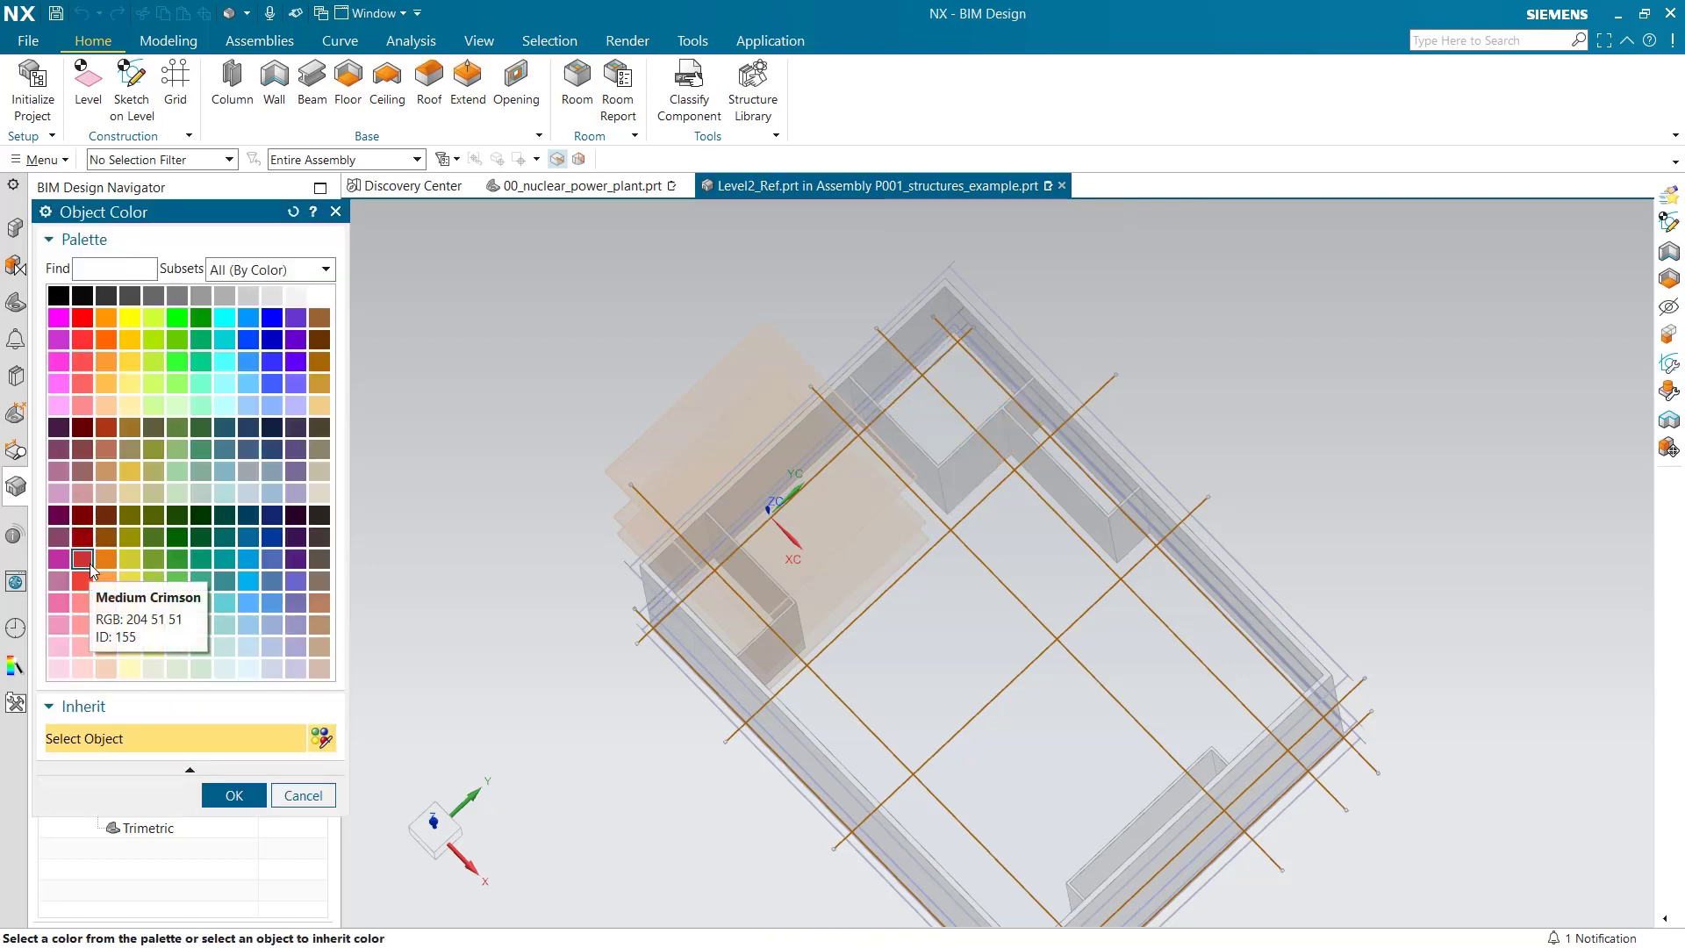
pyautogui.click(233, 795)
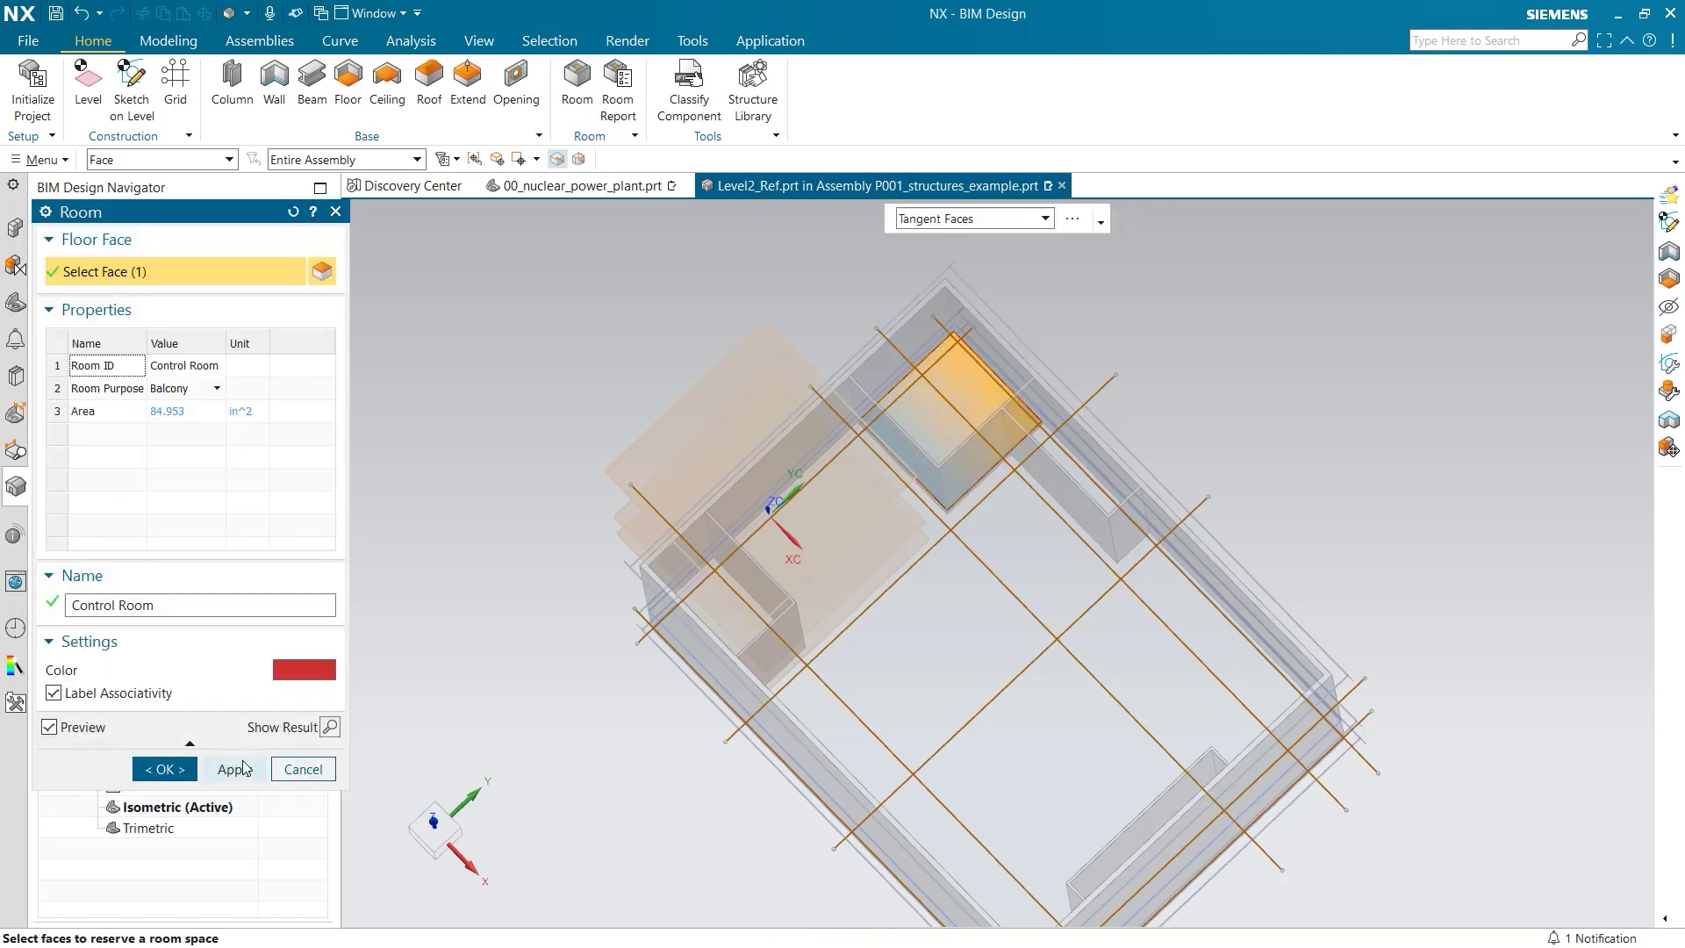
pyautogui.click(234, 769)
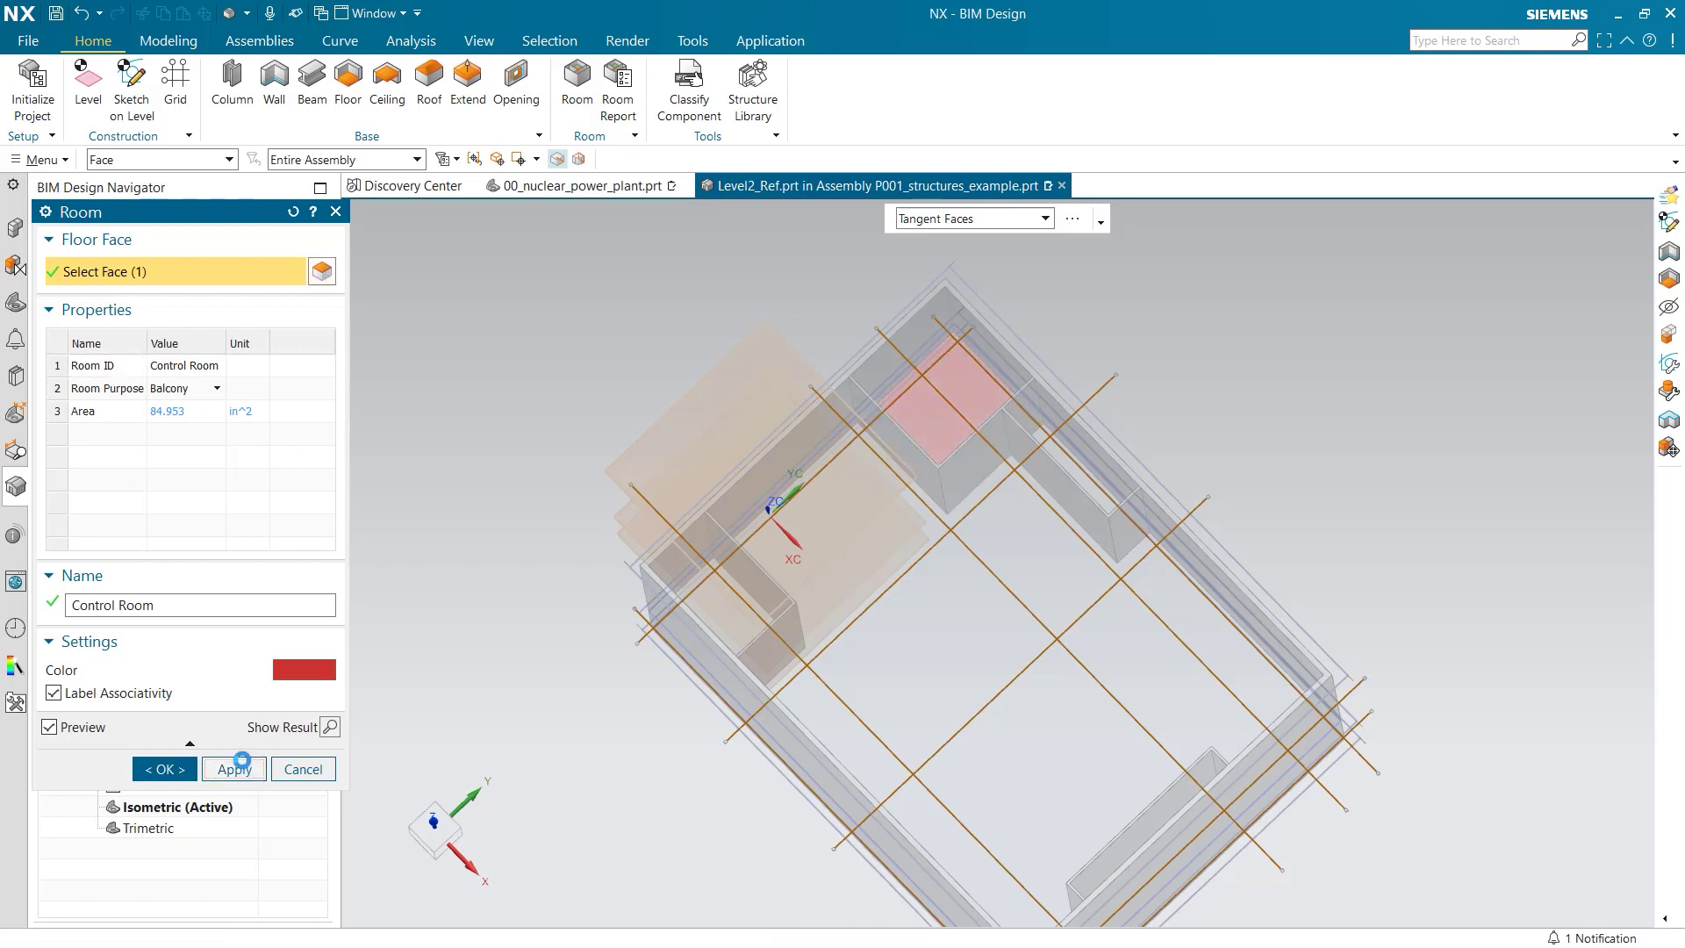
# - Reserve a room on the narrow enclosure's floor face beside the Control Room with Room ID Storage and the Medium Azure color
pyautogui.click(1102, 485)
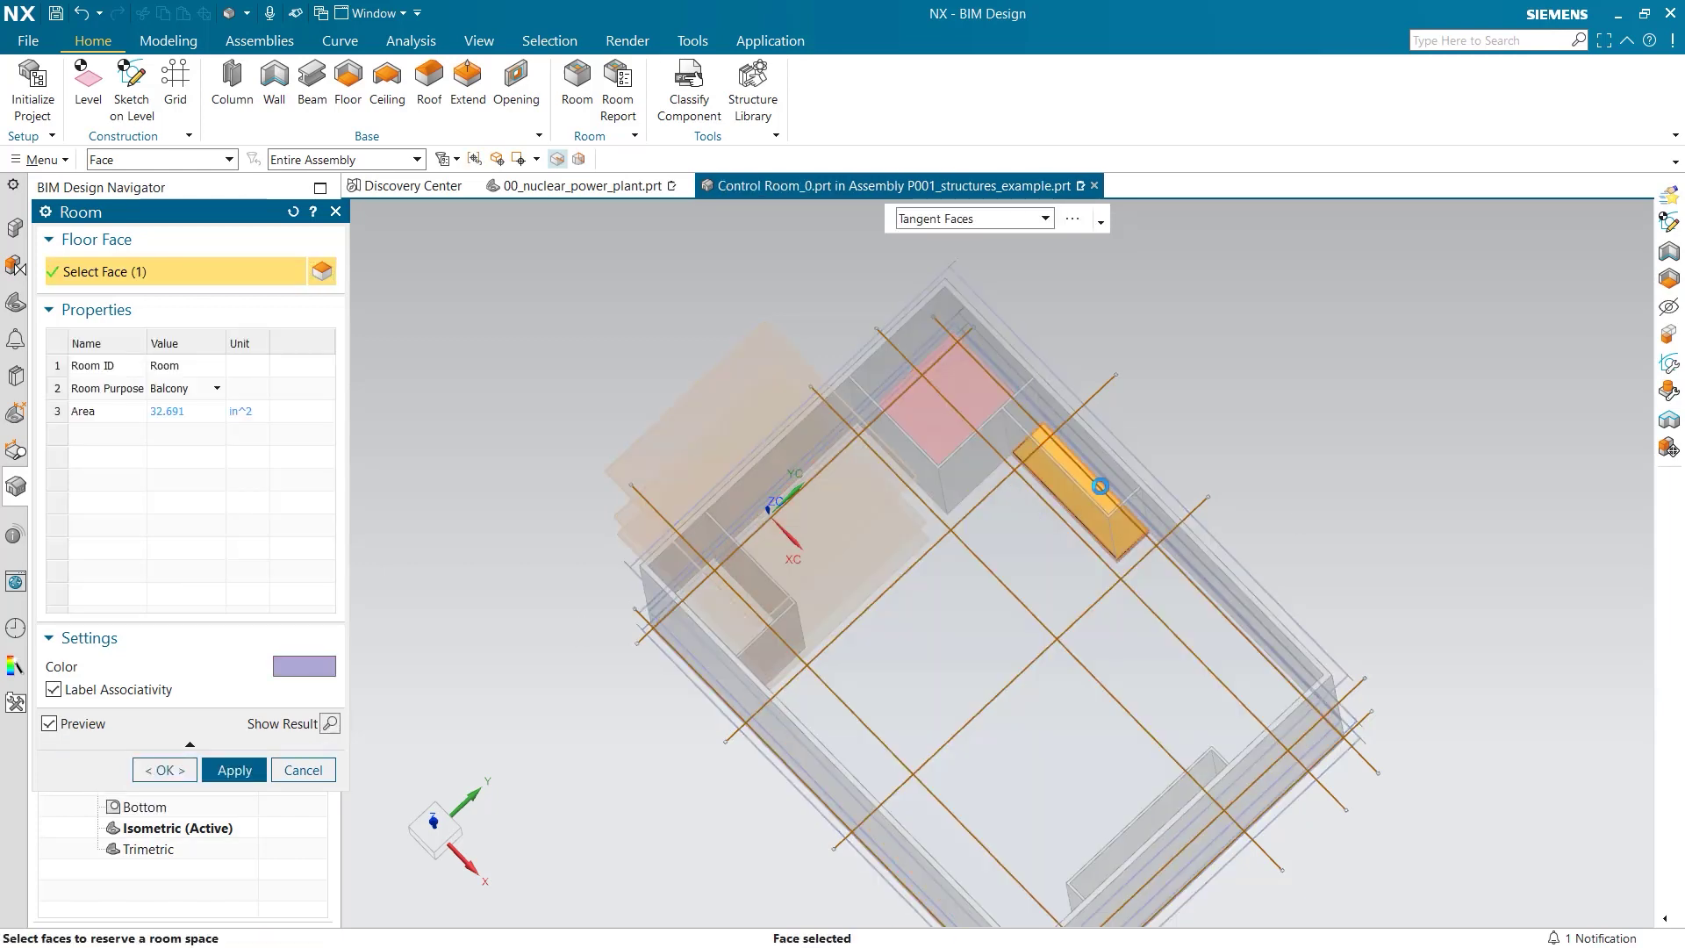
pyautogui.click(186, 366)
pyautogui.write('Storage')
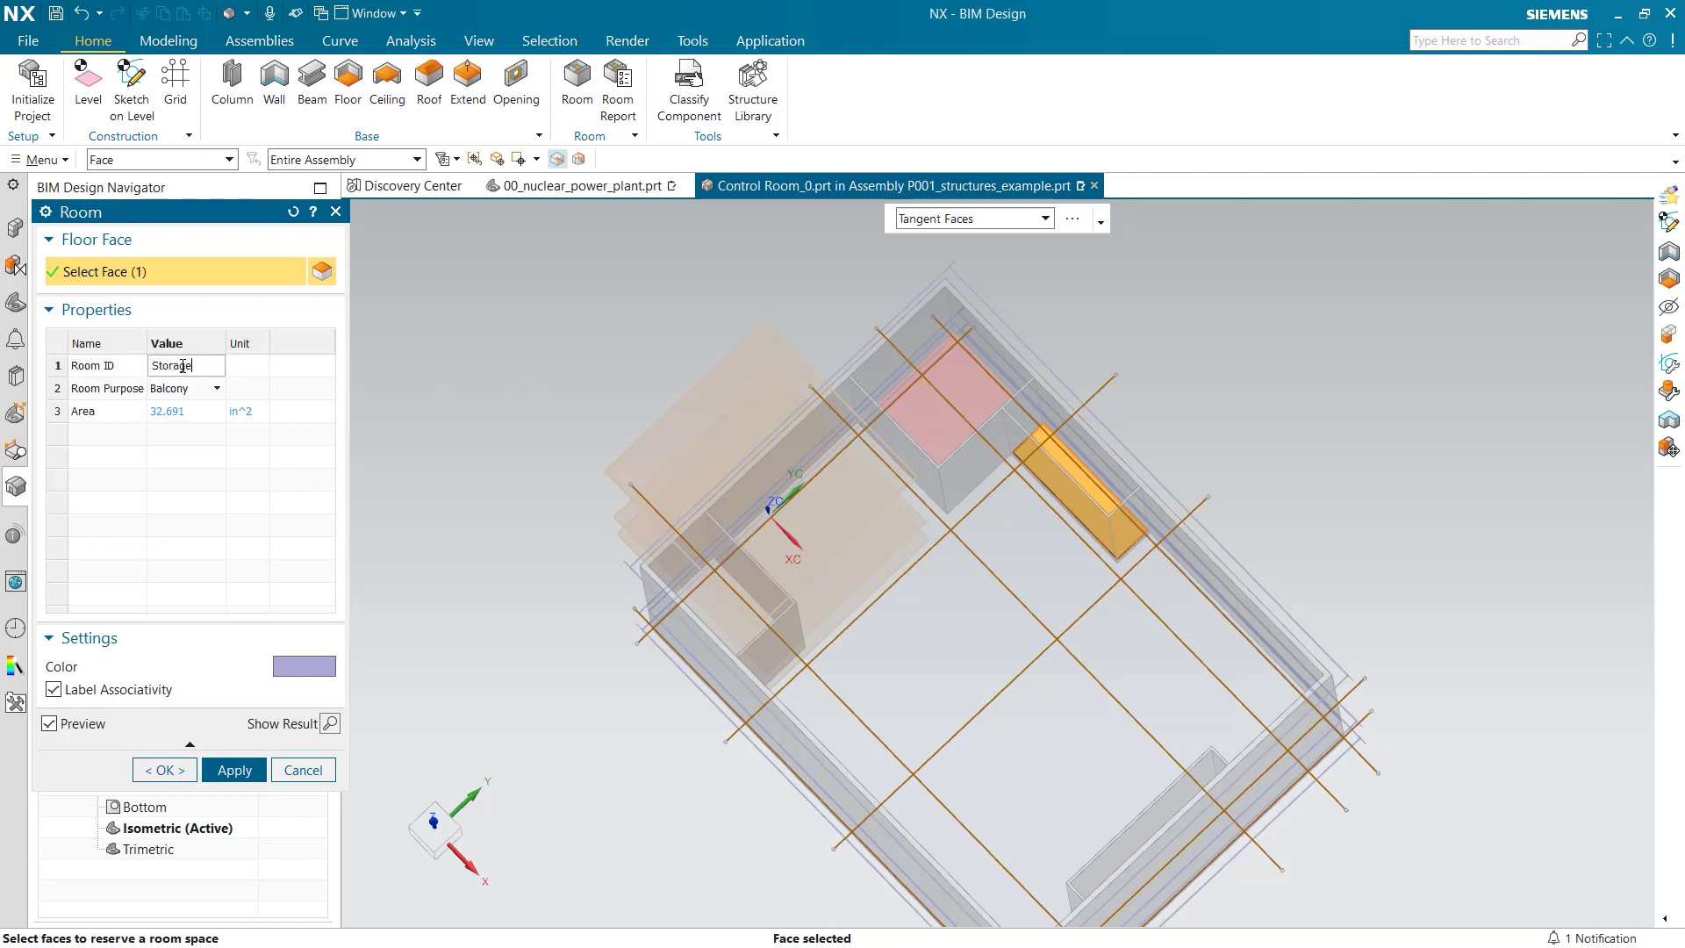
pyautogui.click(289, 667)
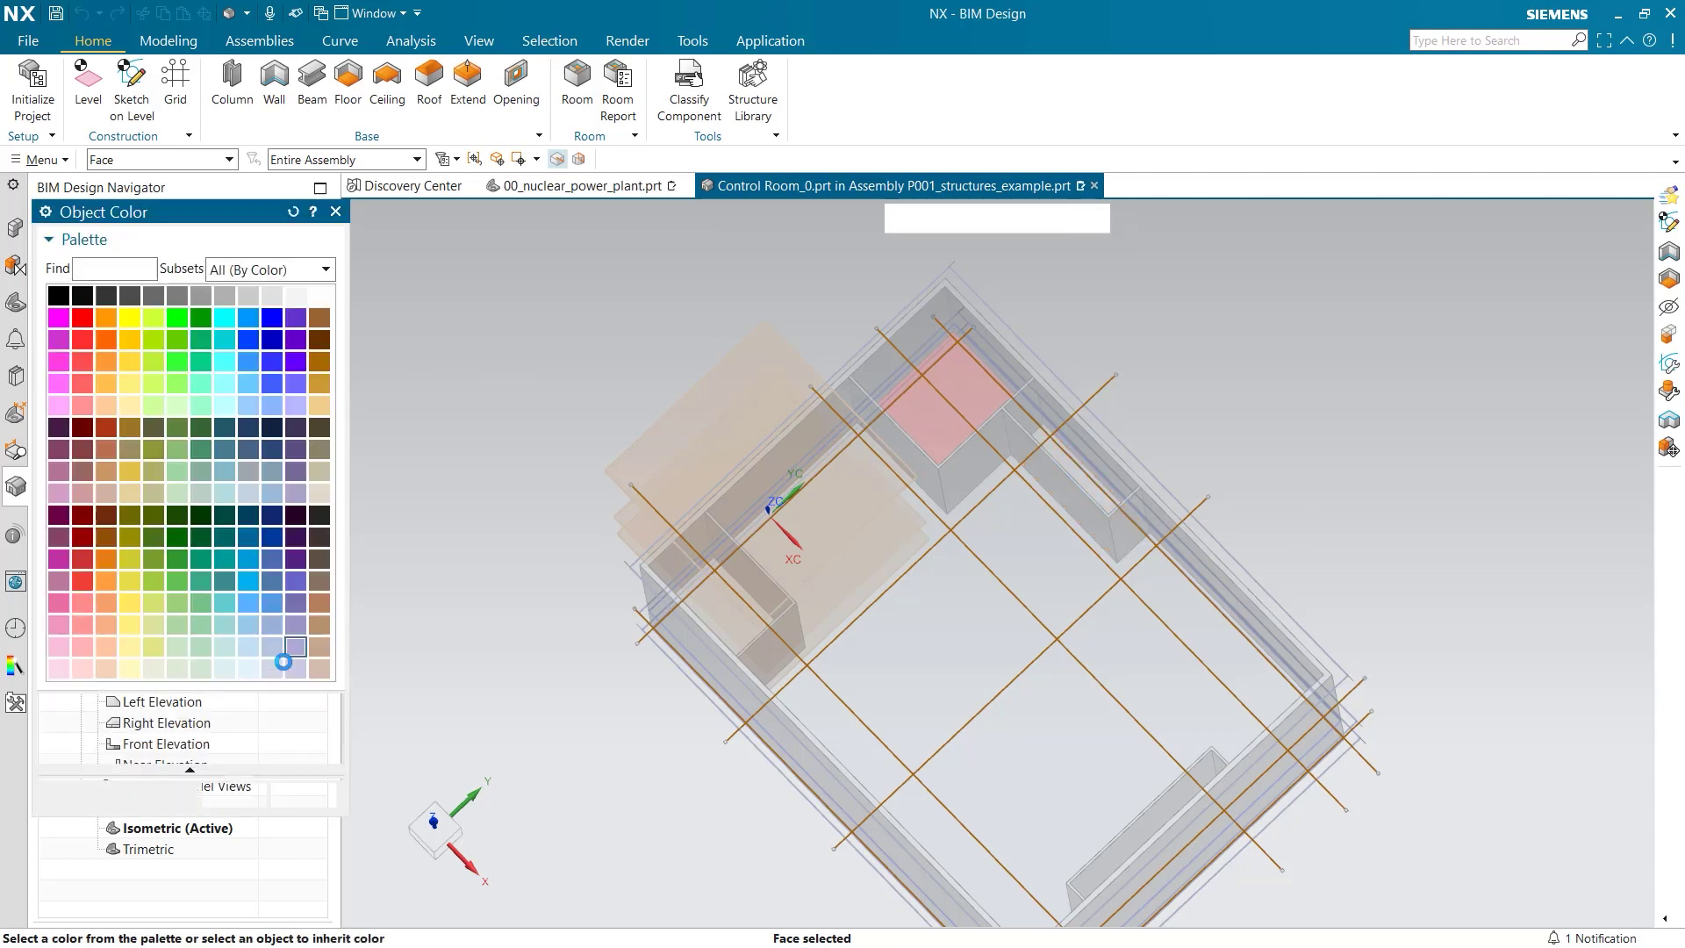
pyautogui.click(249, 562)
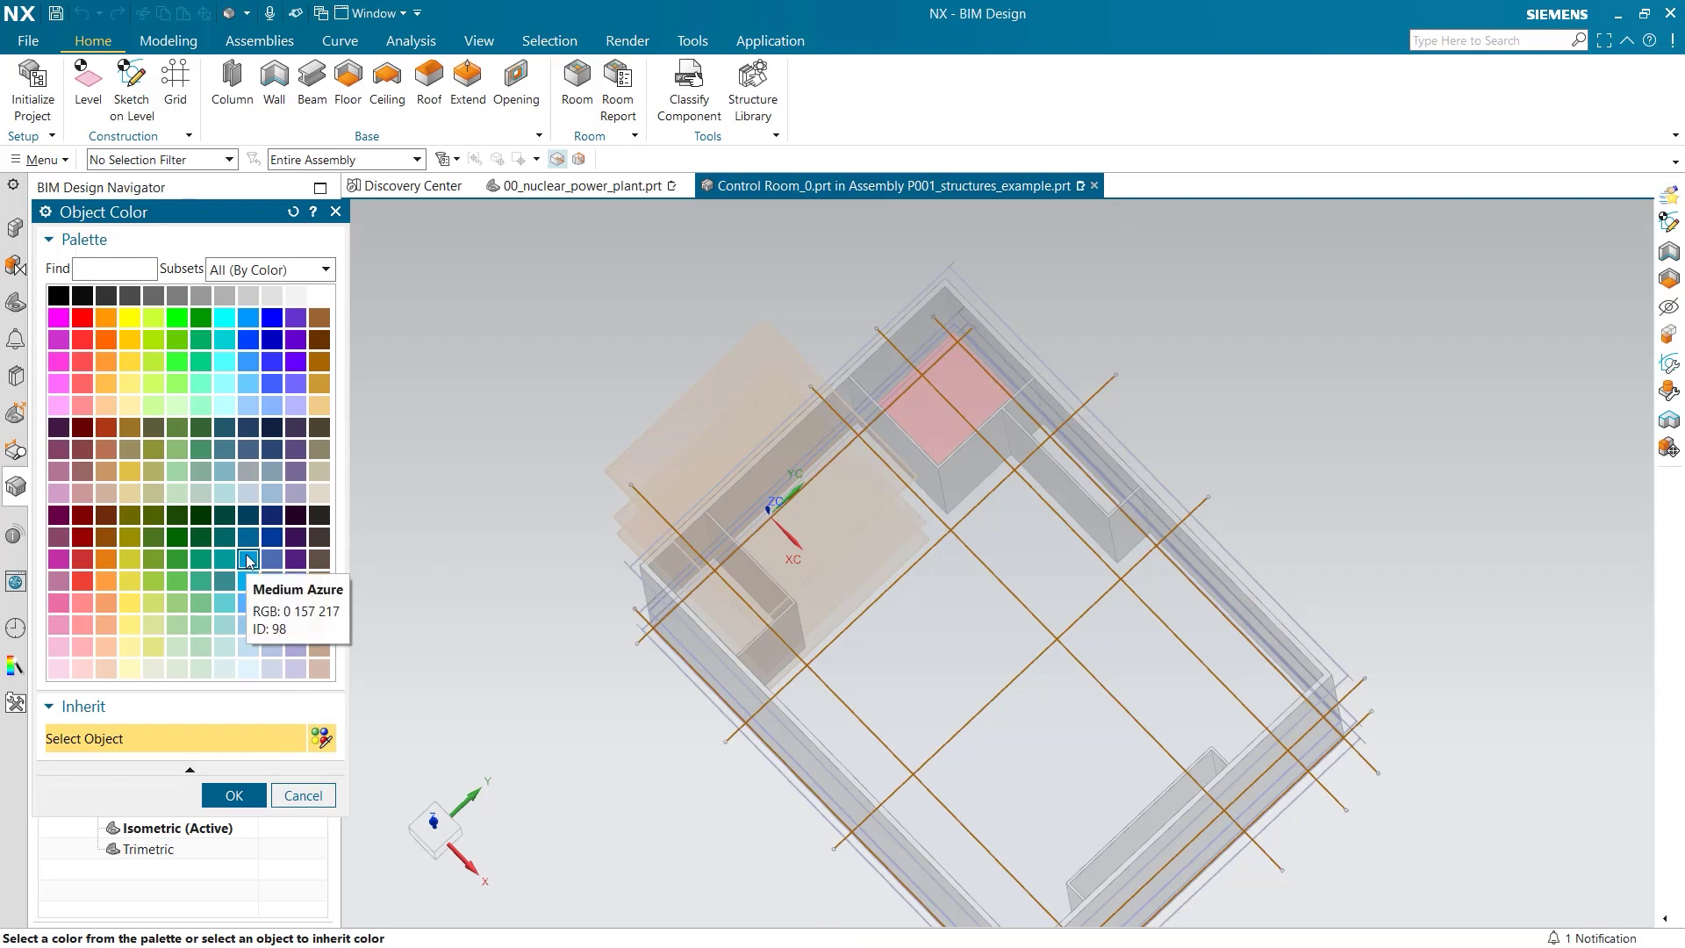
pyautogui.click(234, 795)
pyautogui.click(244, 772)
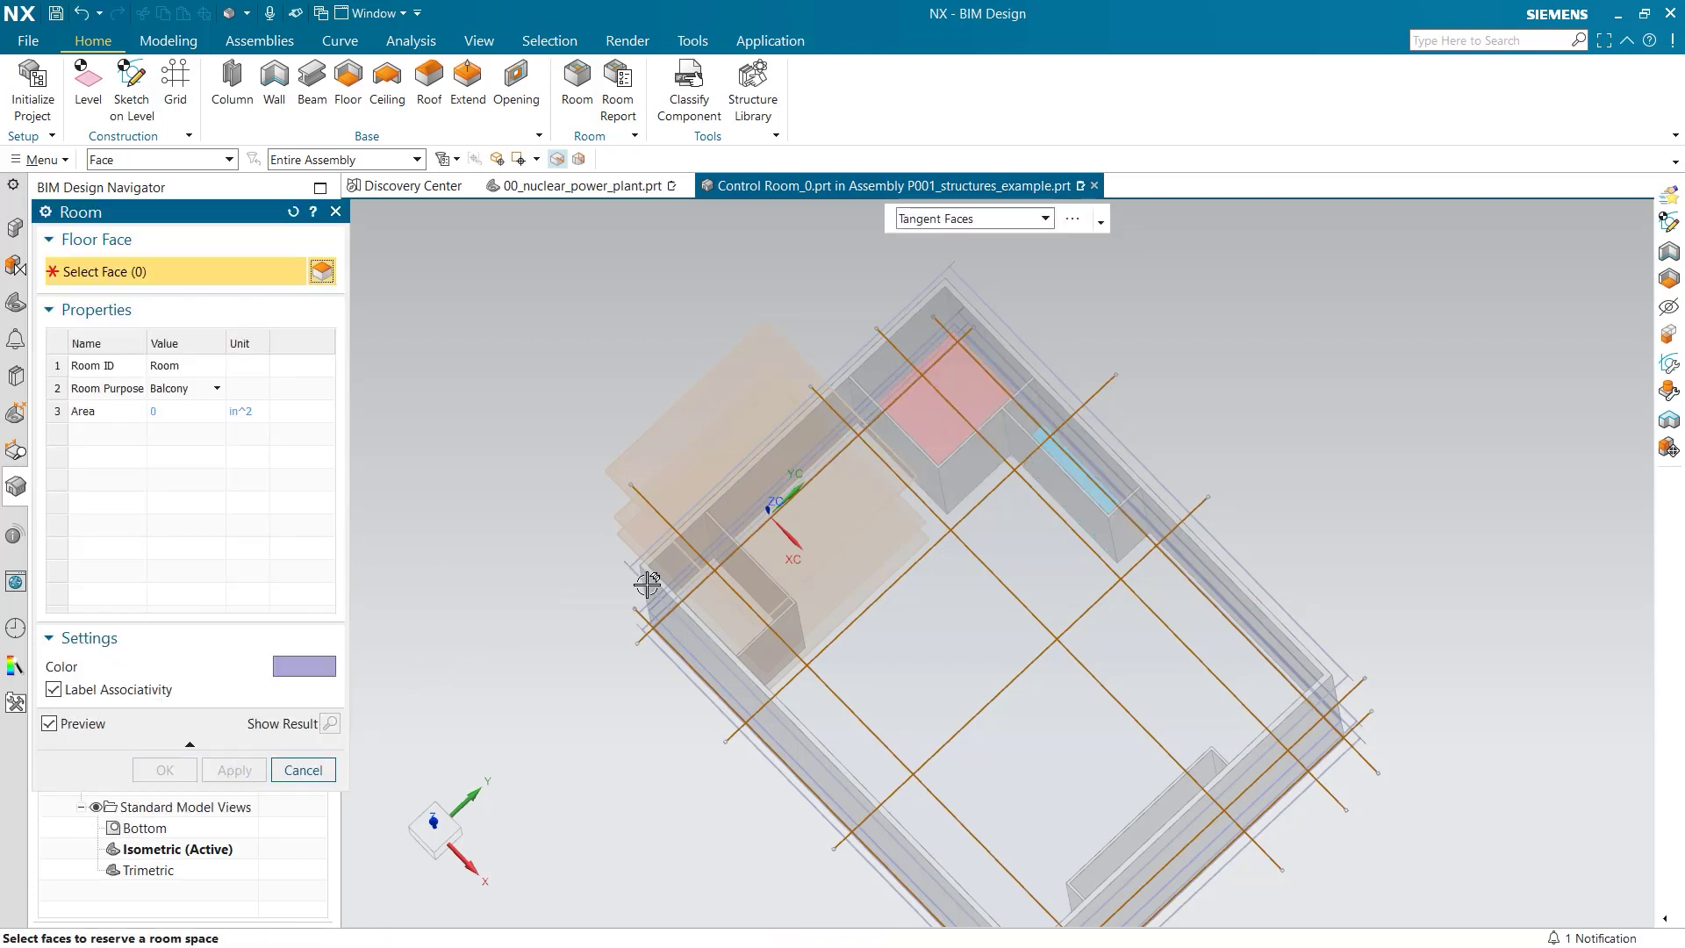
# - Reserve a room on the floor face of the opposite corner enclosure with Room ID Side Room and the Strong Brown color
pyautogui.click(715, 602)
pyautogui.click(193, 367)
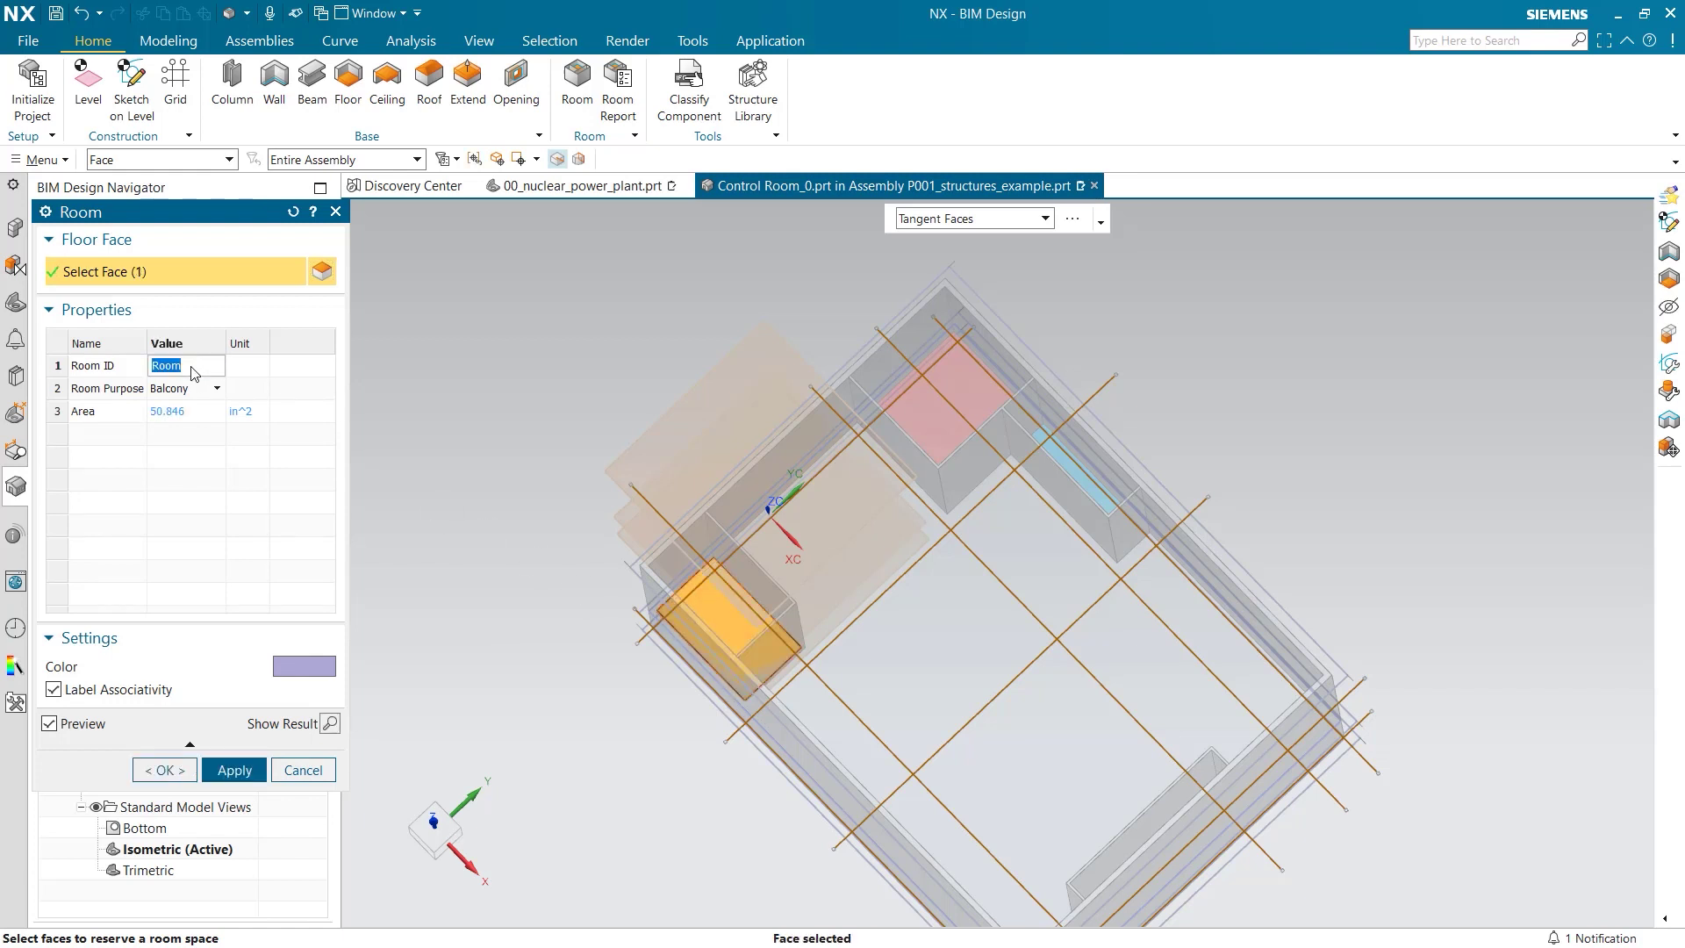
pyautogui.write('Side Room')
pyautogui.click(298, 672)
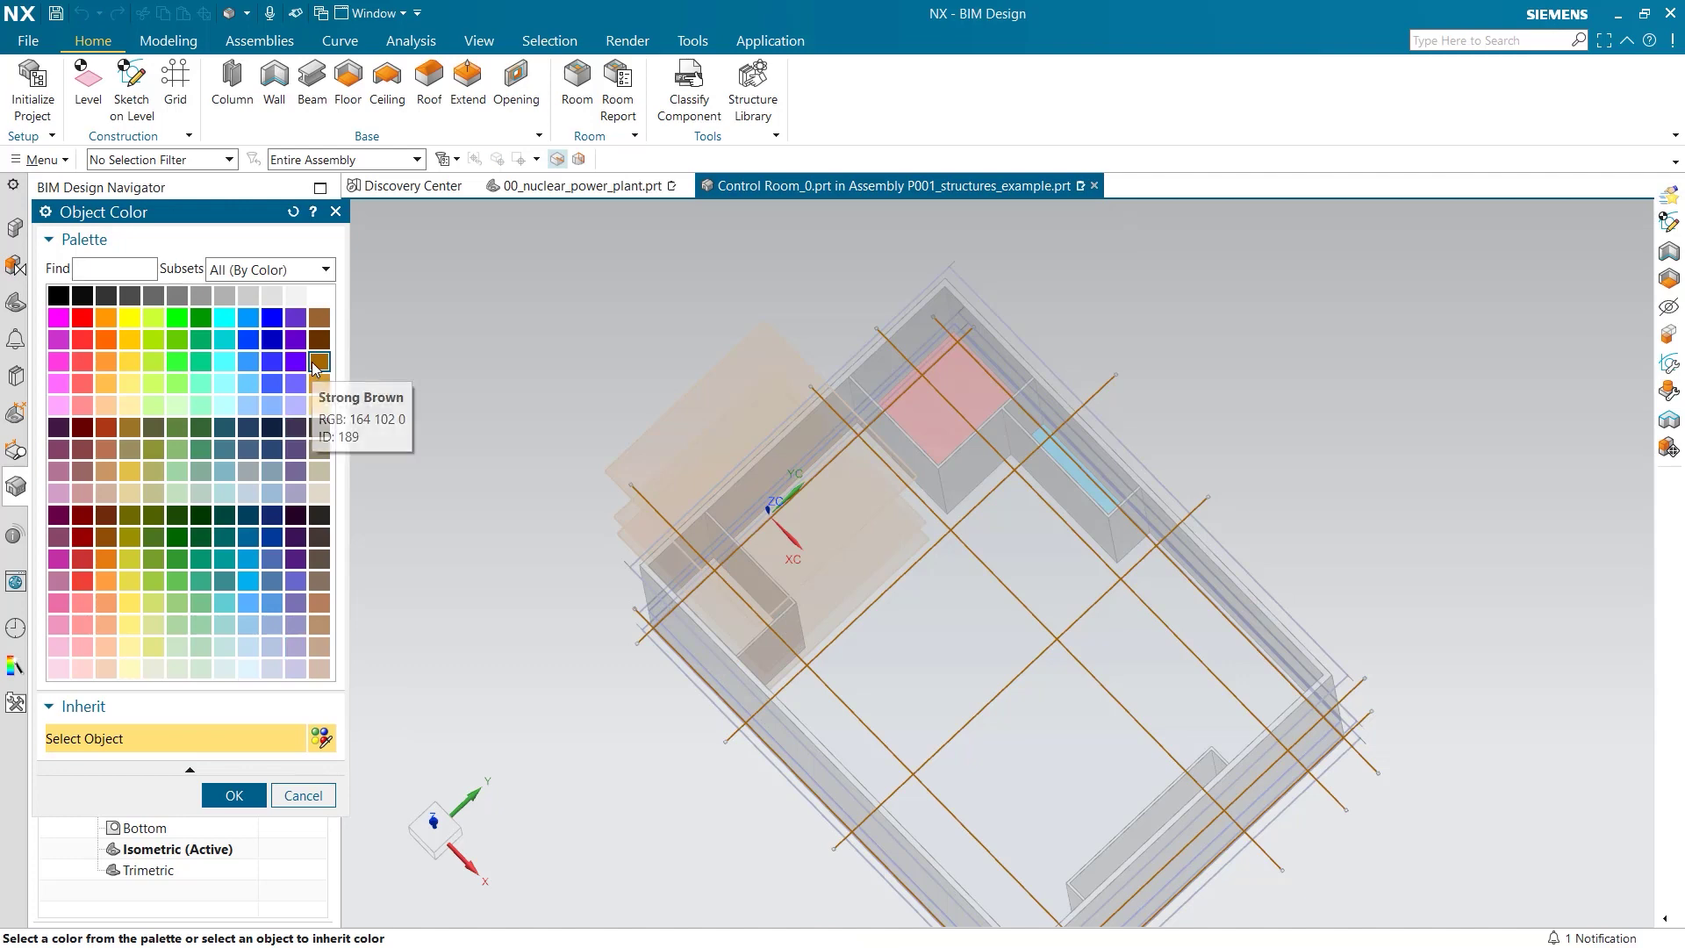
pyautogui.click(234, 795)
# - Reserve a room on the floor face of the long narrow enclosure at the building's far end with Room ID Piping Room and a green color
pyautogui.moveTo(426, 684); pyautogui.dragTo(1325, 666, button='middle')
pyautogui.click(1174, 717)
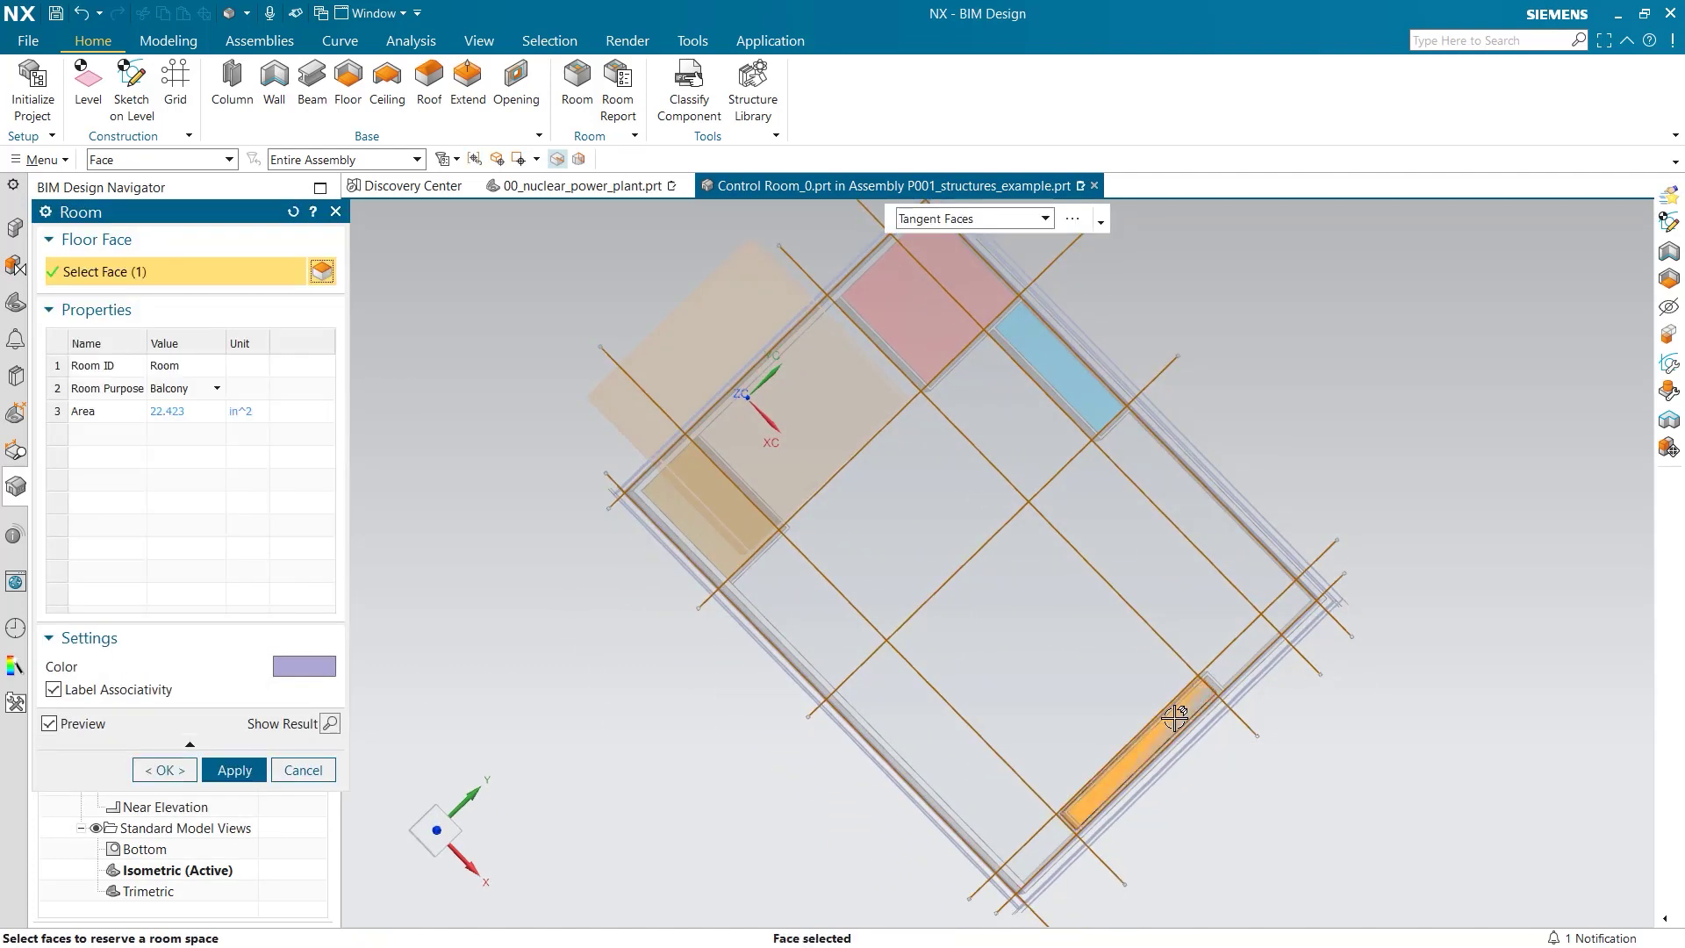
pyautogui.doubleClick(203, 367)
pyautogui.write('Piping')
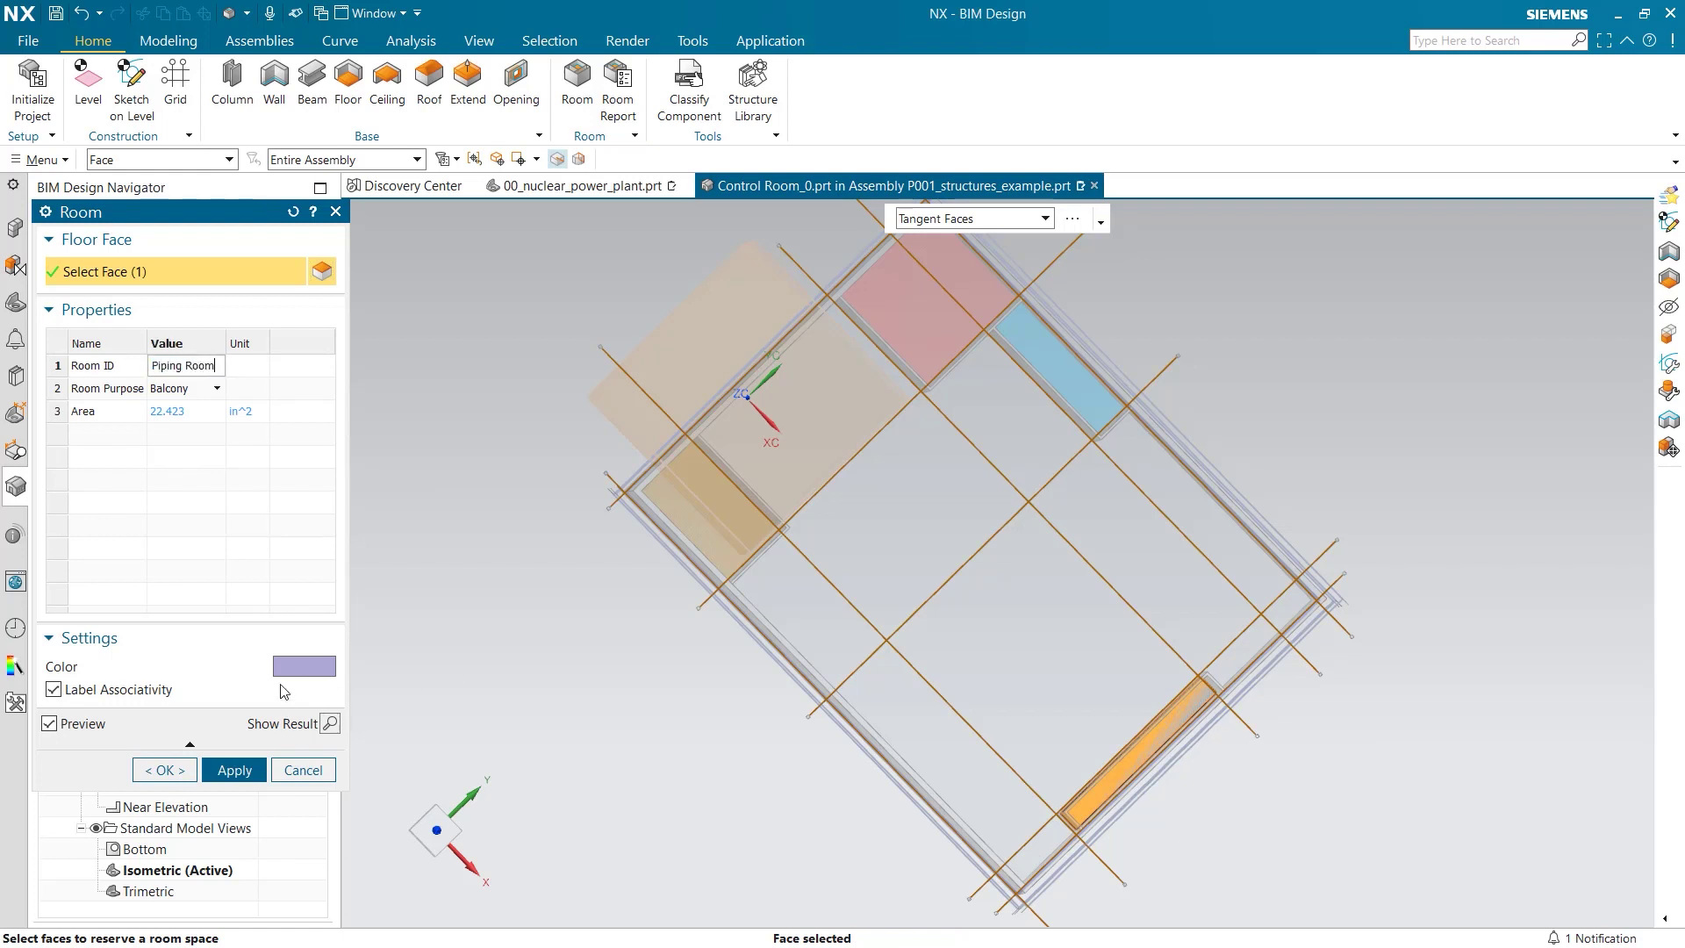
pyautogui.click(304, 666)
pyautogui.click(177, 566)
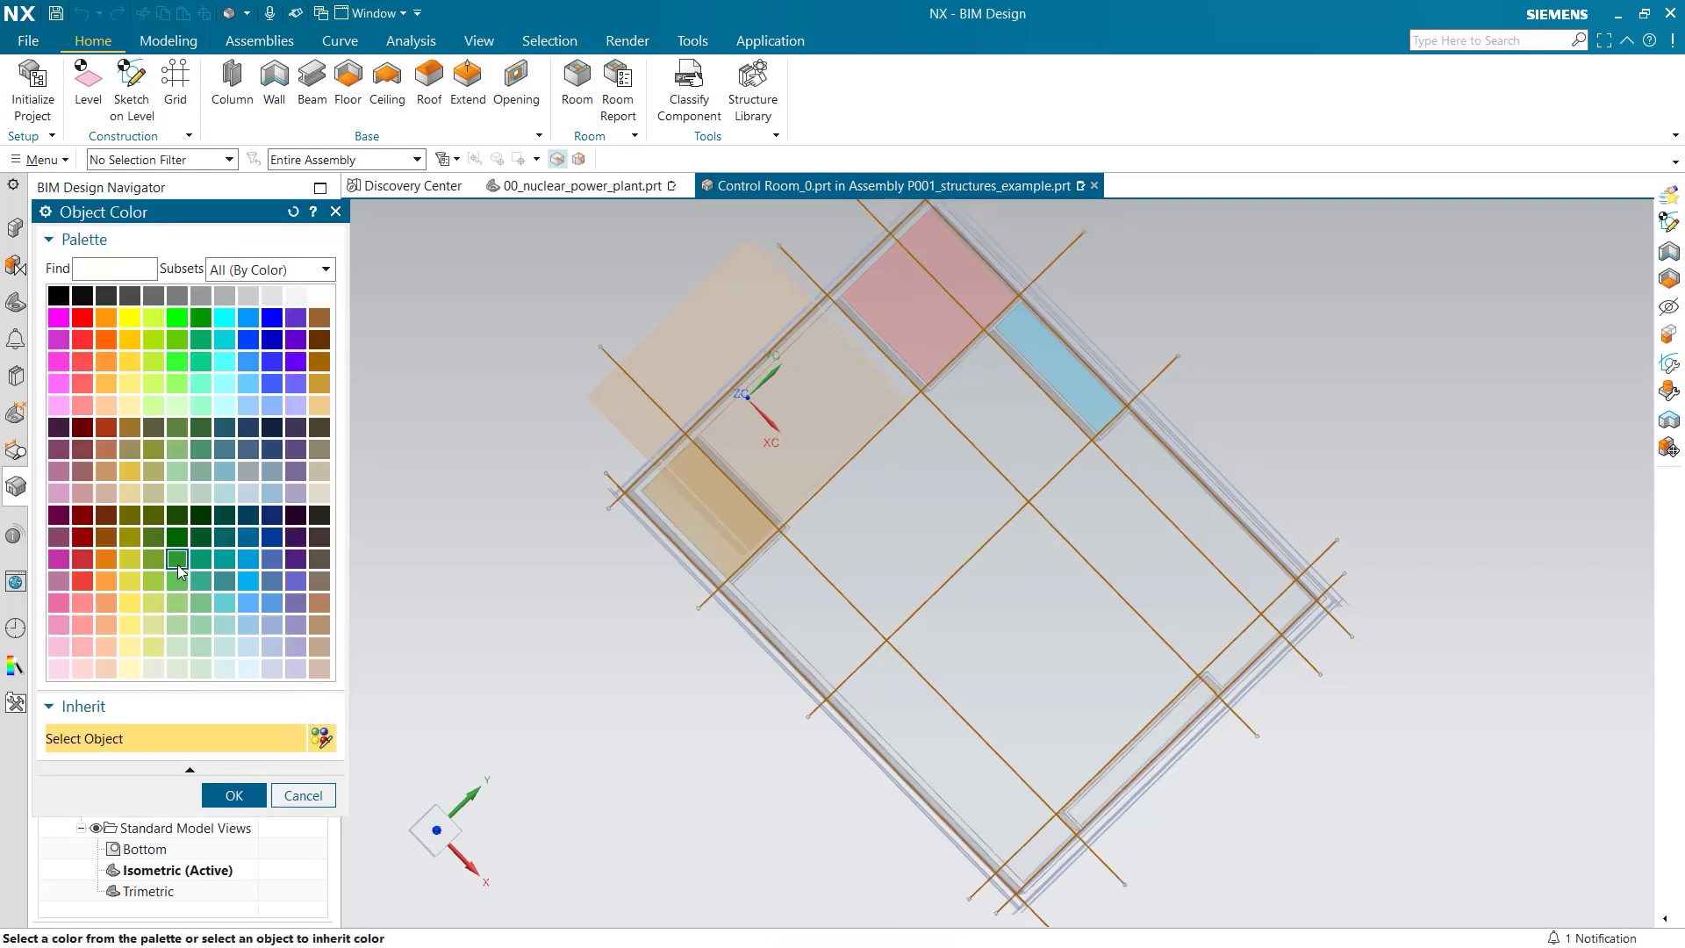
pyautogui.click(249, 787)
pyautogui.click(247, 776)
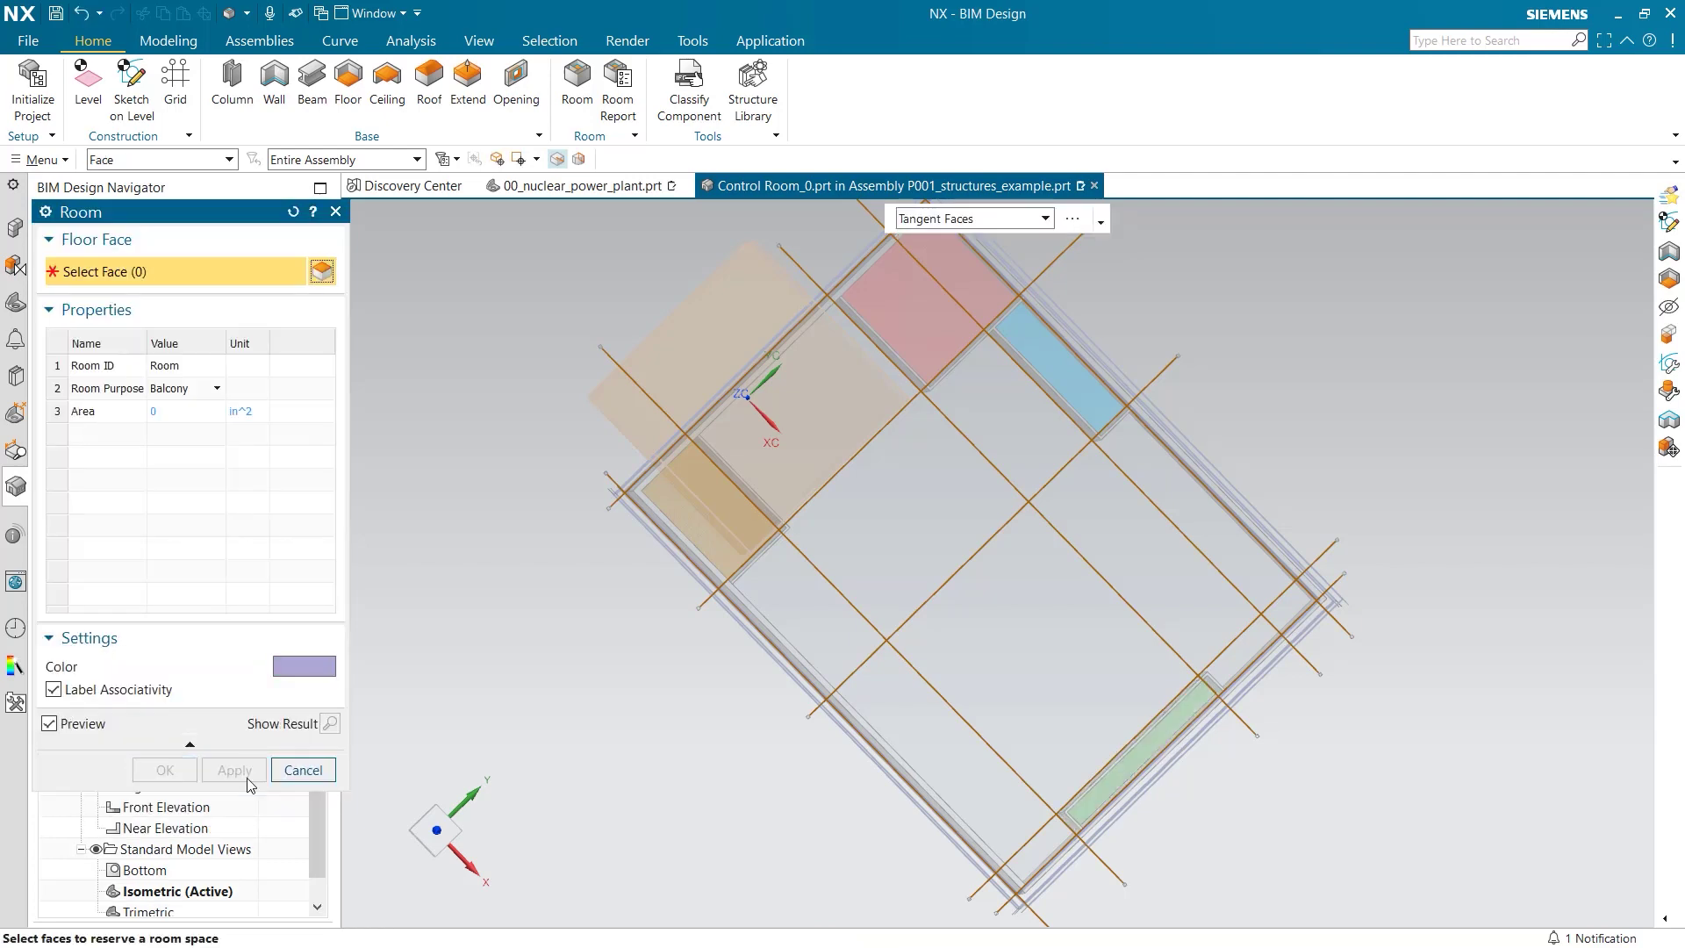
# - Reserve a room on the large remaining central floor face with Room ID Main Floor and a yellow color
pyautogui.click(865, 546)
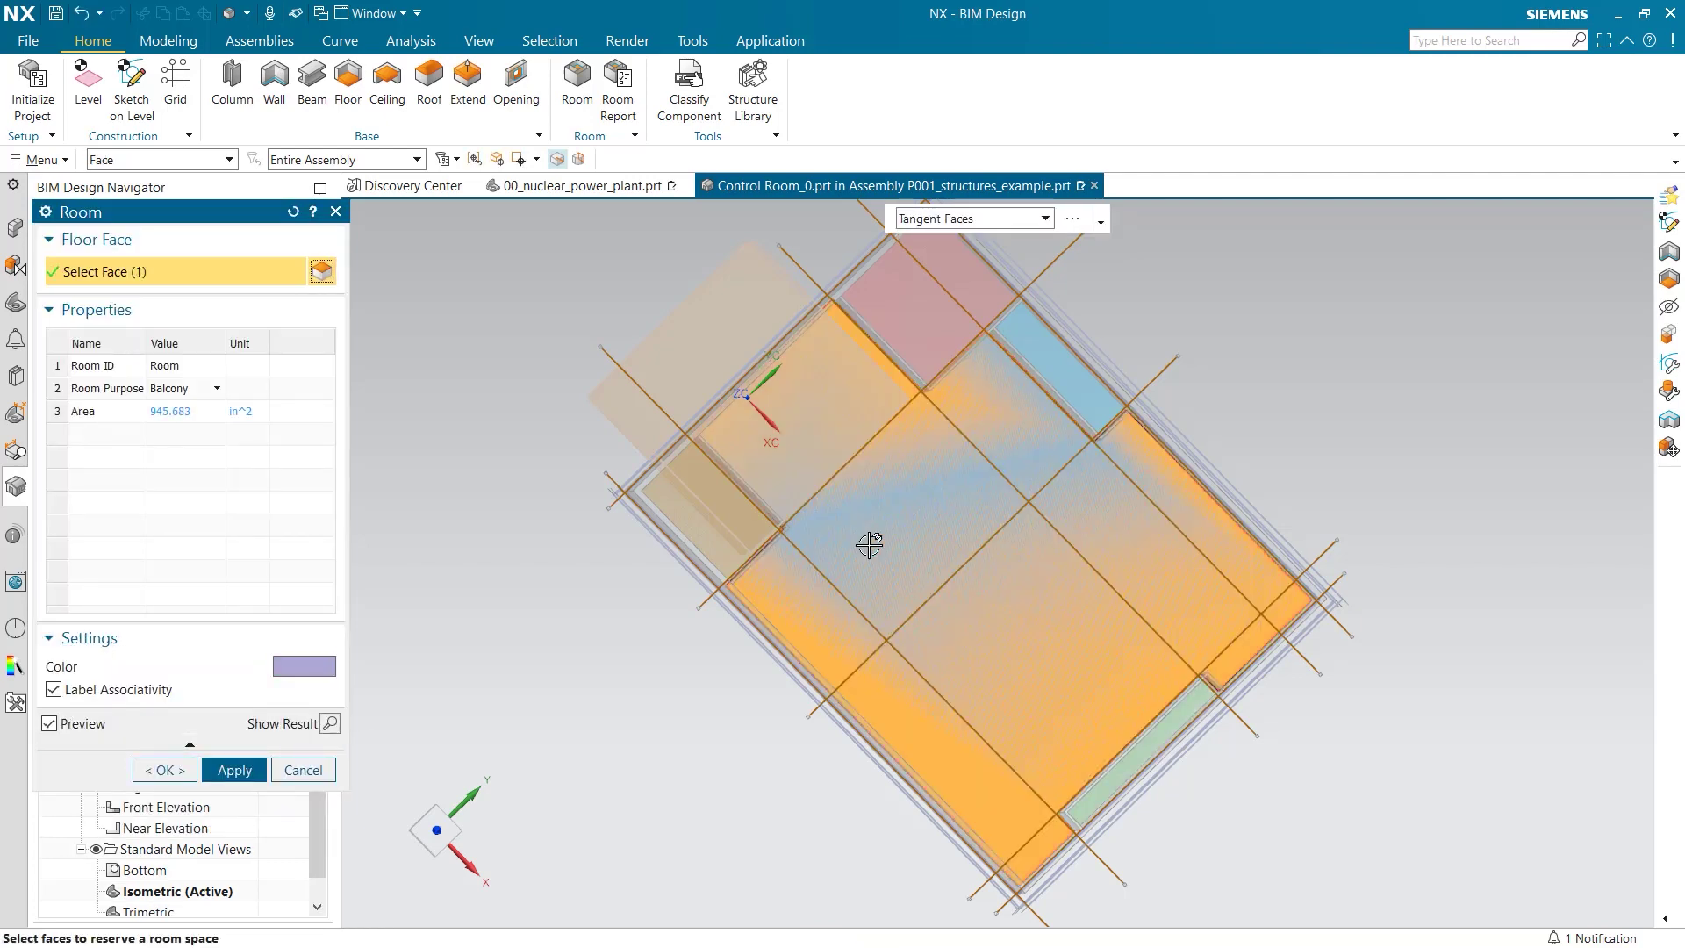
pyautogui.click(180, 367)
pyautogui.write('Main Floor')
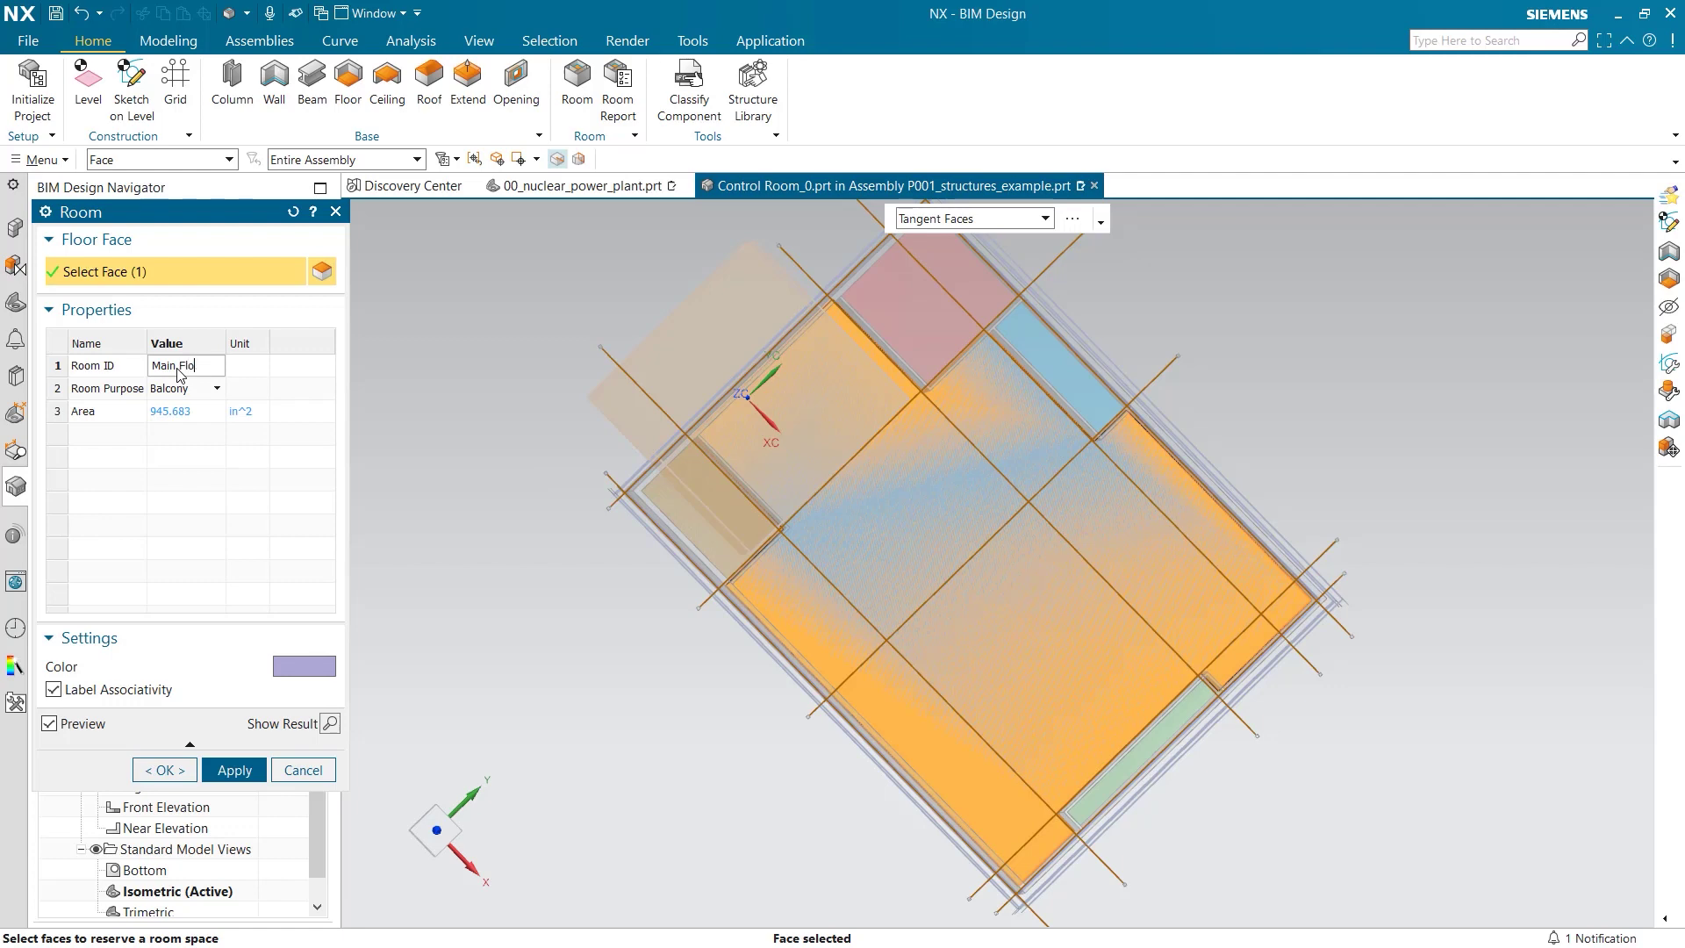
pyautogui.click(299, 669)
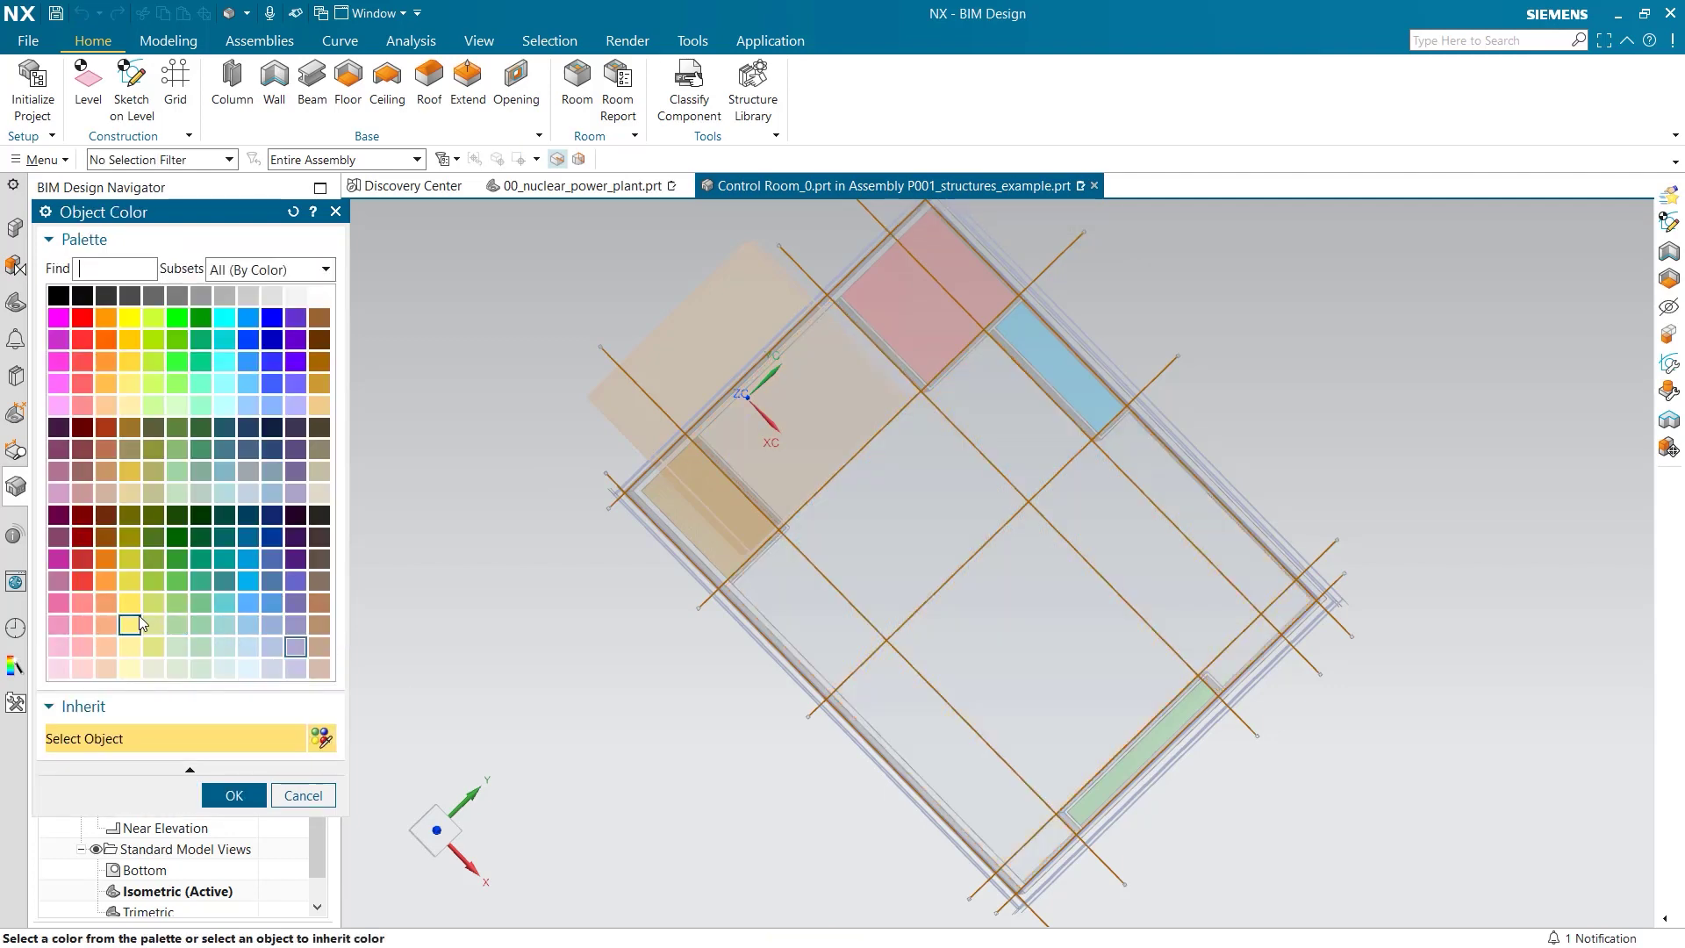
pyautogui.click(129, 603)
pyautogui.click(230, 794)
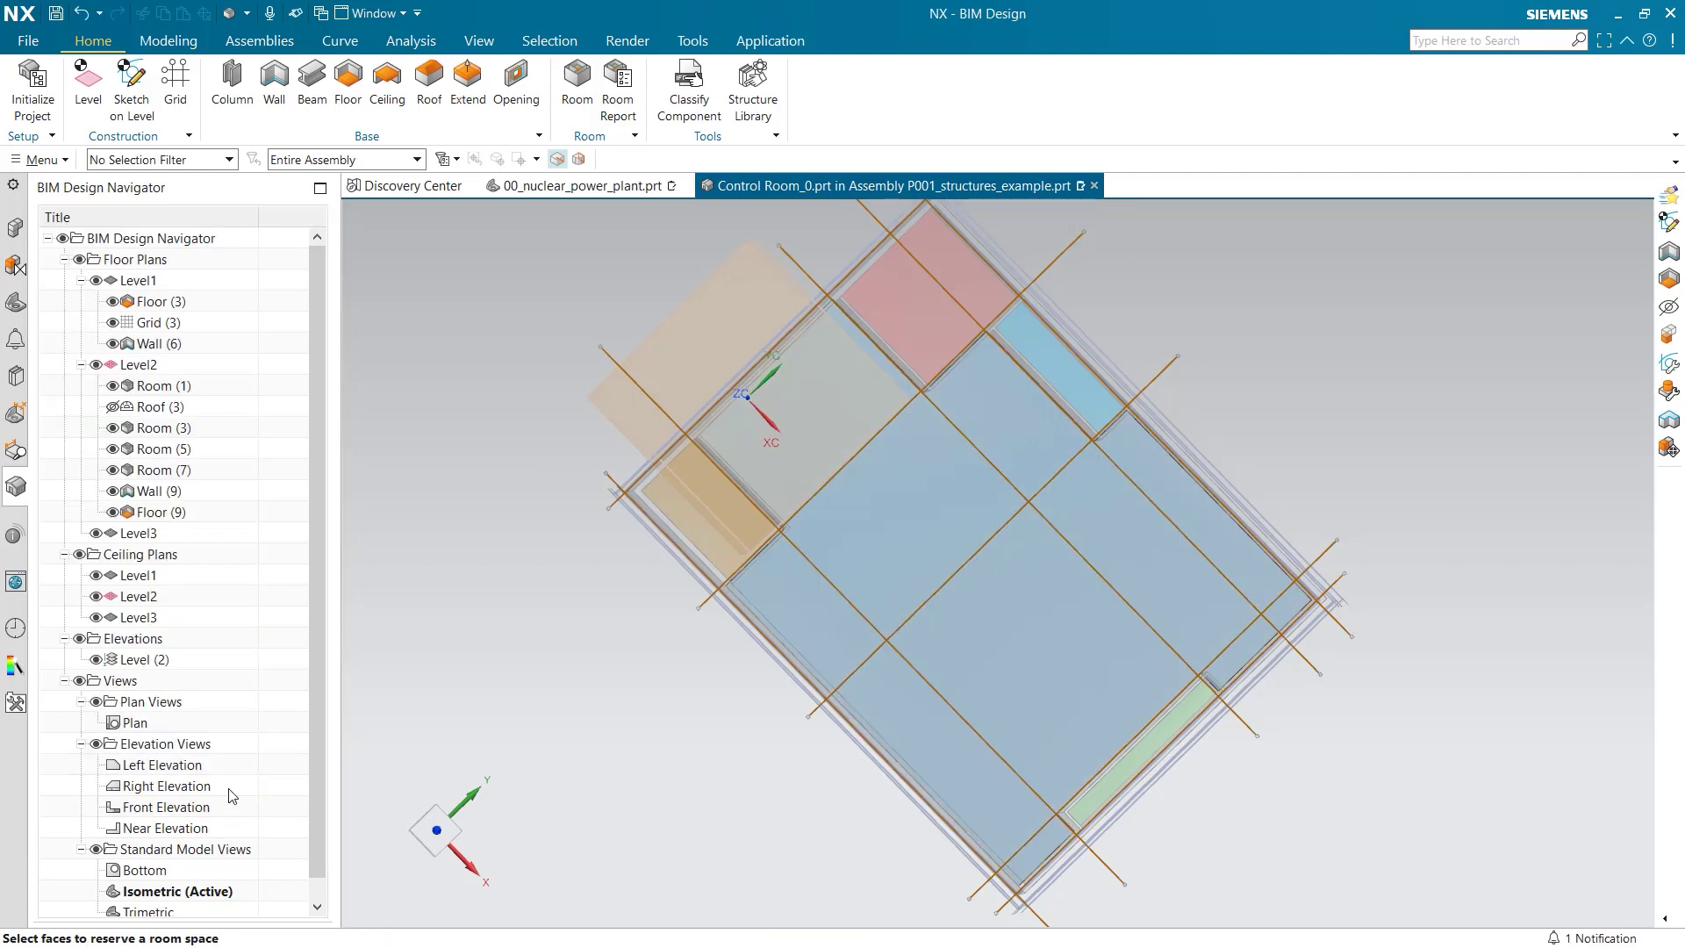
pyautogui.click(181, 769)
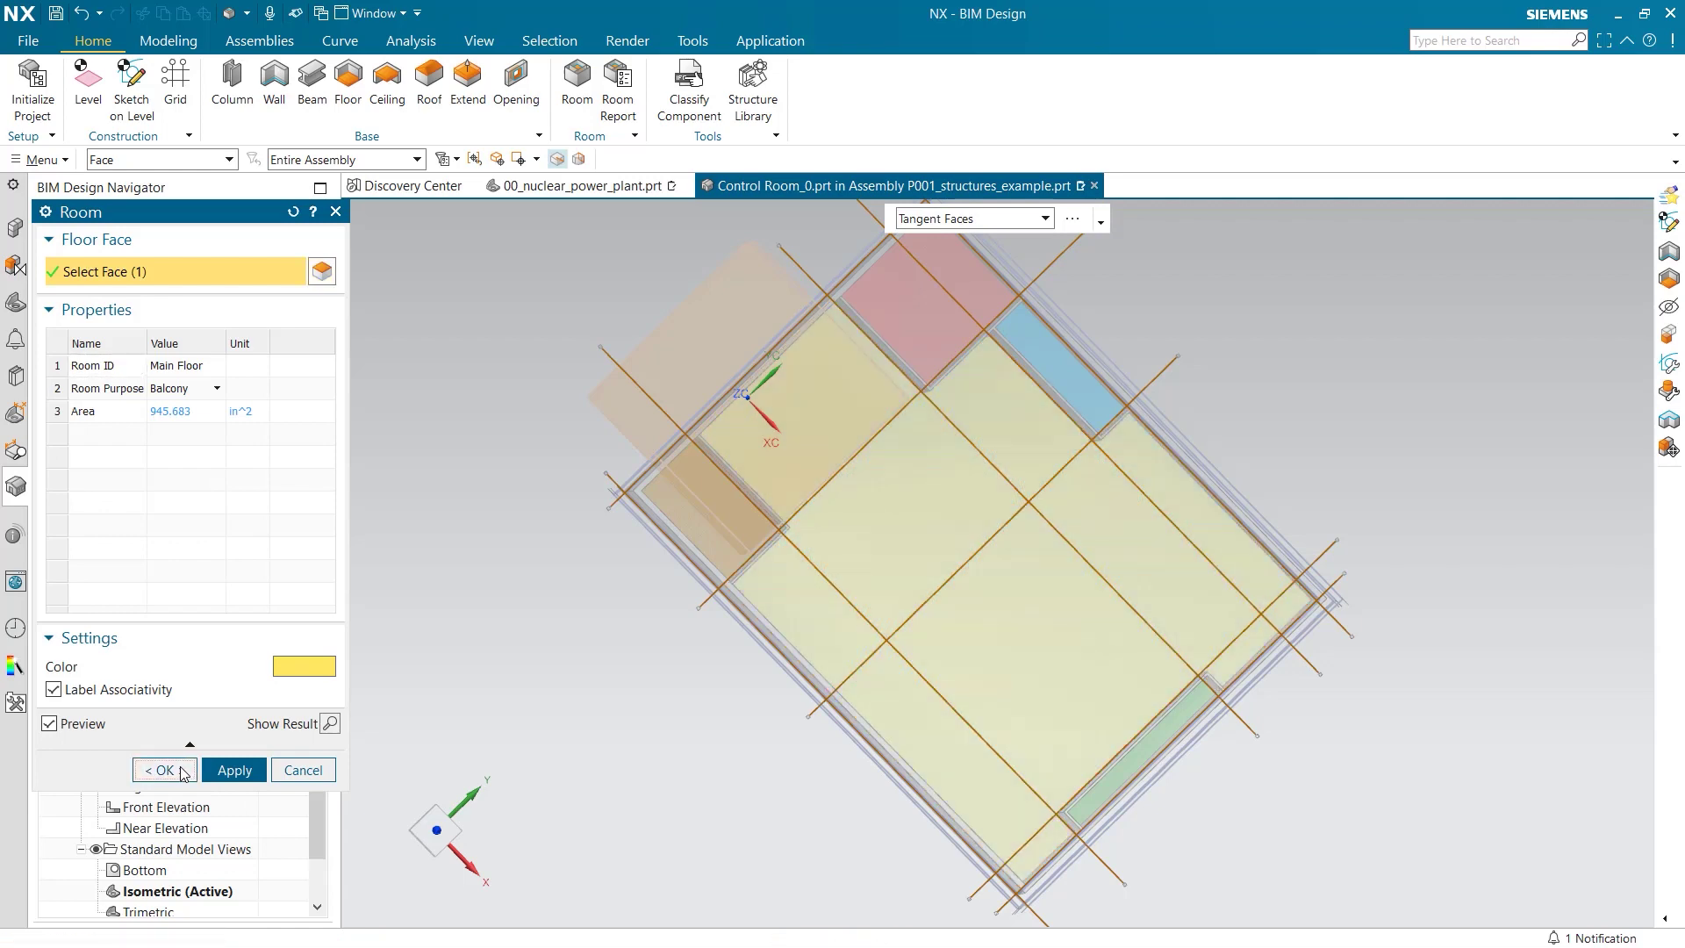
# - Generate a room report for Level2.prt to the RoomReport.xlsx file
pyautogui.click(618, 104)
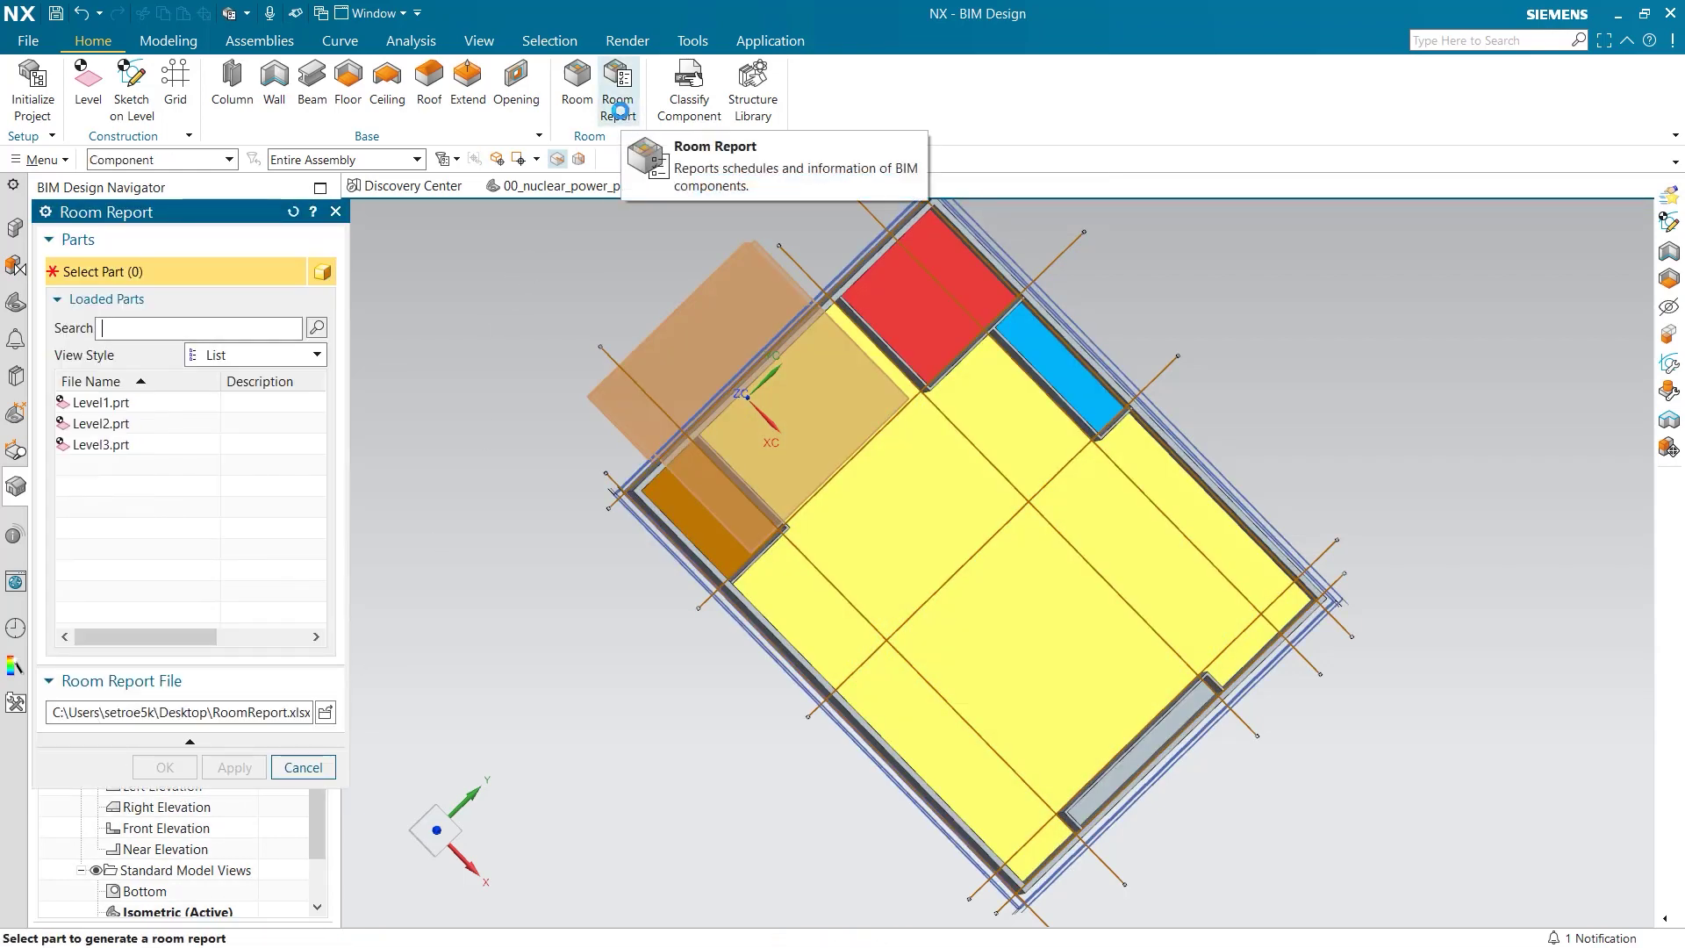
pyautogui.click(140, 424)
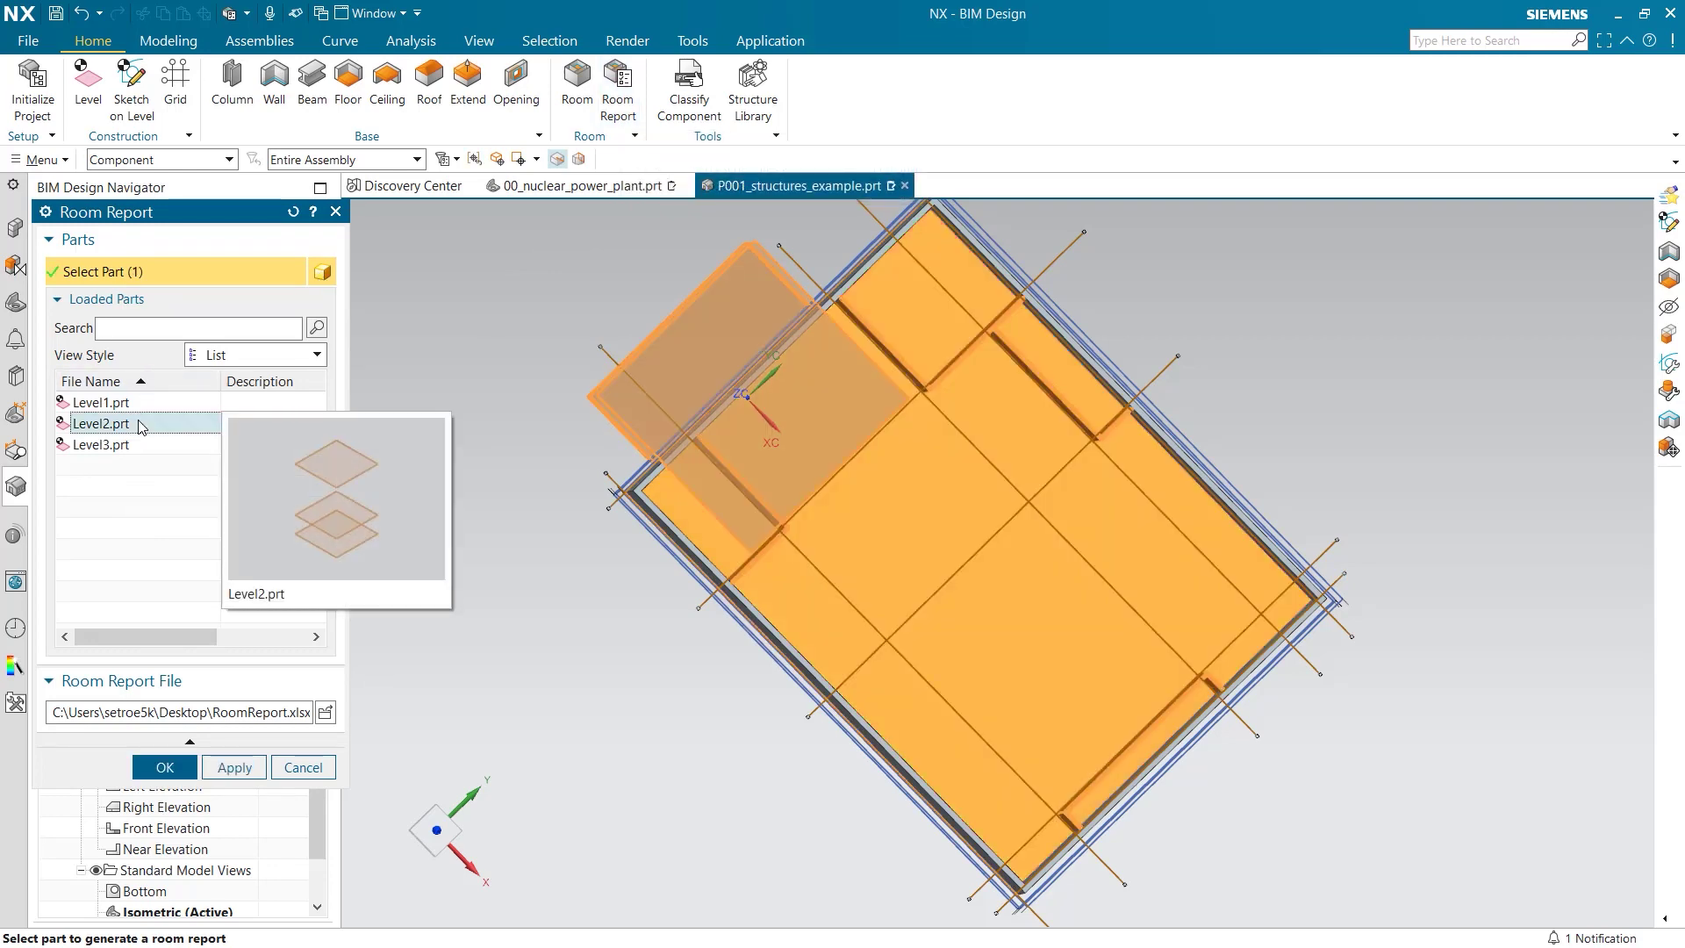
pyautogui.click(165, 768)
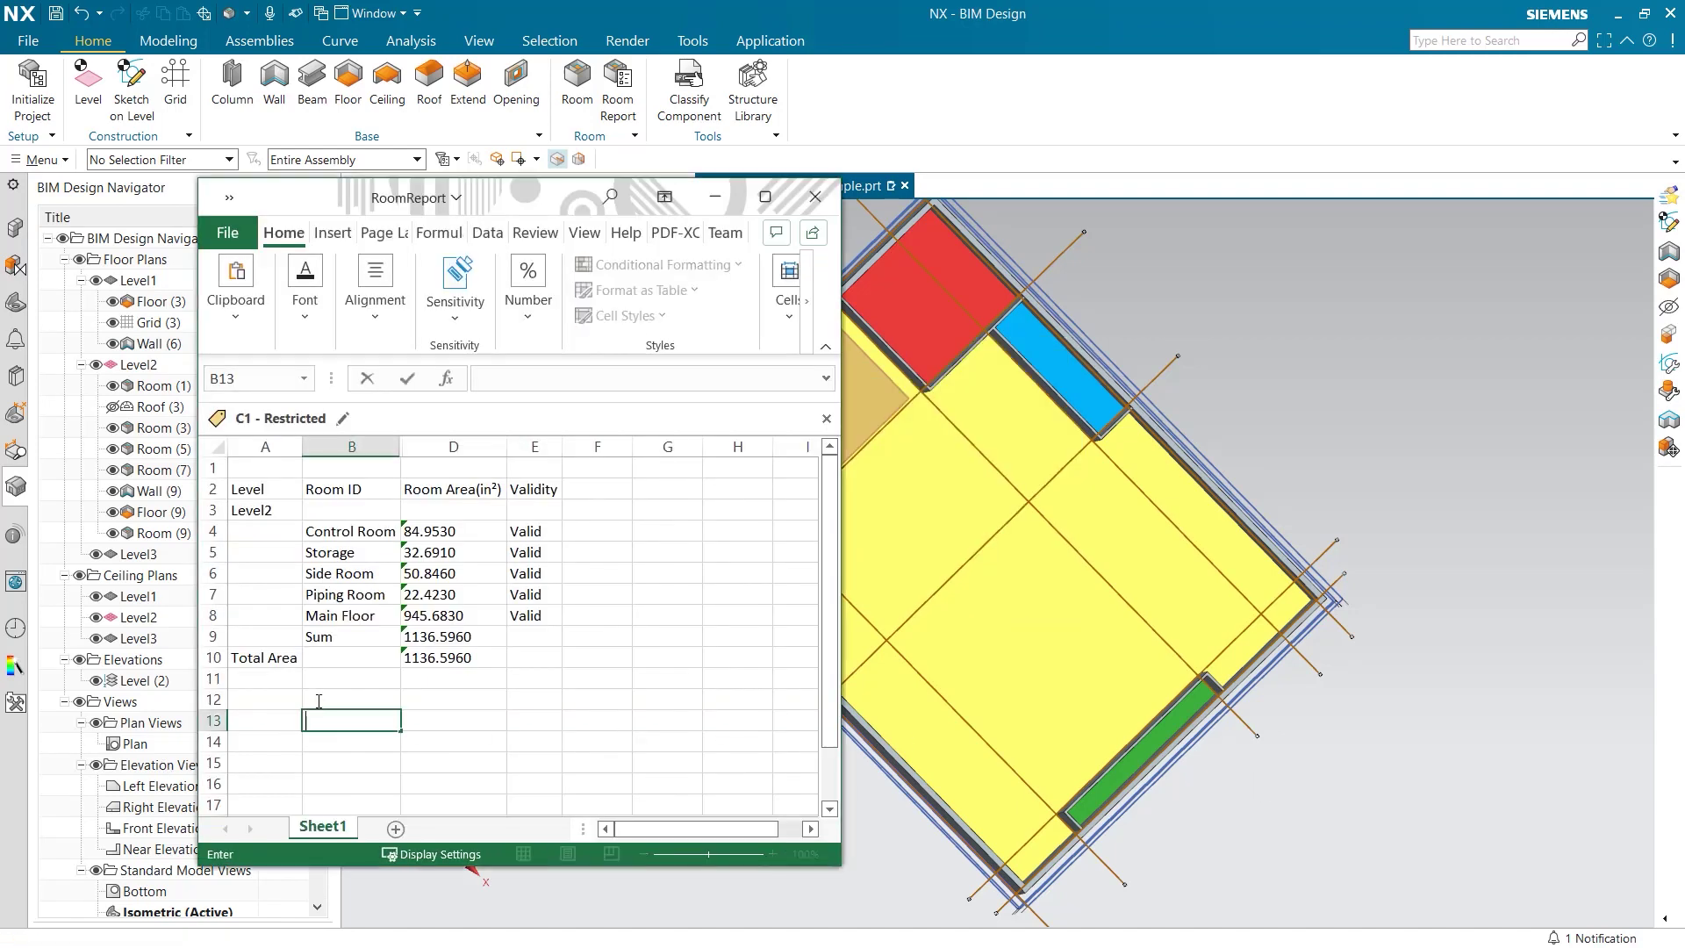
# - In the RoomReport workbook in Excel, enter the heading Material in B13 with Vinyl, Linoleum and Concrete listed in B14 to B16
pyautogui.write('Material')
pyautogui.press('Return')
pyautogui.write('Vinyl')
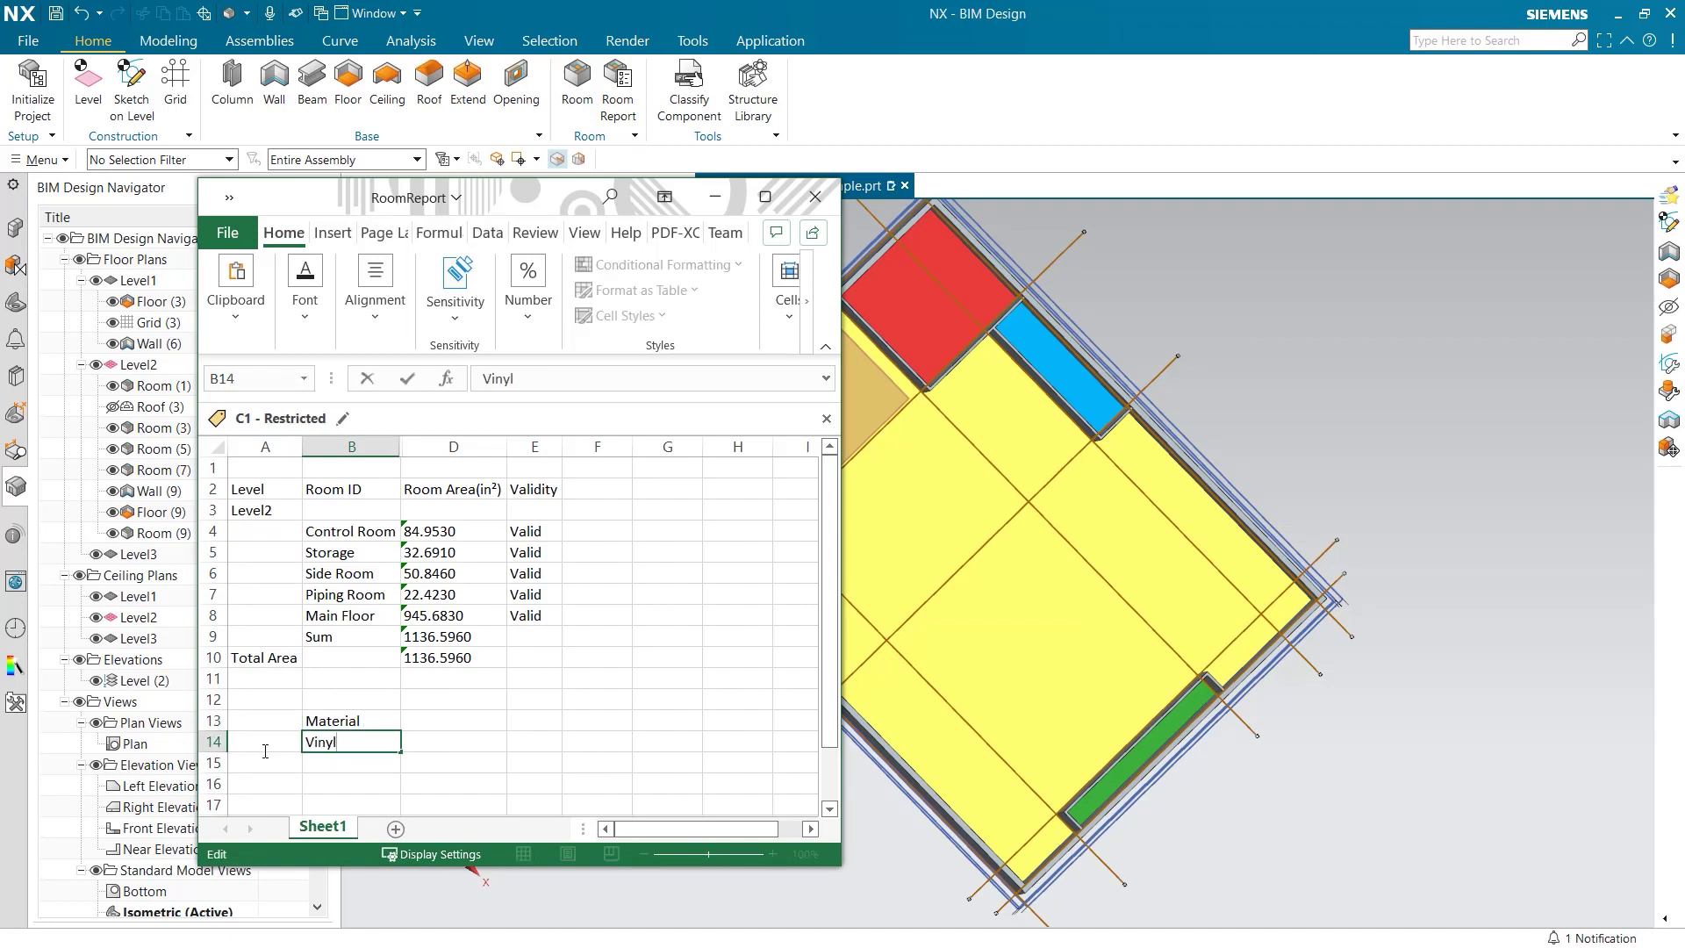
pyautogui.press('Return')
pyautogui.write('L')
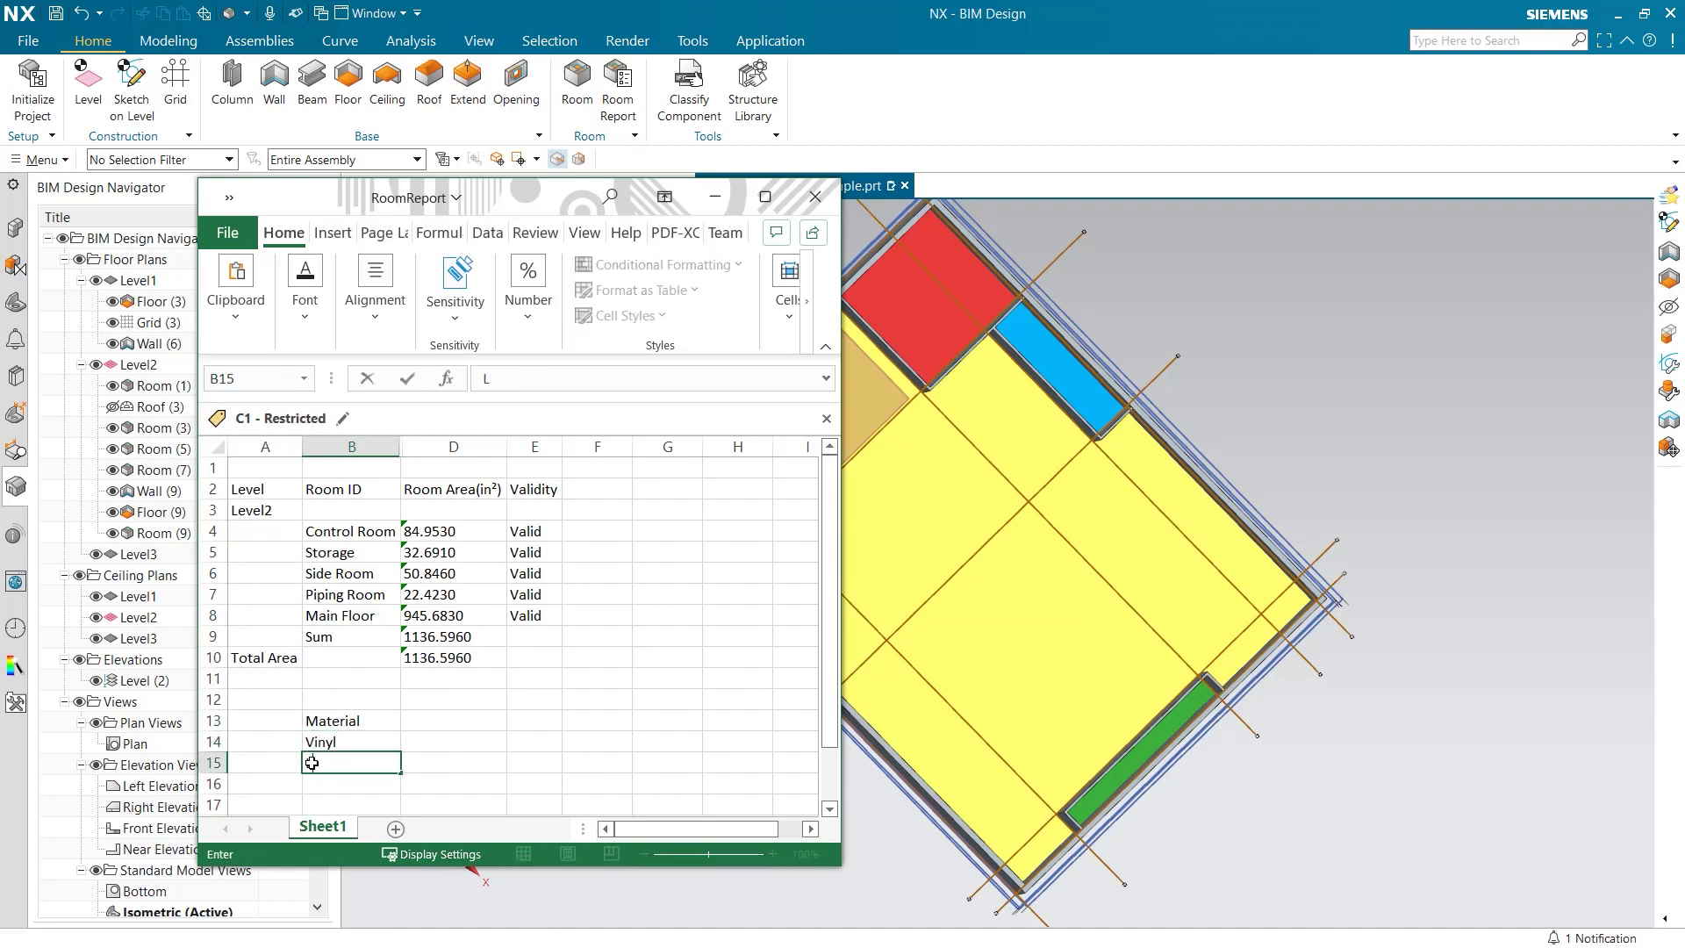
pyautogui.write('inoleum')
pyautogui.click(333, 783)
pyautogui.write('Concrete')
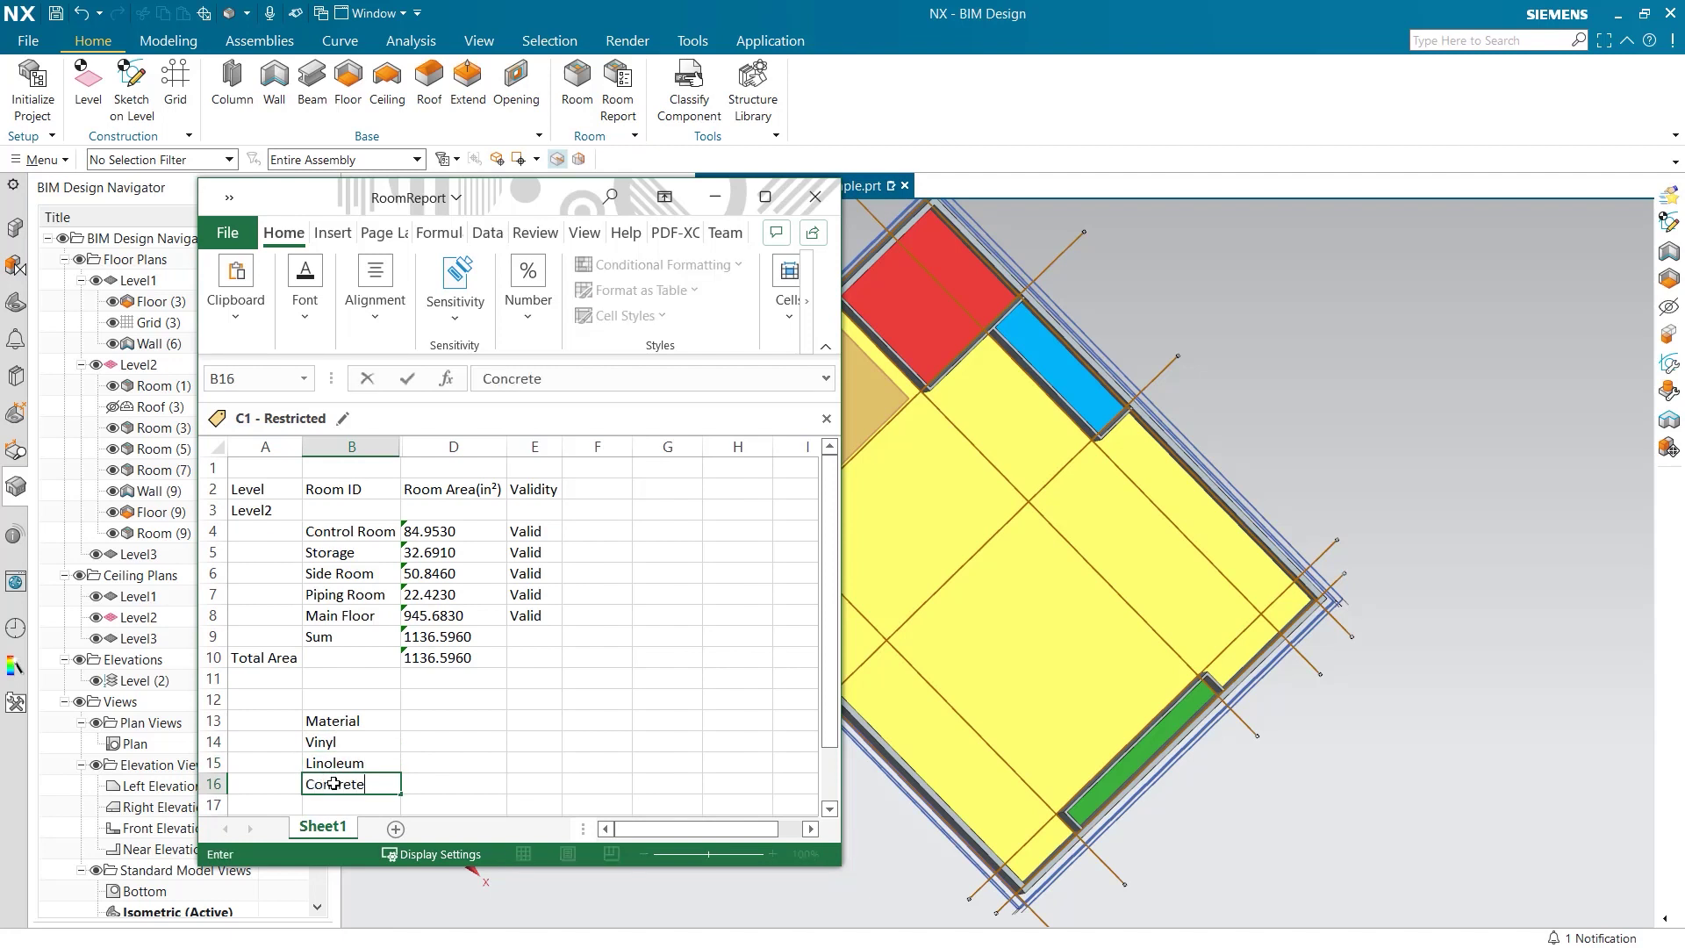
# - Calculate the Vinyl area in D14 by adding the Storage and Piping Room areas with =D5+D7
pyautogui.click(407, 742)
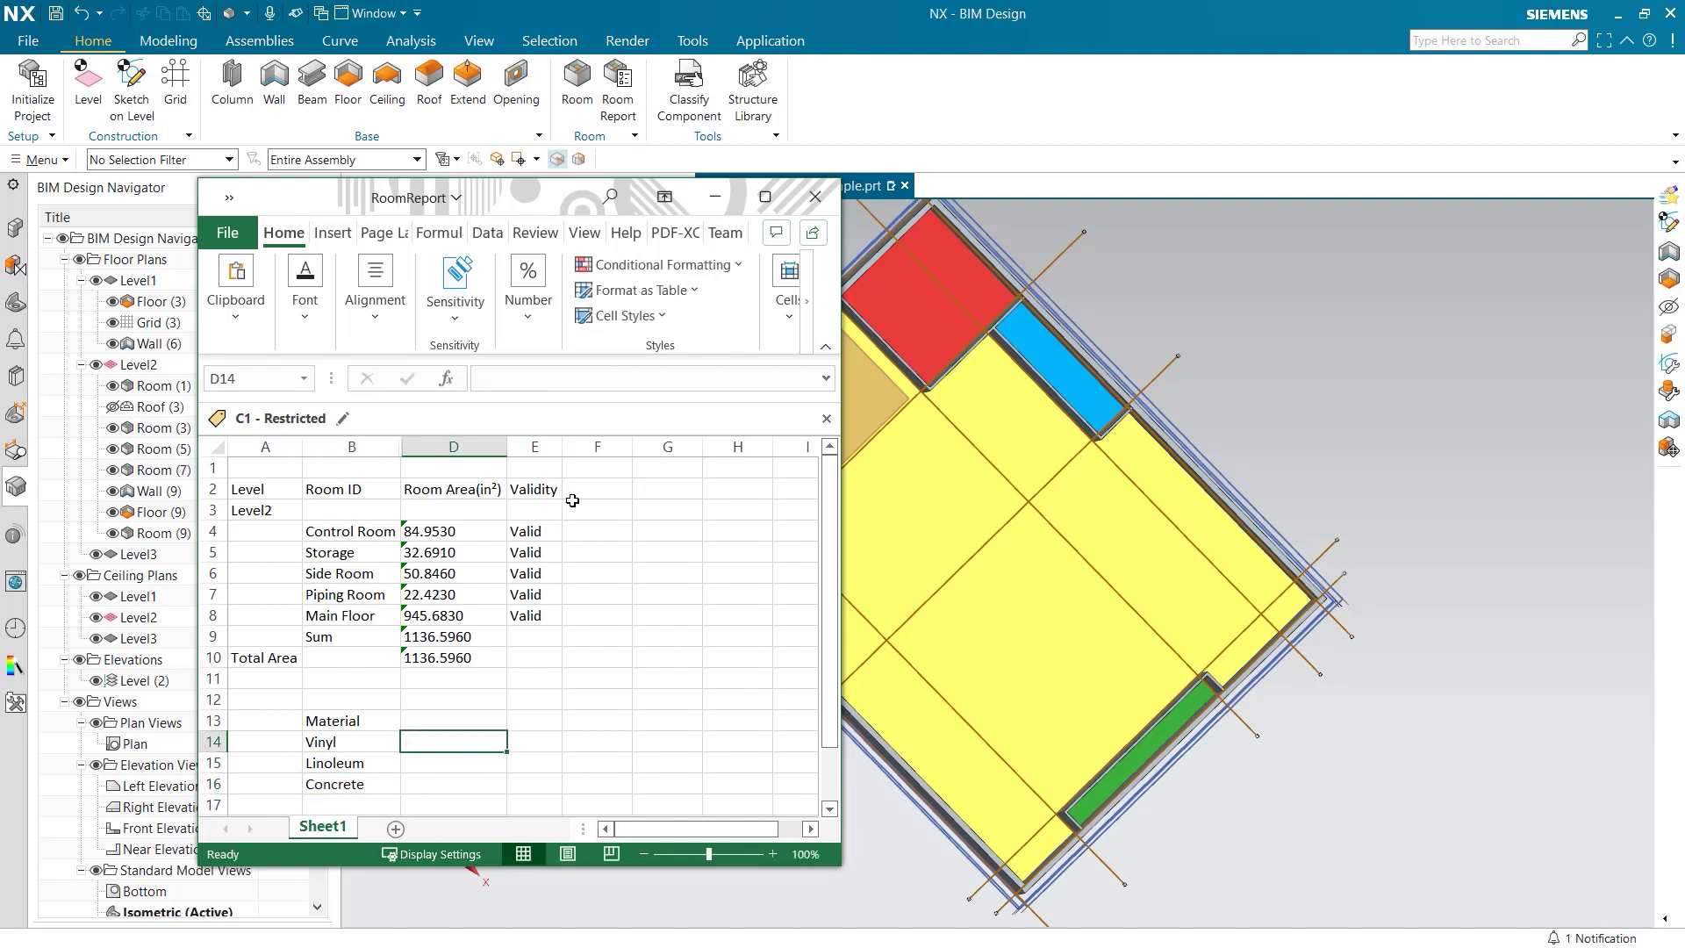
pyautogui.click(548, 380)
pyautogui.write('=')
pyautogui.click(483, 555)
pyautogui.write('+')
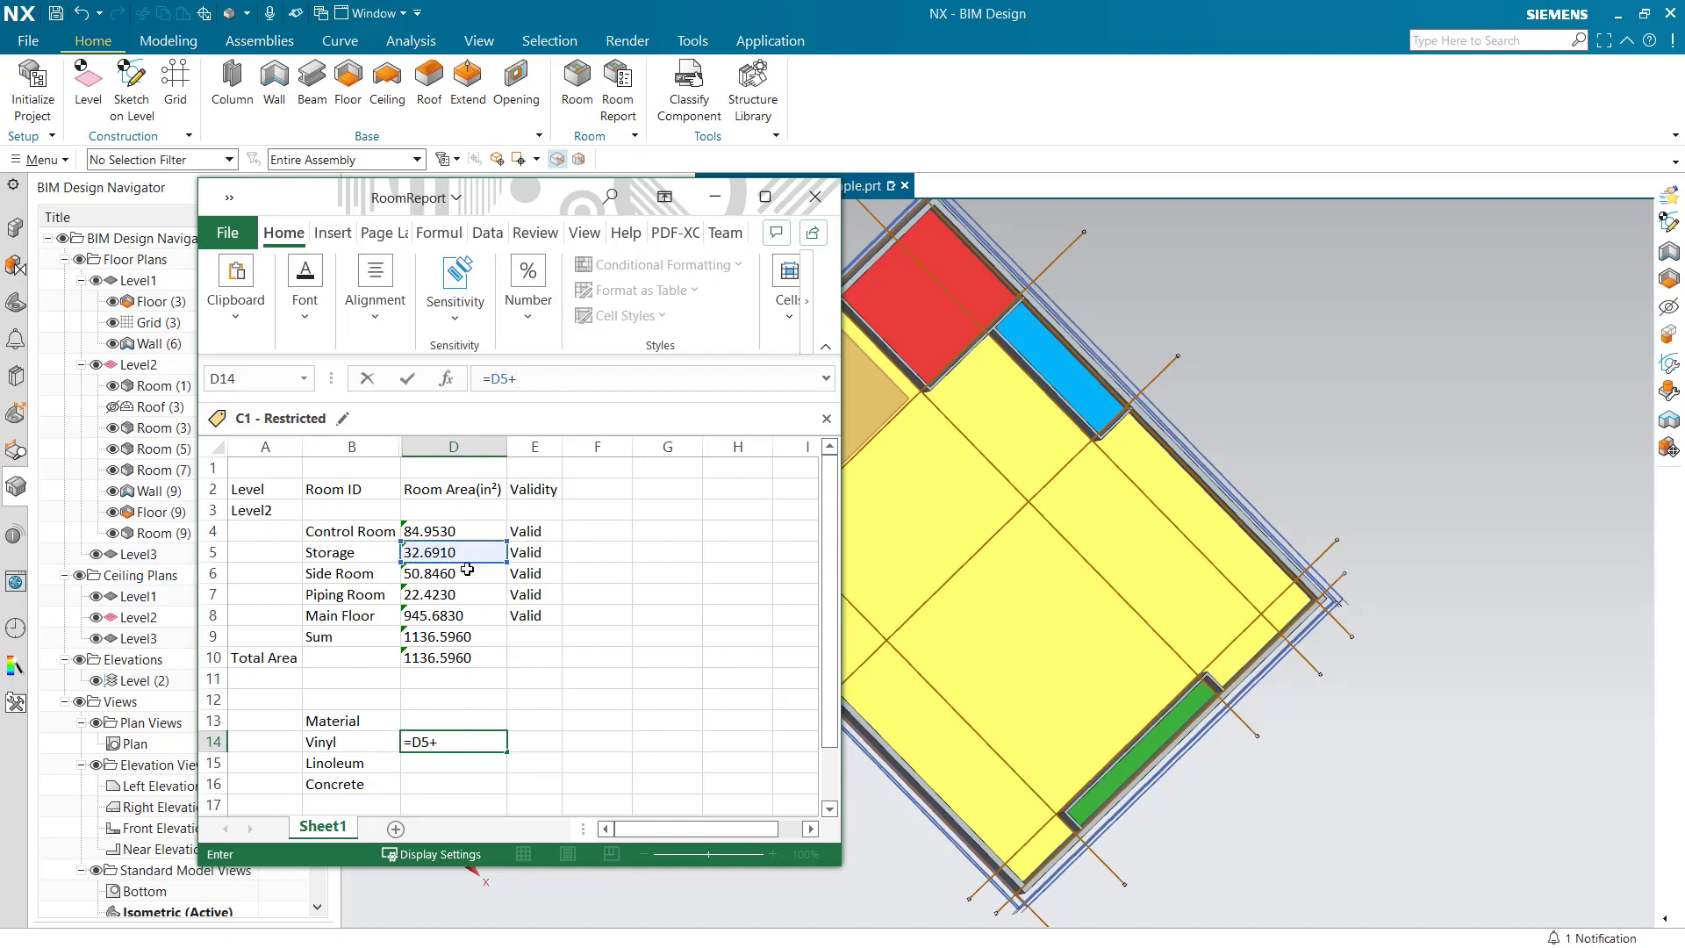
pyautogui.click(463, 595)
pyautogui.press('Return')
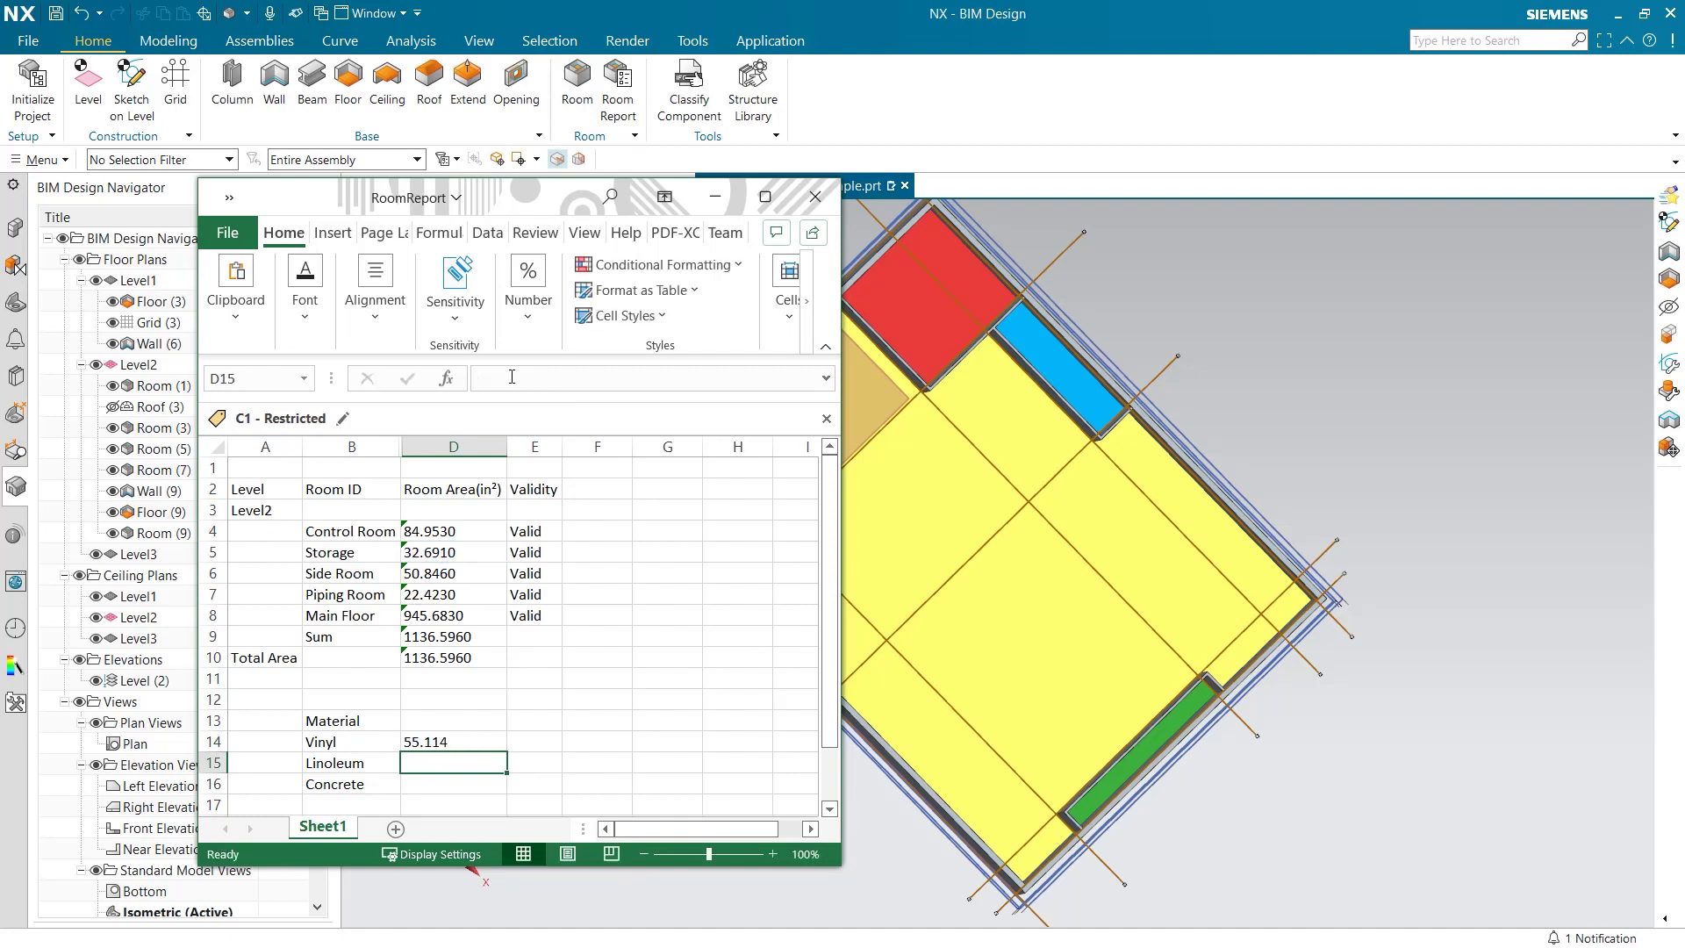
# - Calculate the Linoleum area in D15 by adding the Control Room and Side Room areas with =D4+D6
pyautogui.click(540, 378)
pyautogui.write('=')
pyautogui.click(484, 534)
pyautogui.write('+')
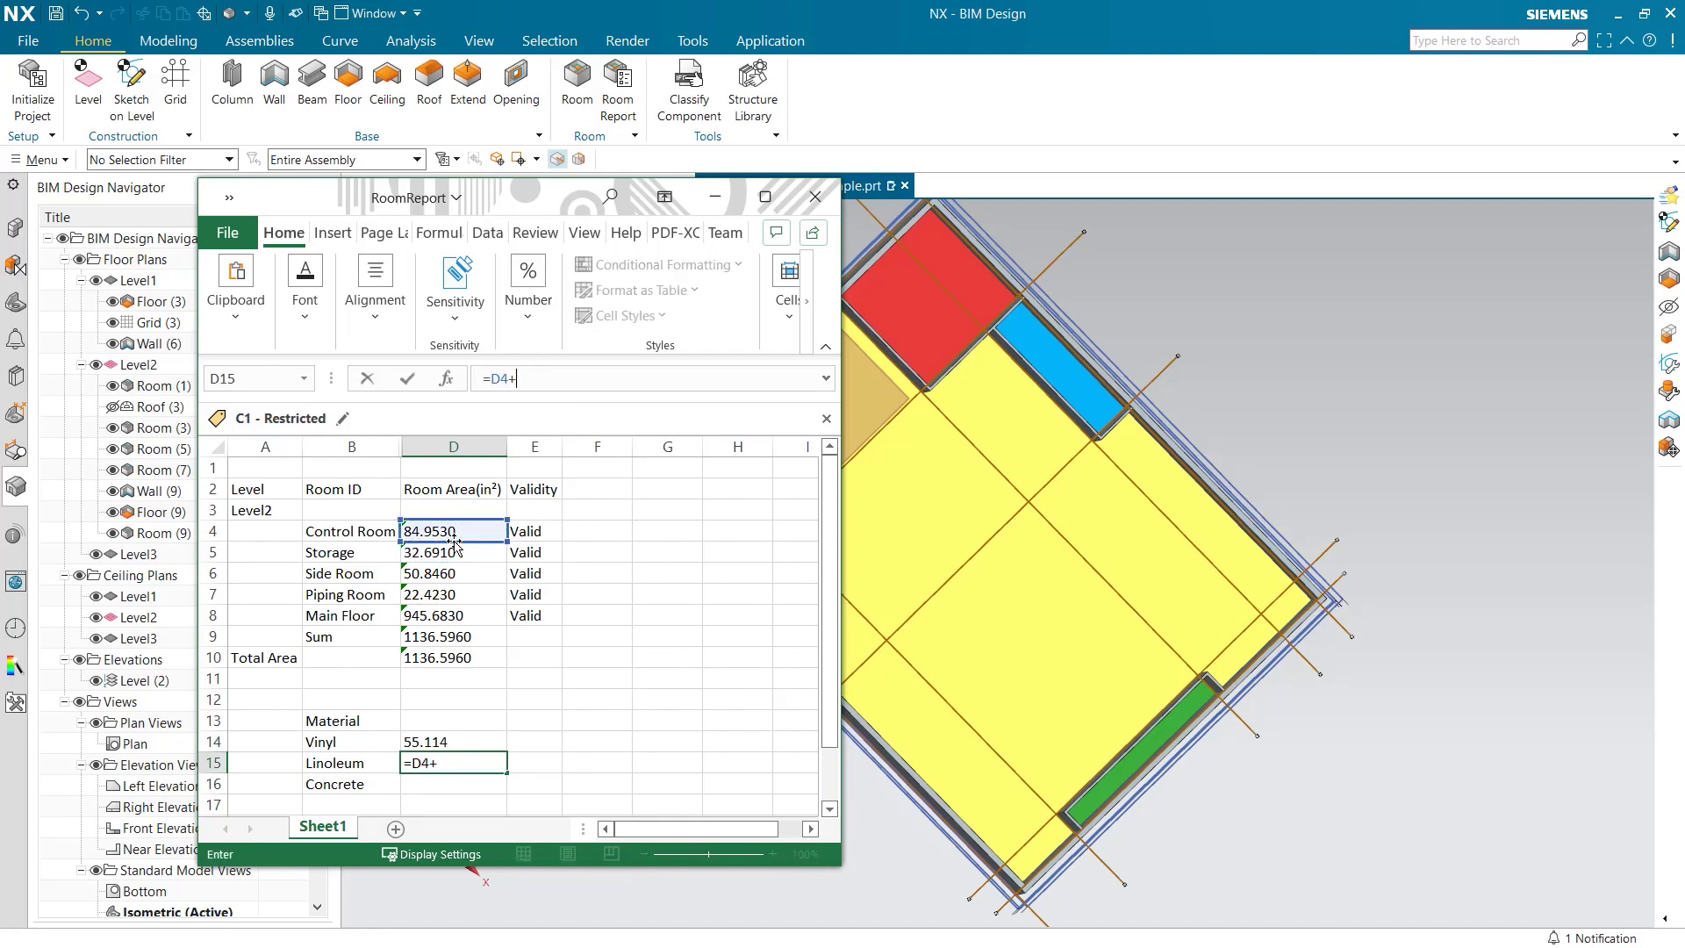
pyautogui.click(456, 573)
pyautogui.press('Return')
# - Set the Concrete area in D16 to the Main Floor area with =D8, and minimize the report to return to NX
pyautogui.click(543, 379)
pyautogui.write('=')
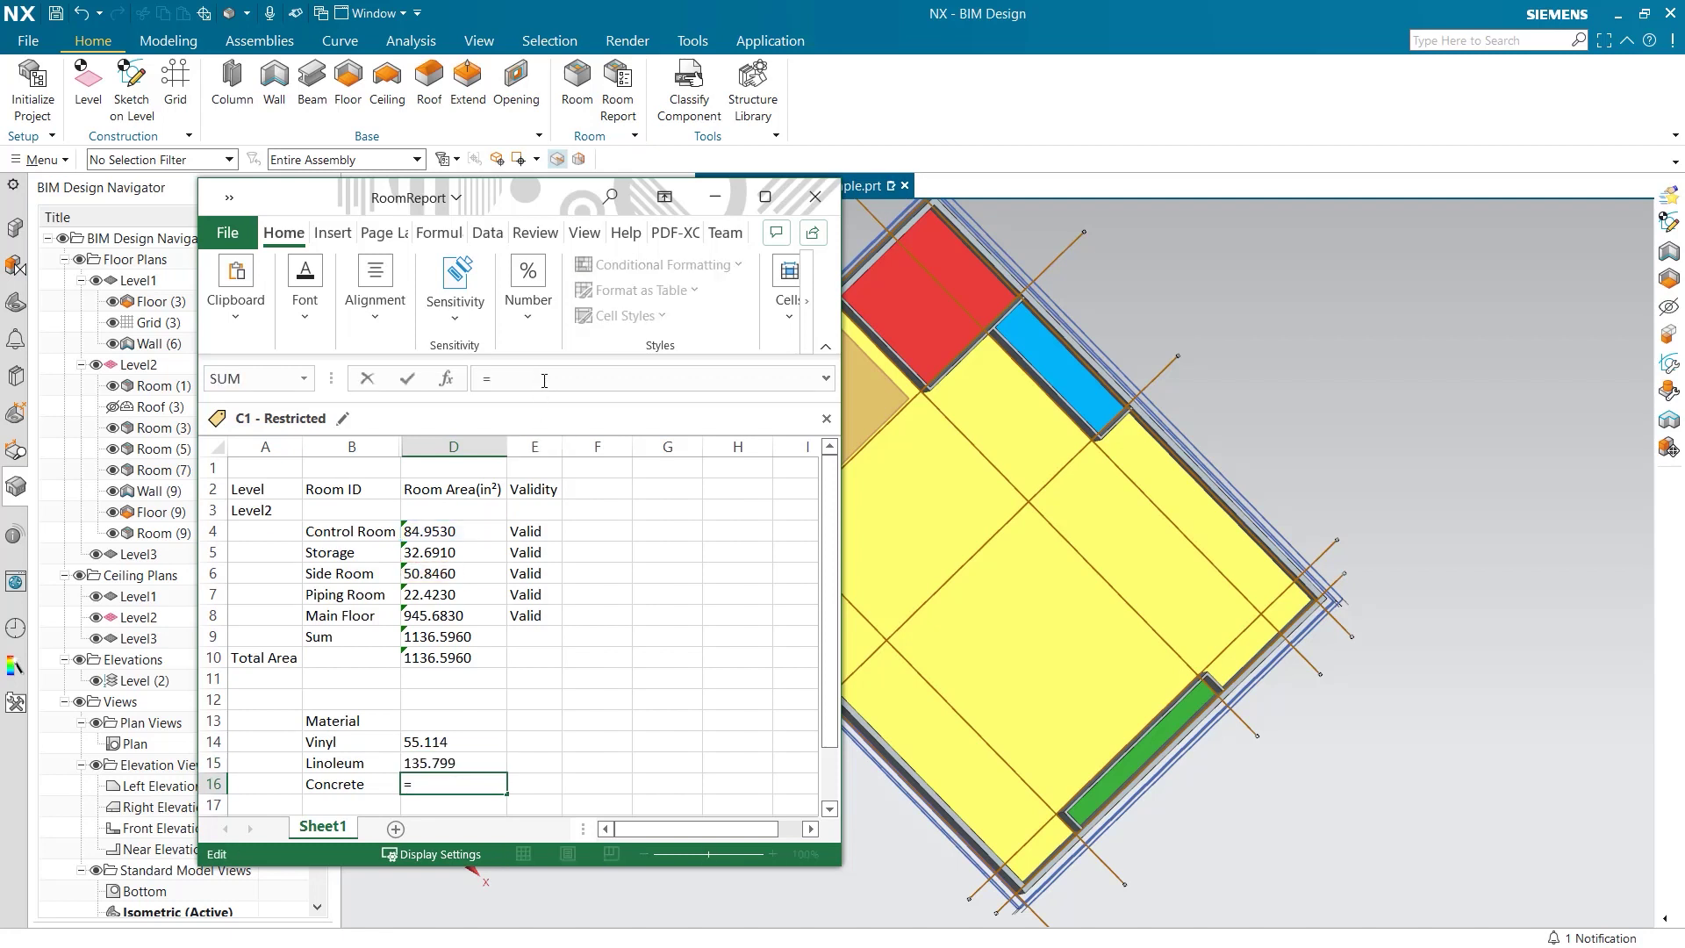
pyautogui.click(463, 619)
pyautogui.press('Return')
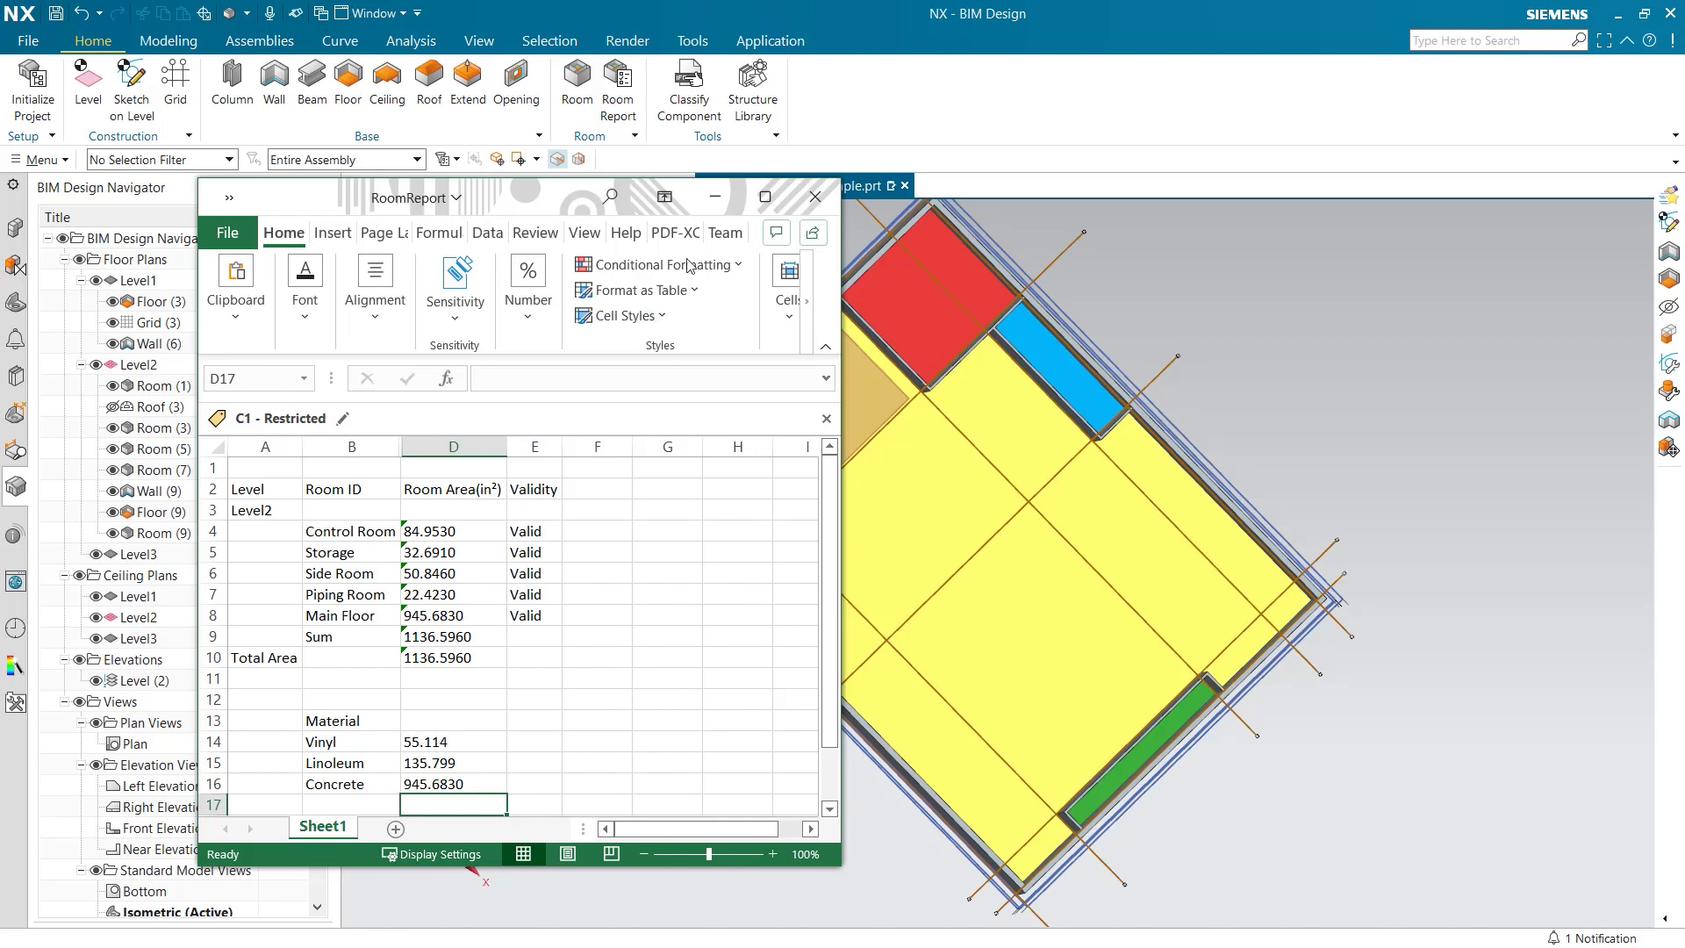
pyautogui.click(715, 197)
# - Collapse the Level2 floor plan's contents and make Level3 the work part
pyautogui.click(81, 365)
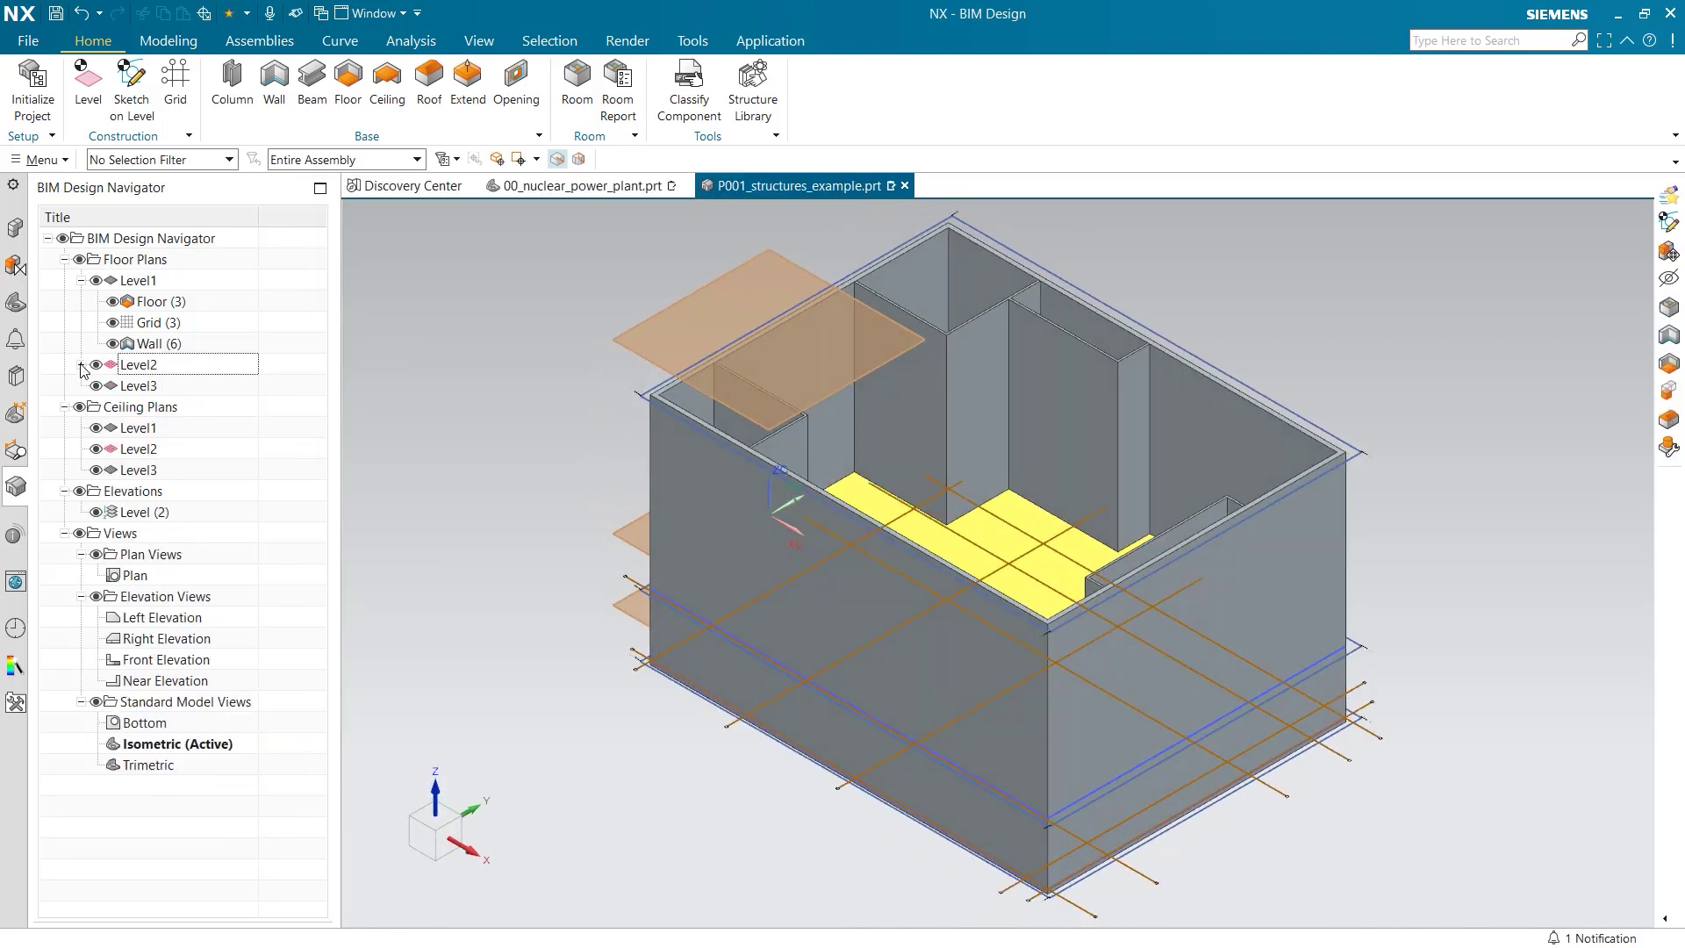
pyautogui.click(163, 386)
pyautogui.rightClick(167, 396)
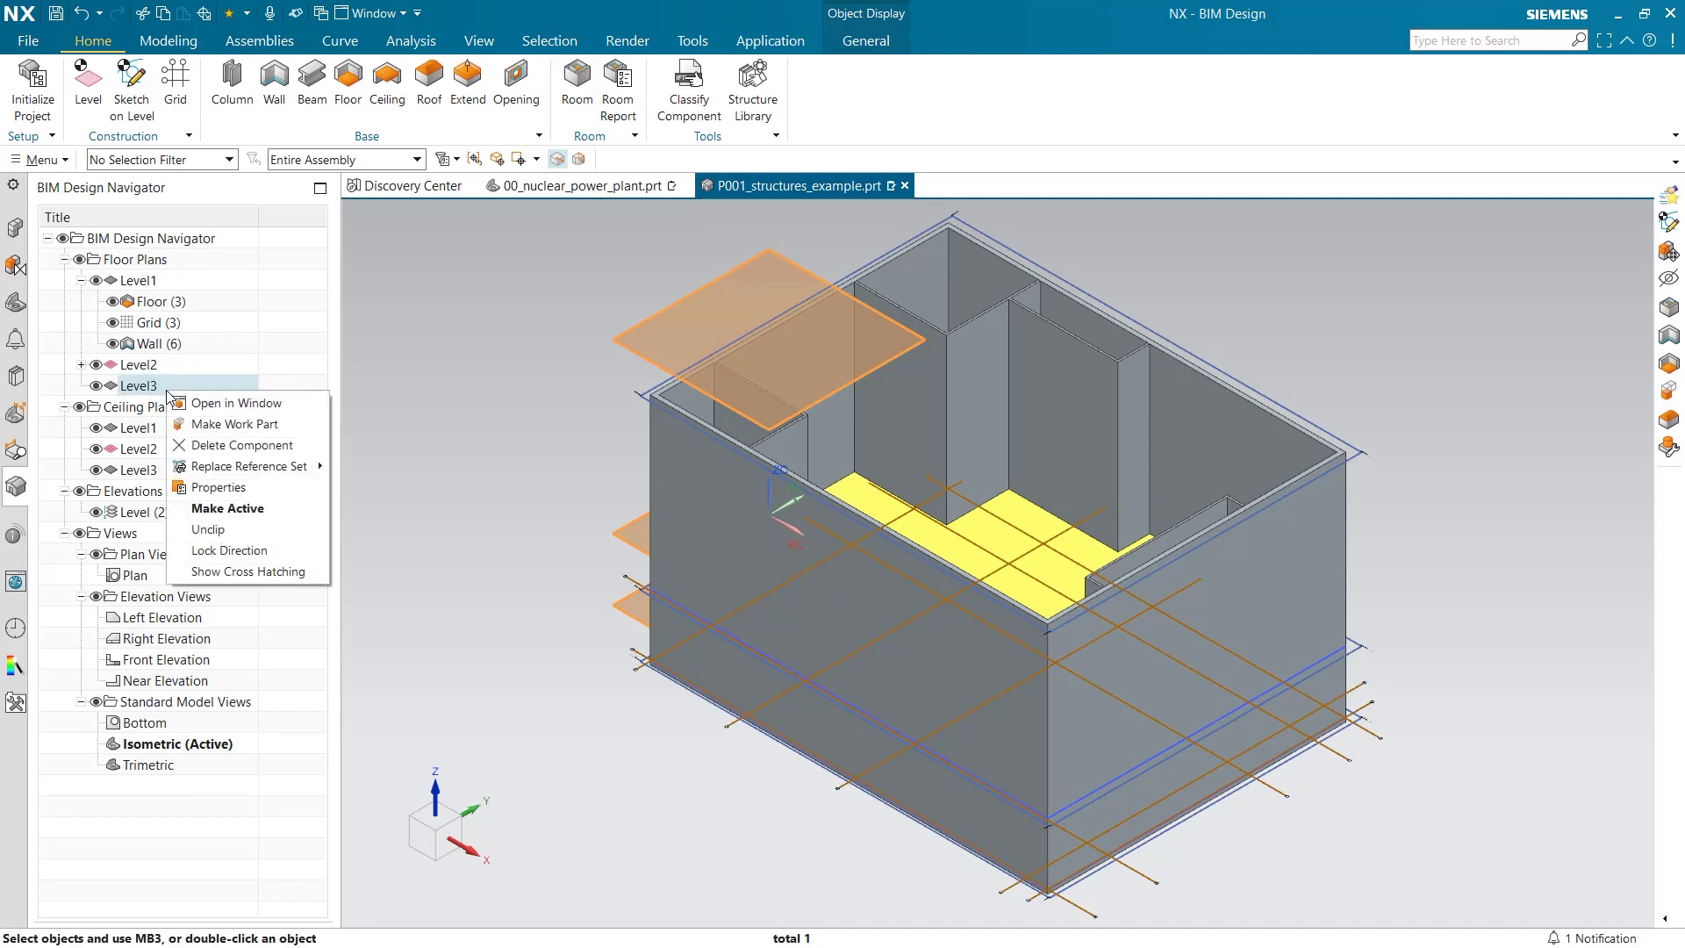
pyautogui.click(225, 427)
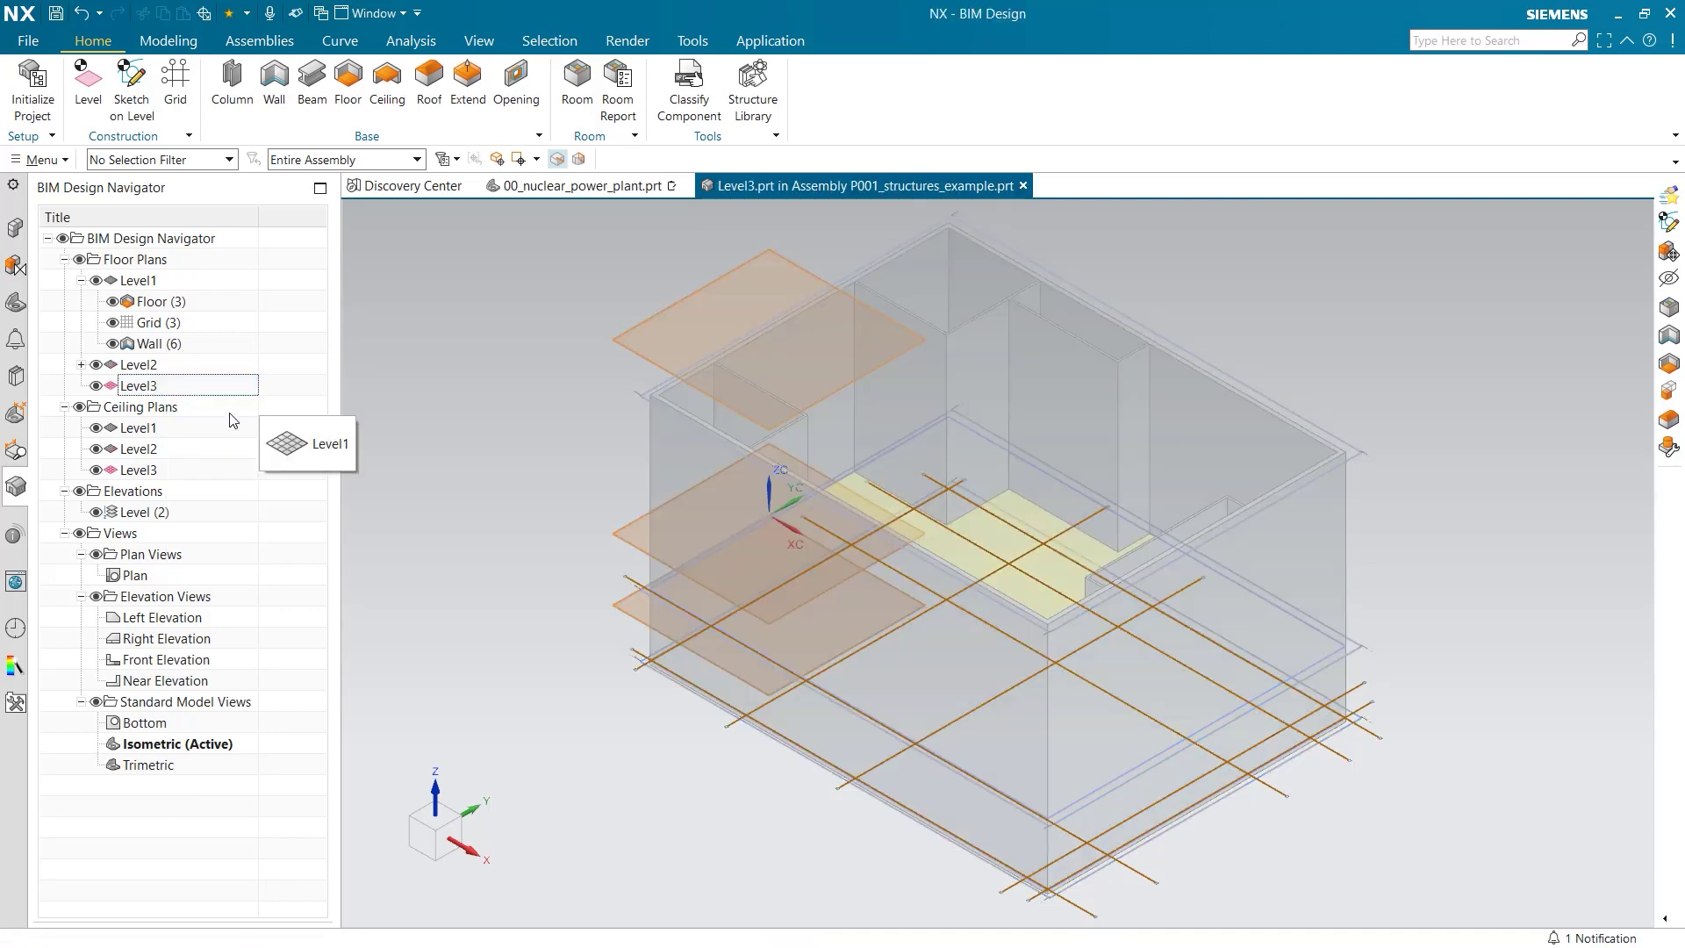
# - Create a Footprint roof with Roof Style 1 on base Level3 from the building's four-line rectangular outline
pyautogui.click(430, 83)
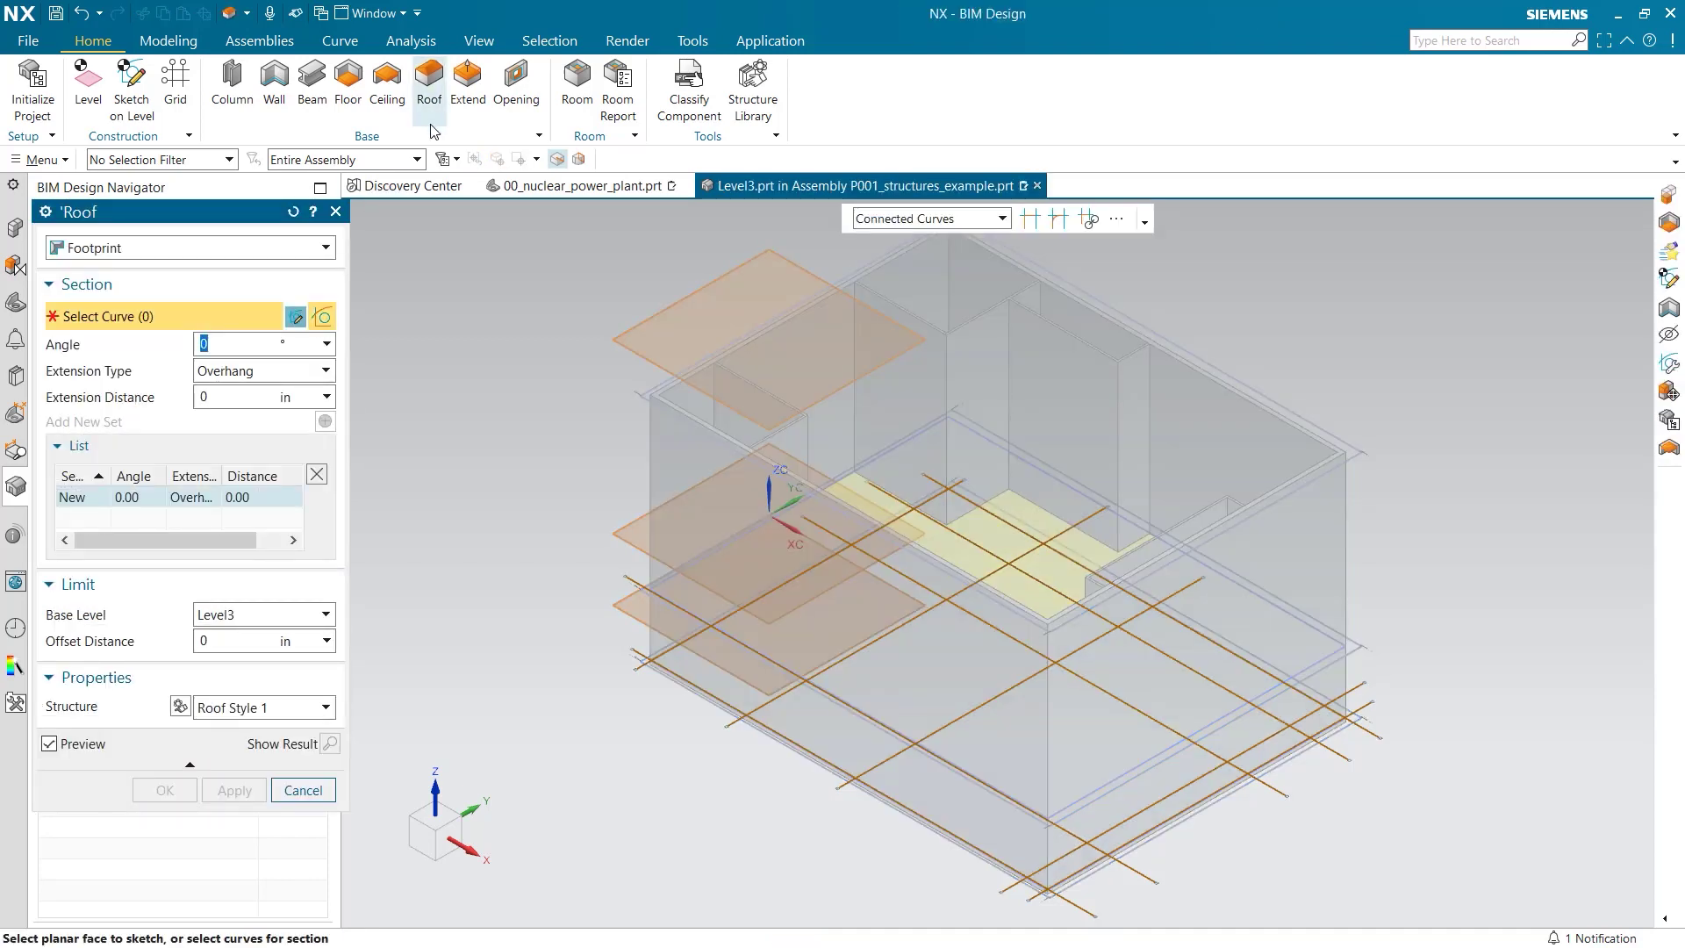
pyautogui.click(1080, 798)
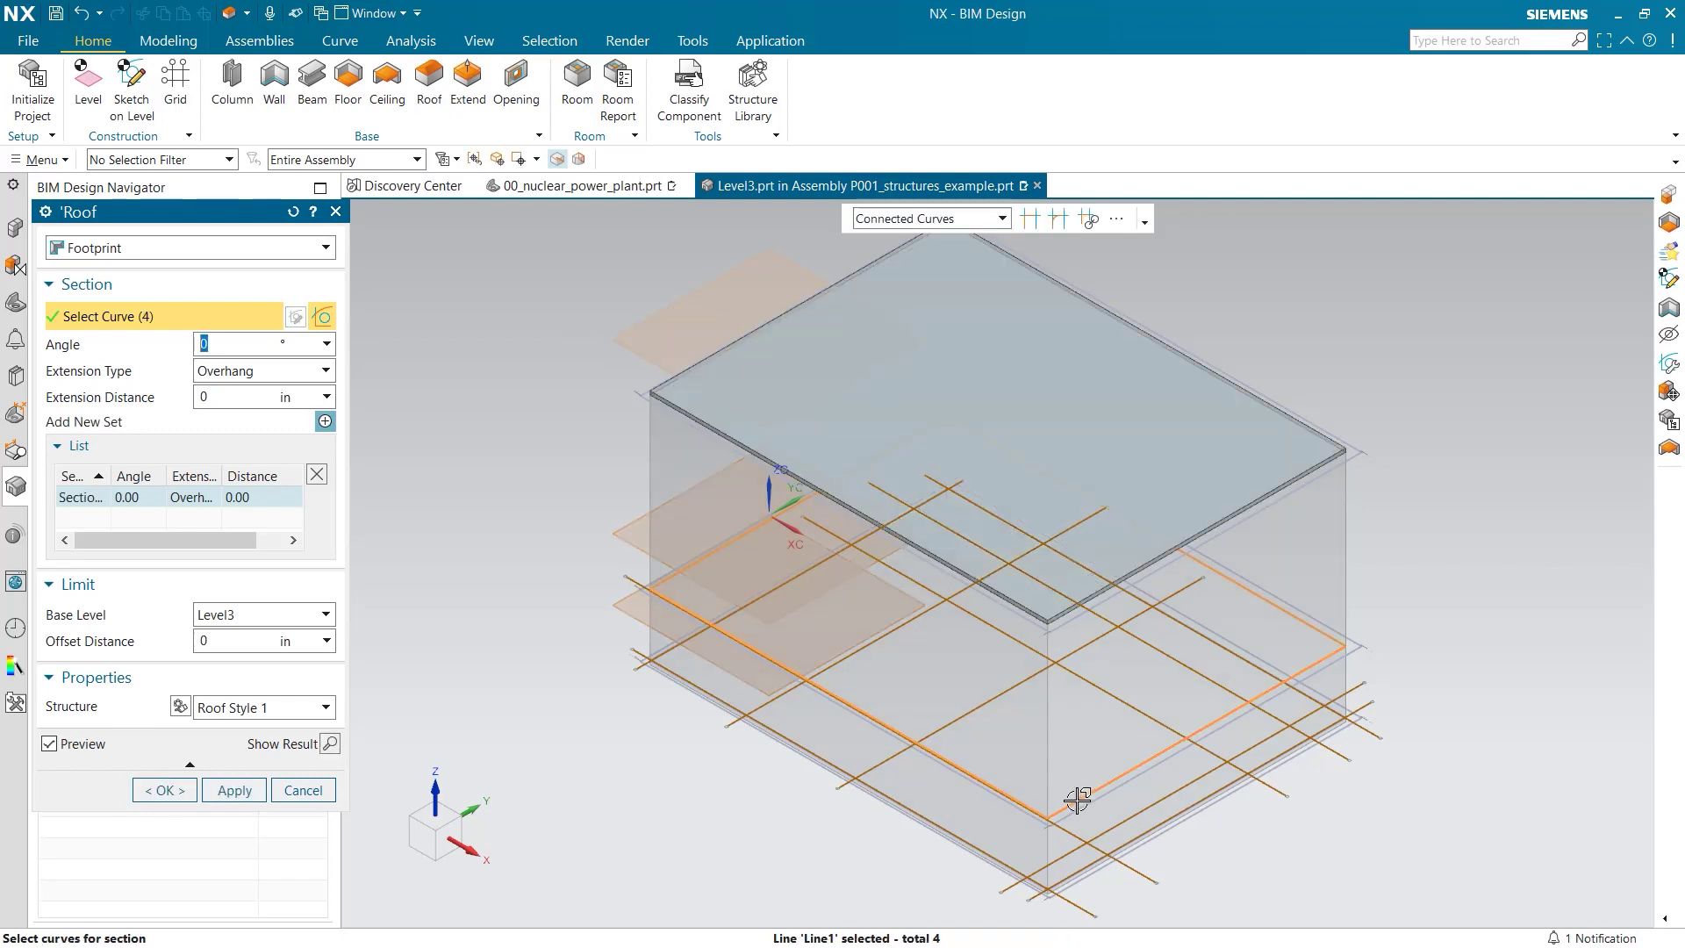
pyautogui.click(191, 792)
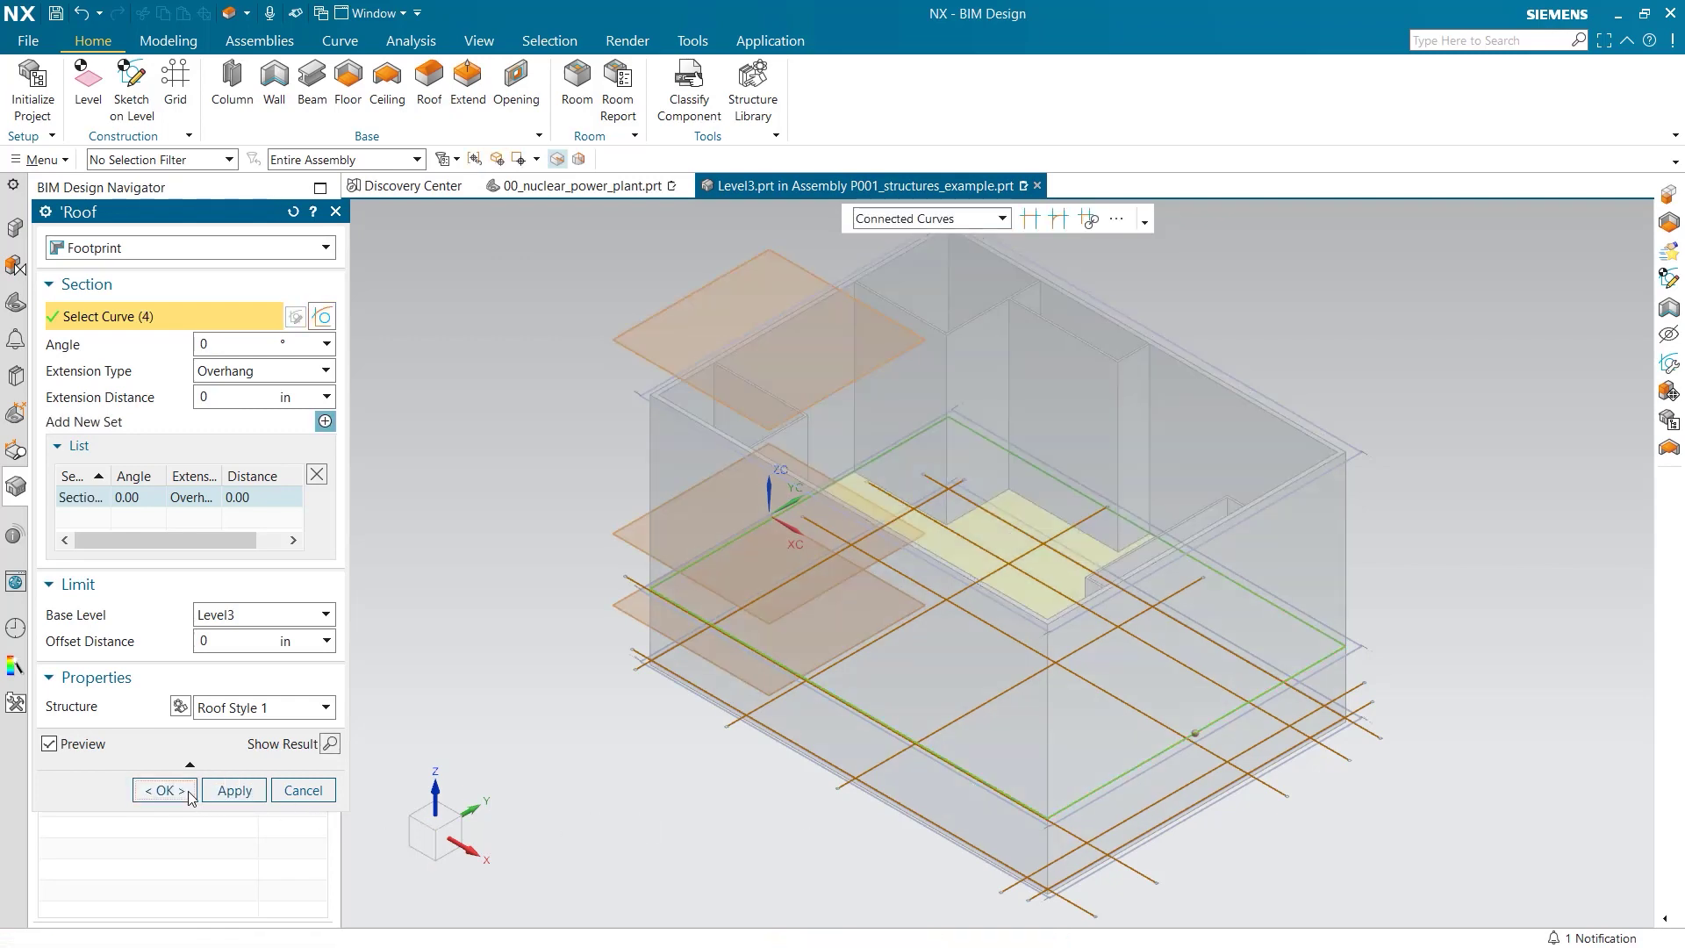
# - Make P001_structures_example the work part and switch to the 00_nuclear_power_plant assembly to view the roofed building on site
pyautogui.click(15, 228)
pyautogui.doubleClick(72, 254)
pyautogui.click(549, 195)
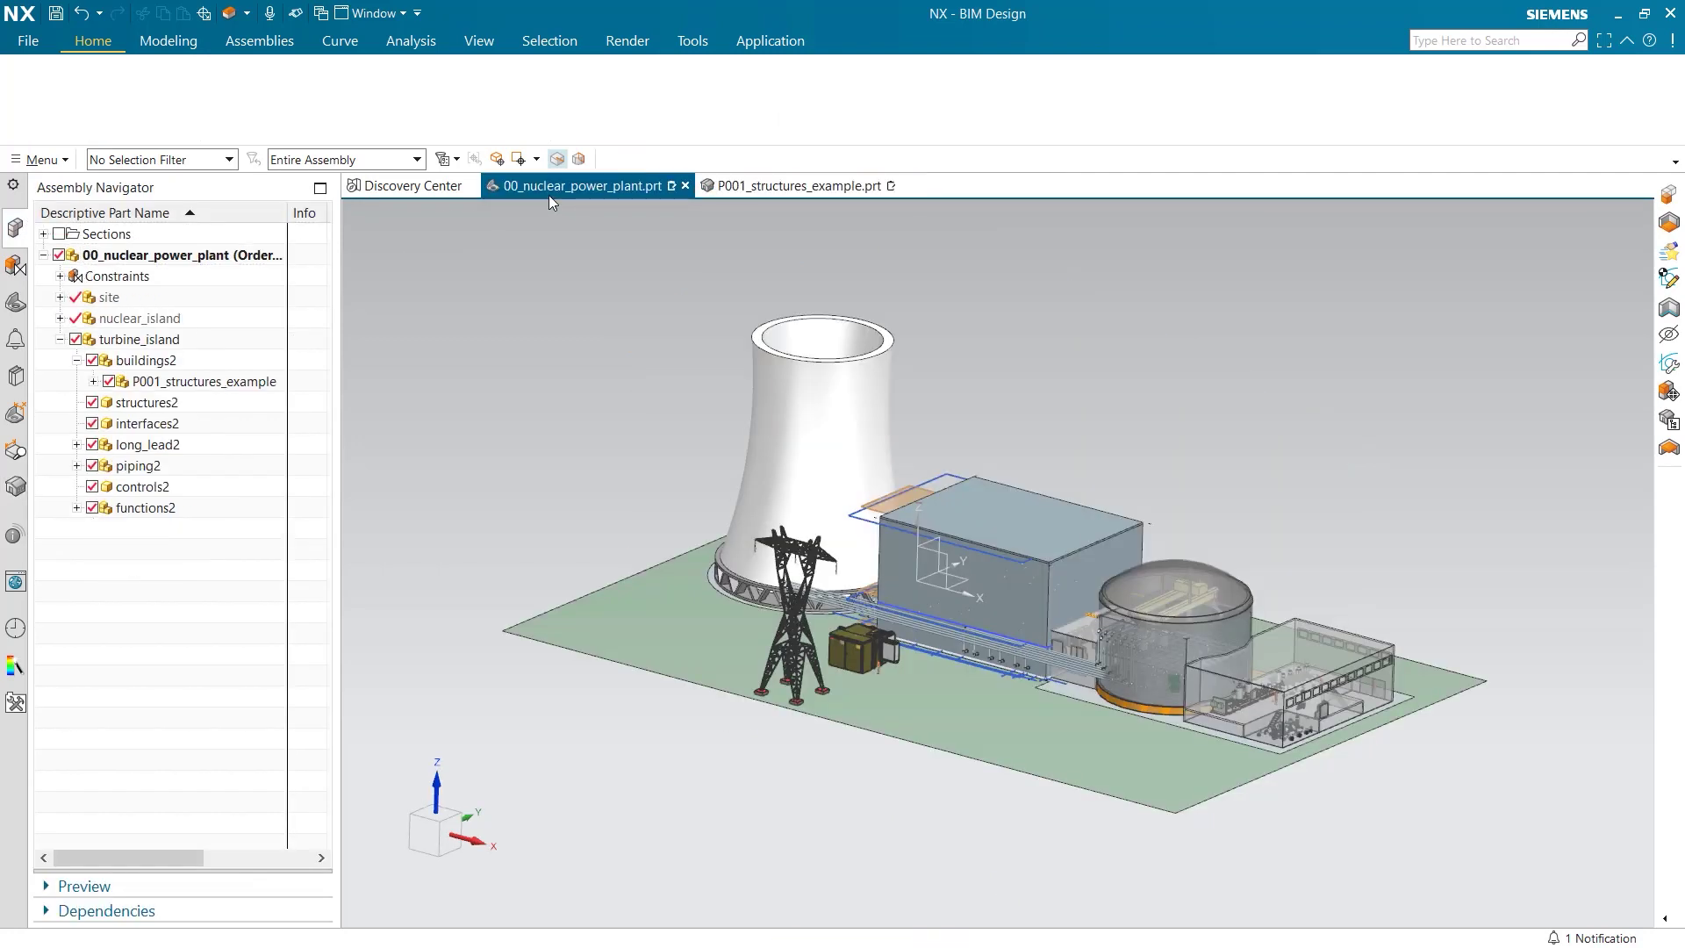
pyautogui.moveTo(572, 361); pyautogui.dragTo(576, 331, button='middle')
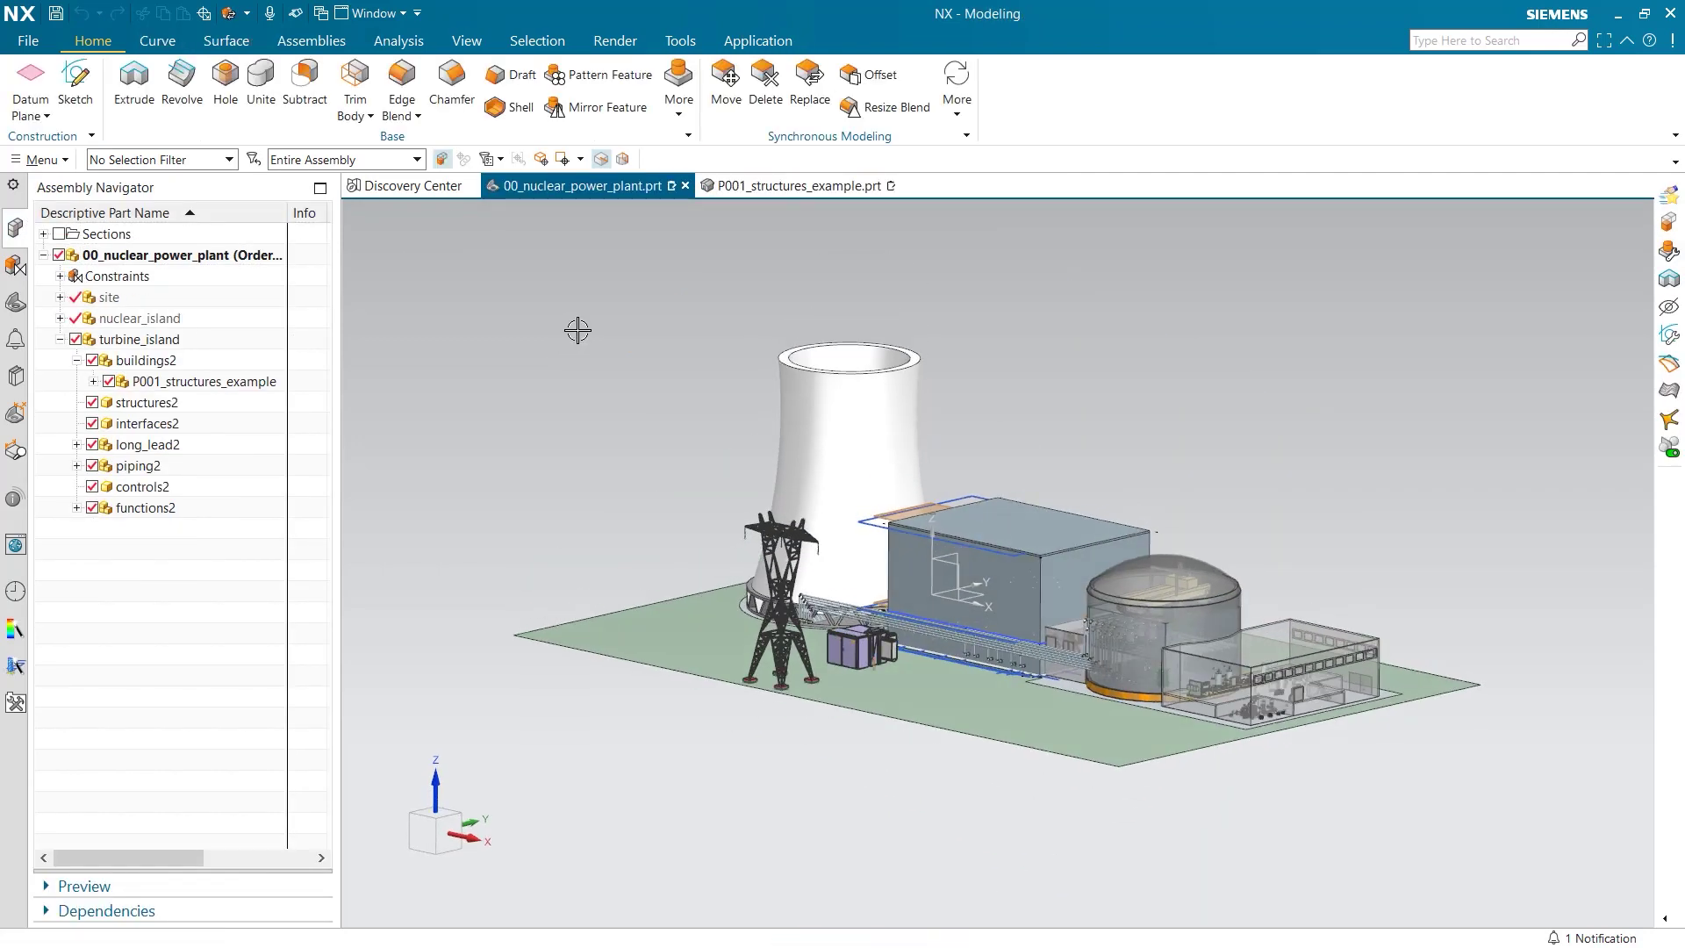